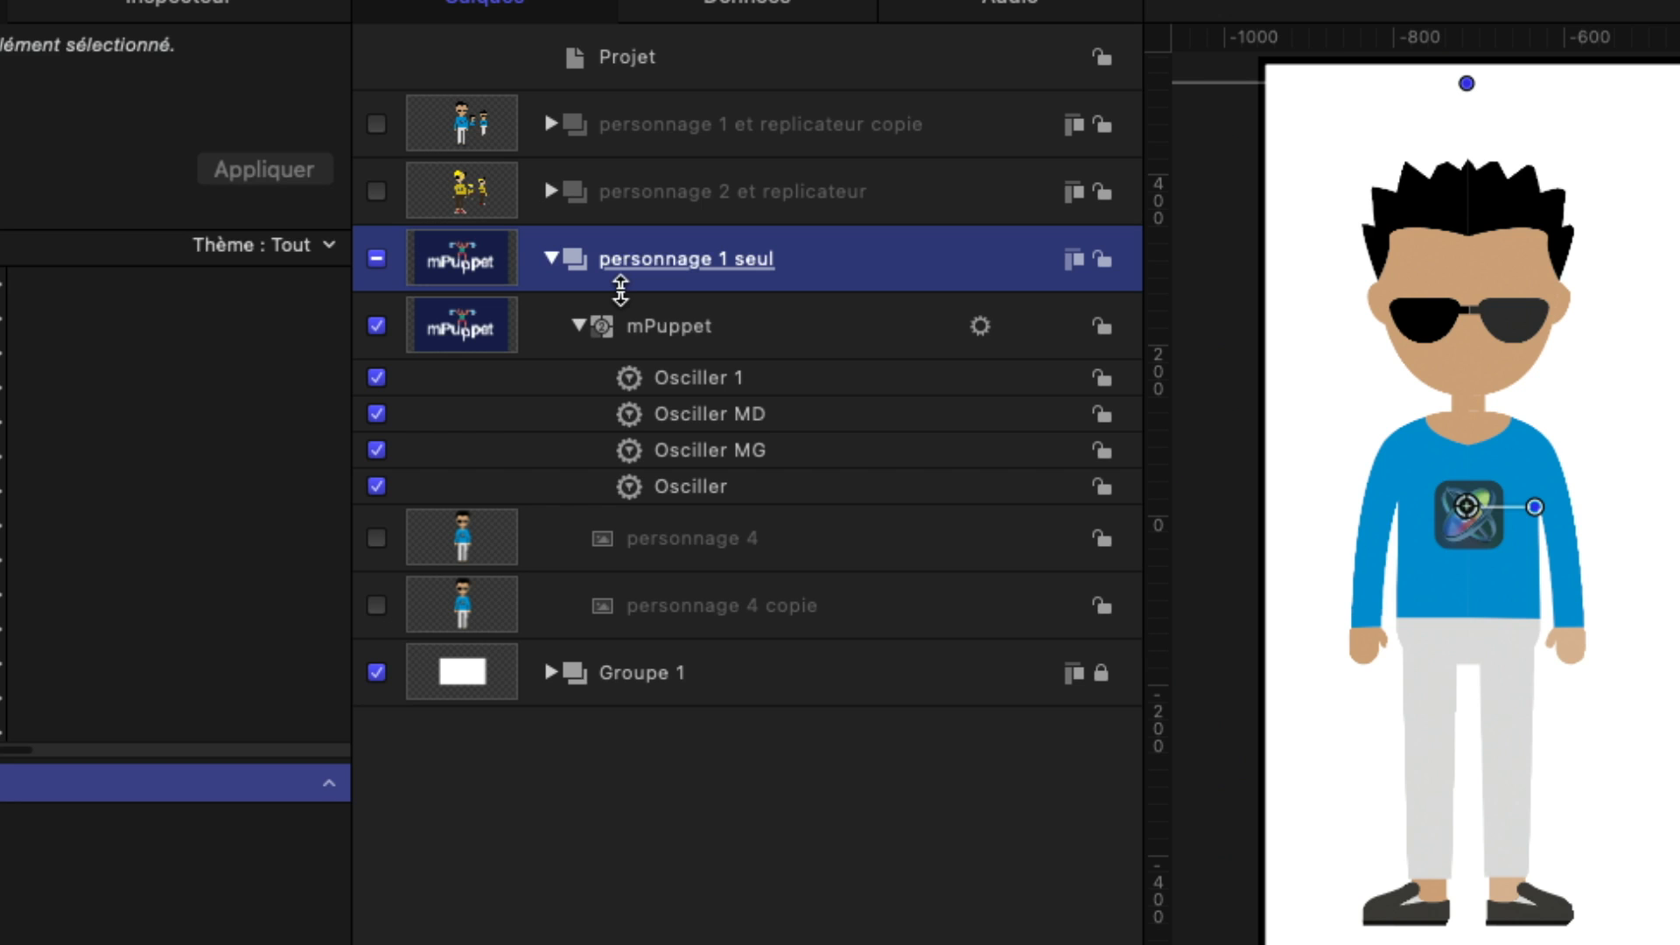
Examine the mPuppet generator's parameters and the settings of its Osciller behaviors in the group personnage 1 seul.
click(608, 334)
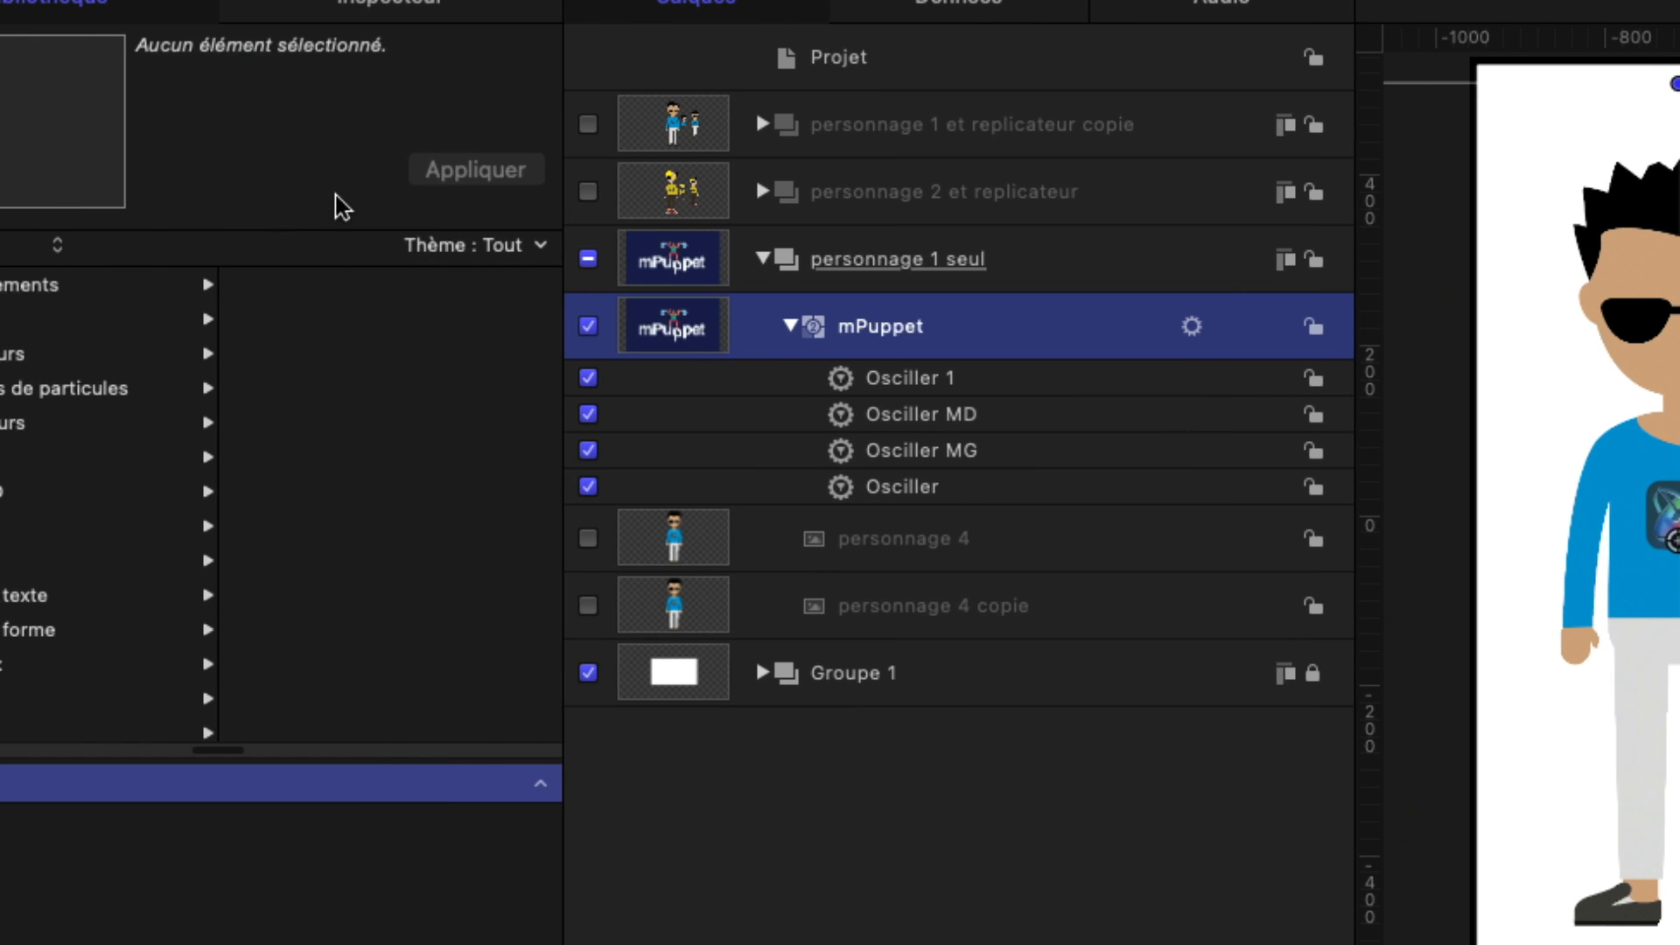
click(377, 94)
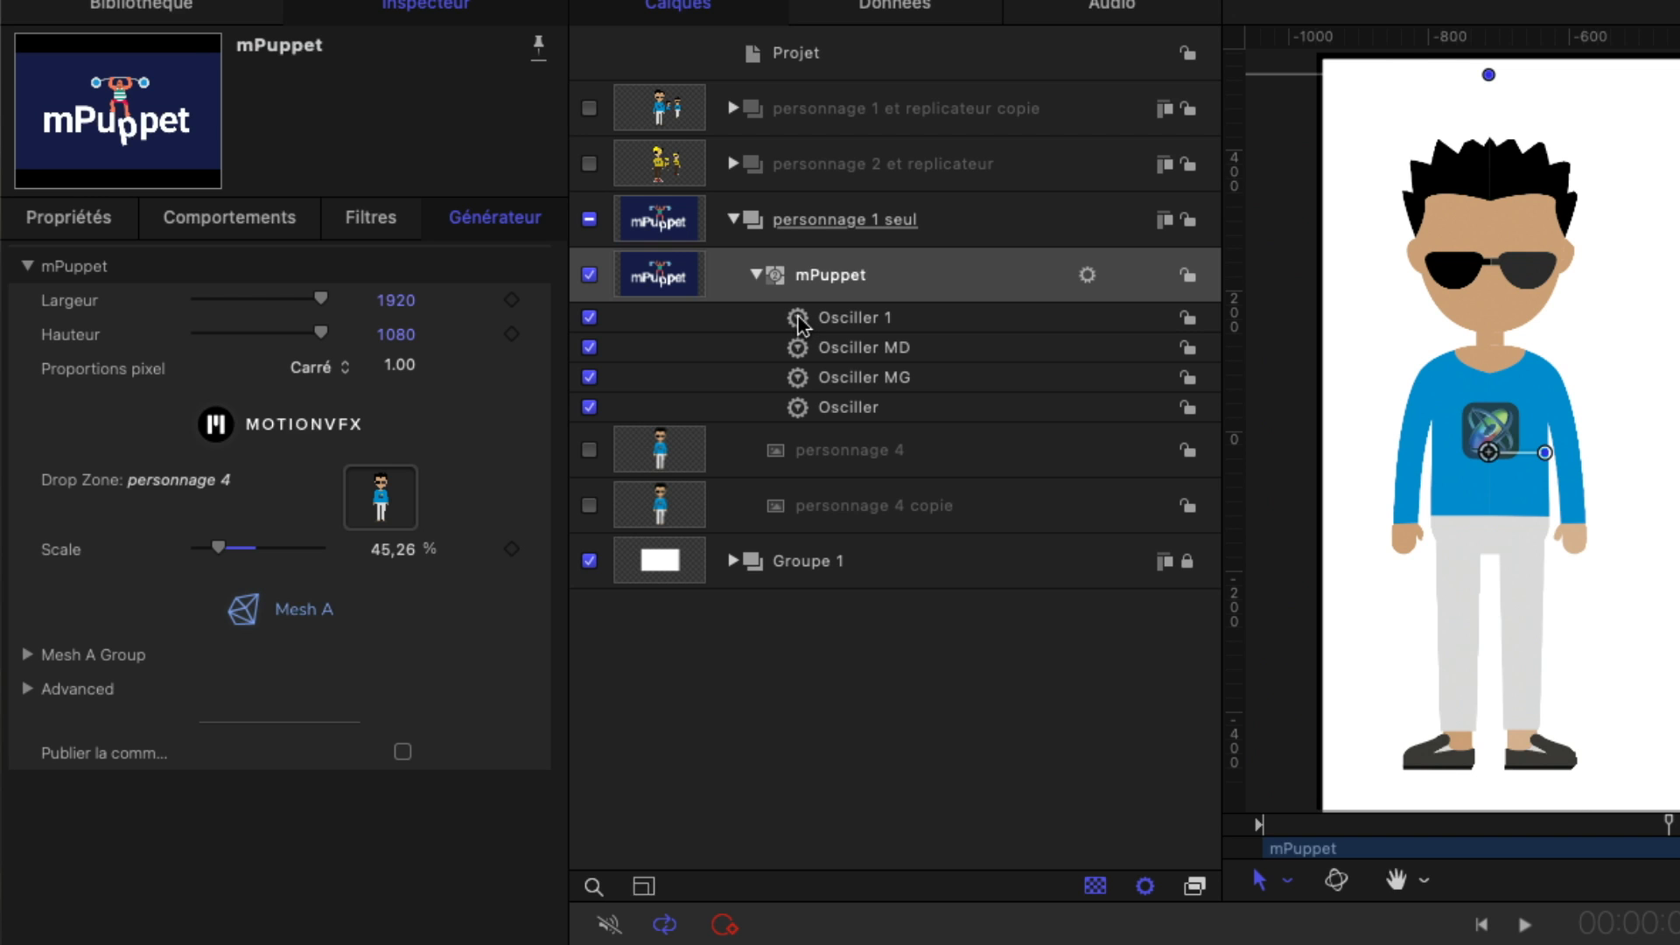
click(798, 407)
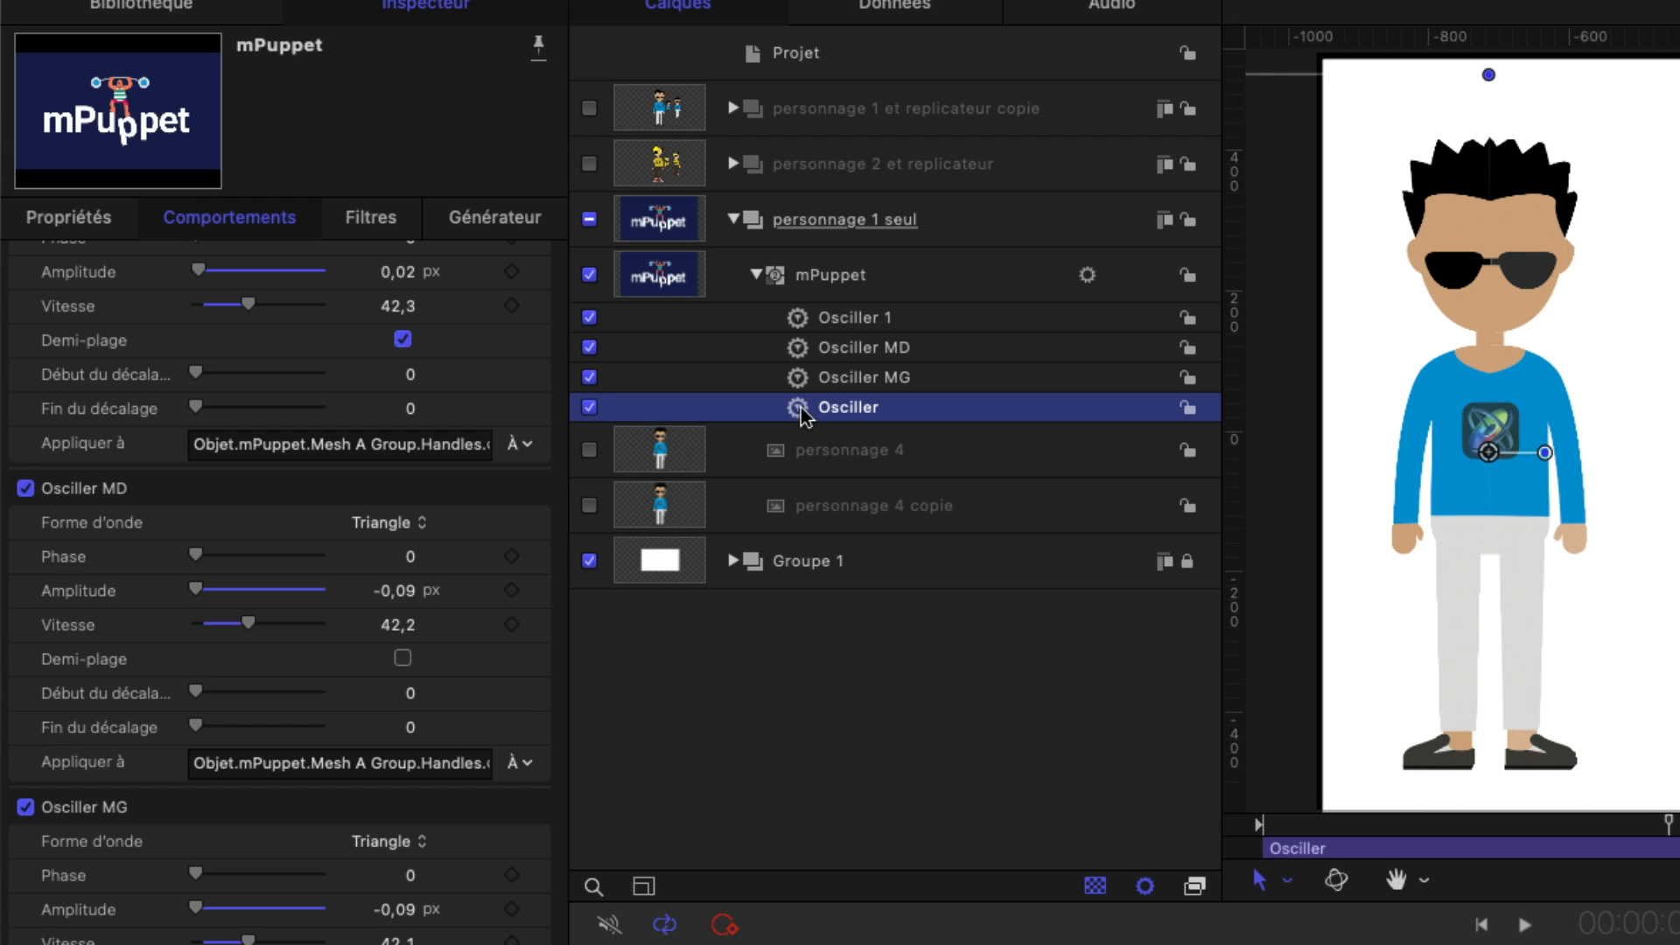
scroll(389, 494, up, 3)
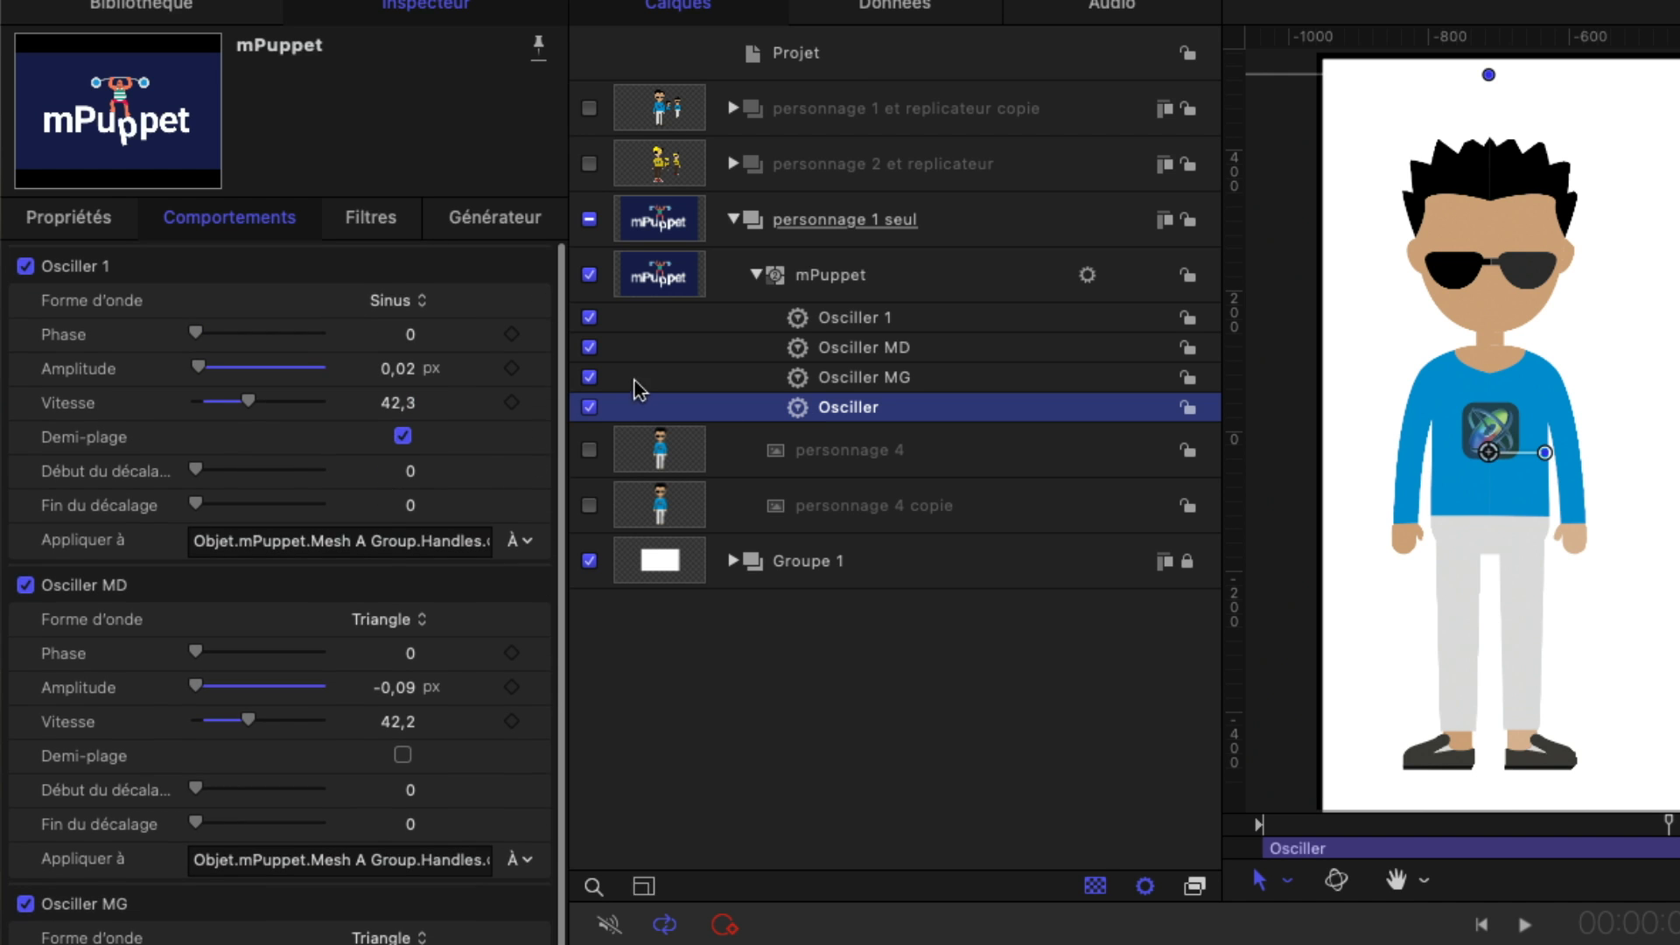
scroll(387, 528, down, 5)
scroll(382, 525, up, 2)
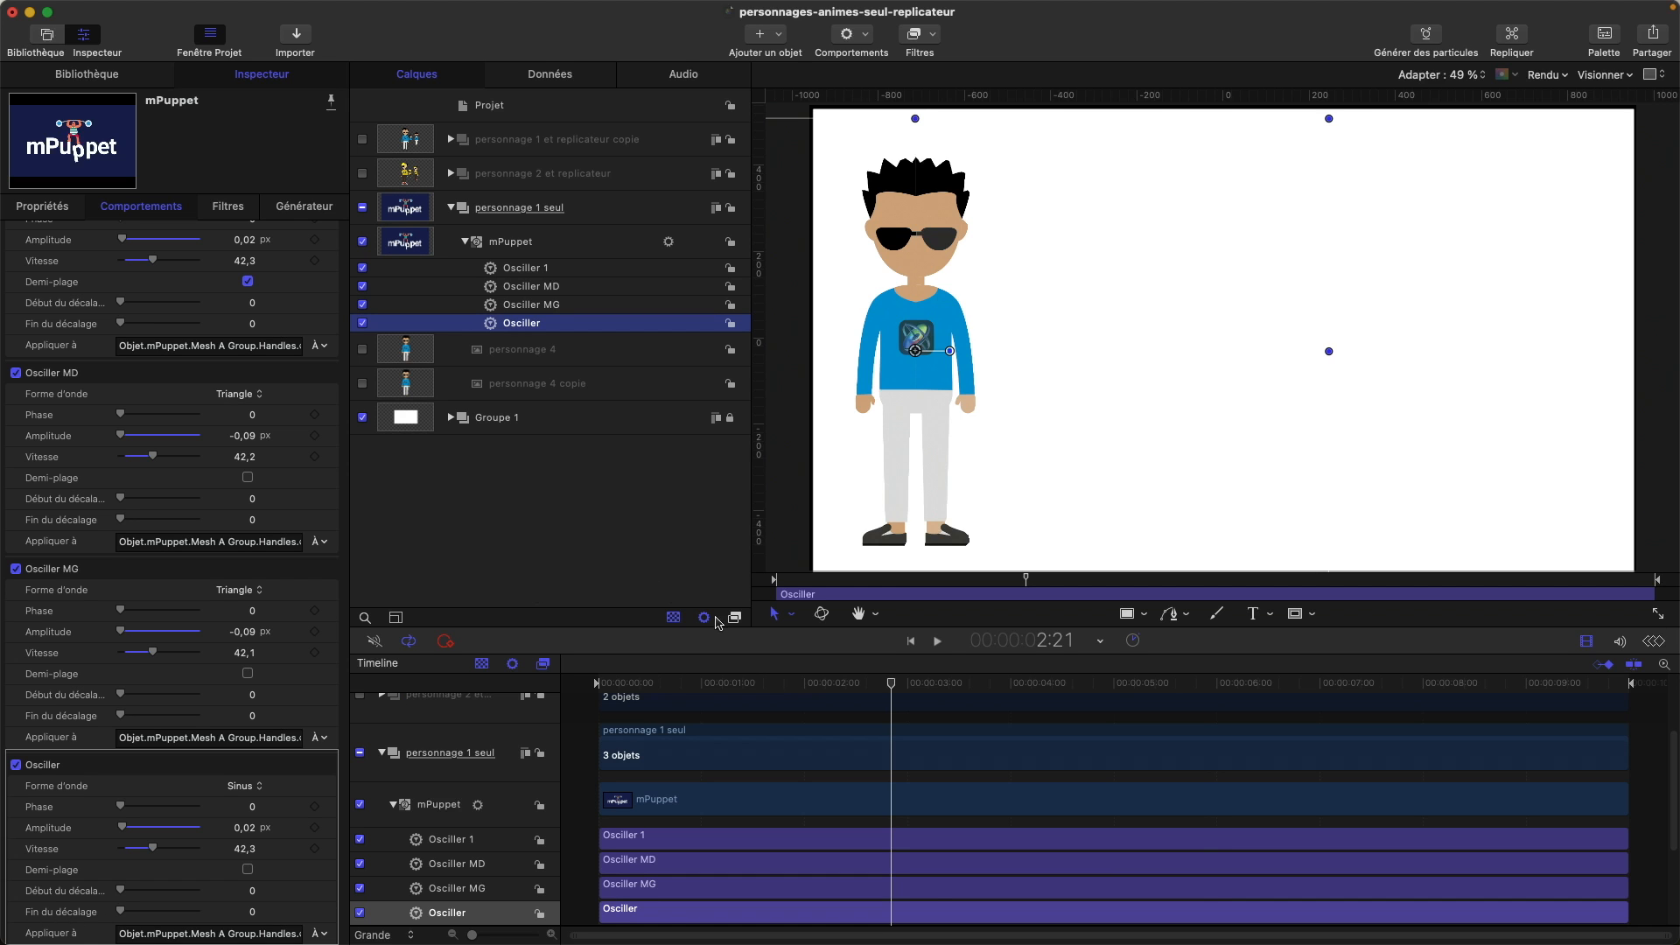
Show the mPuppet handles on the canvas and read the full target parameter of the last Osciller behavior.
click(793, 615)
click(799, 876)
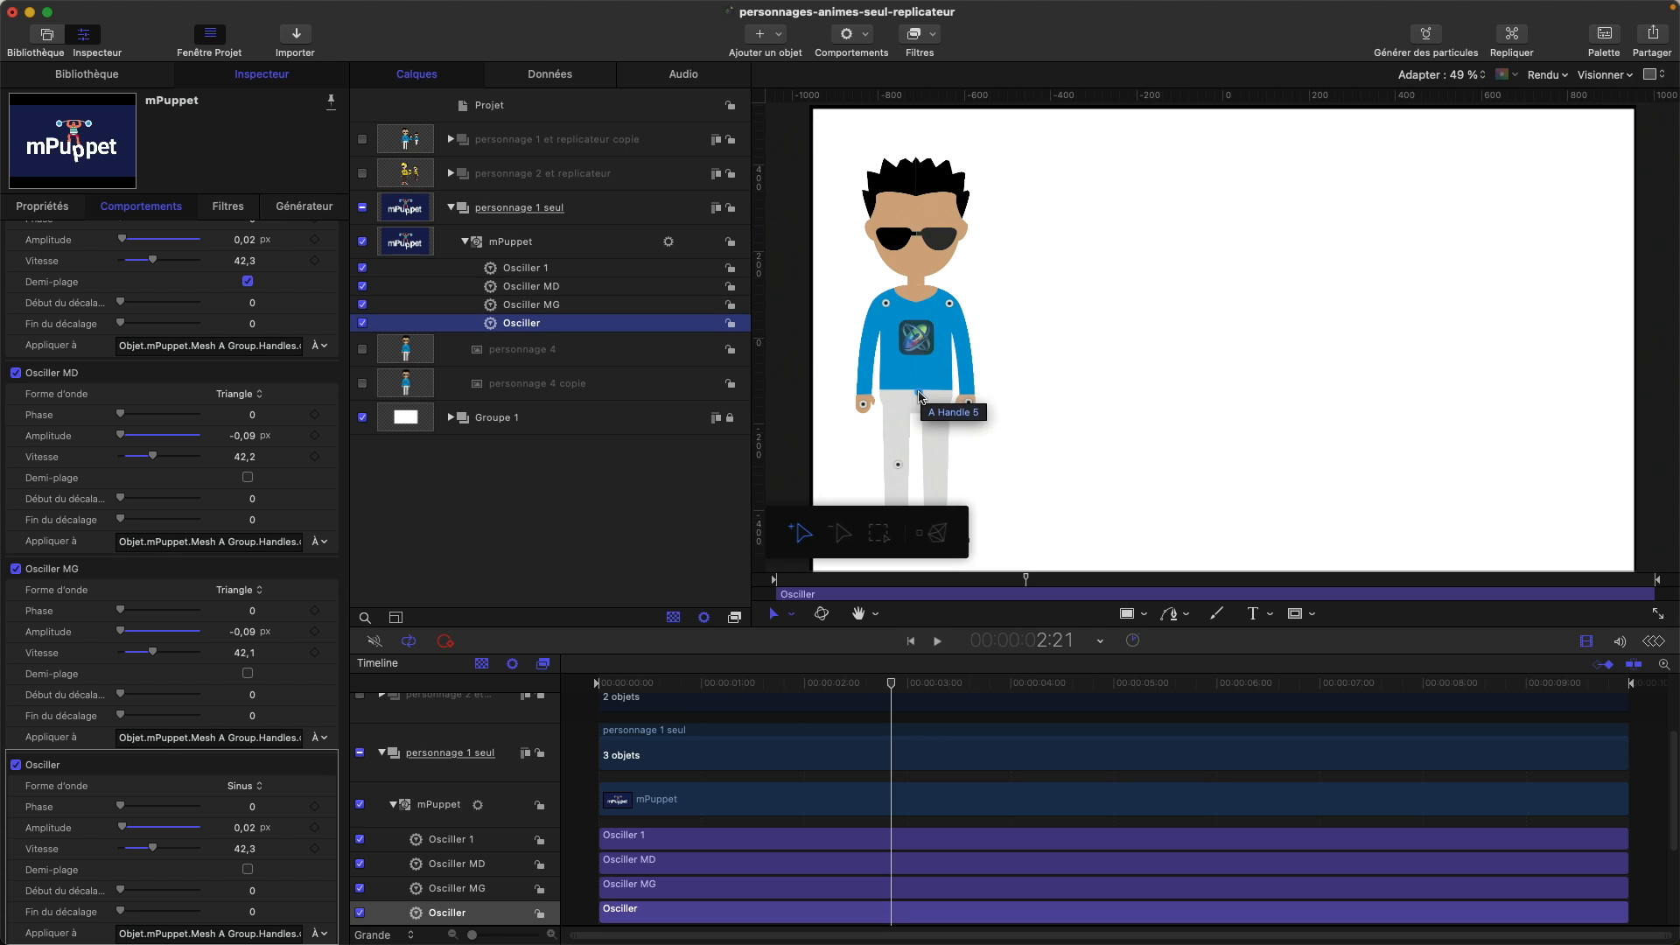
click(227, 931)
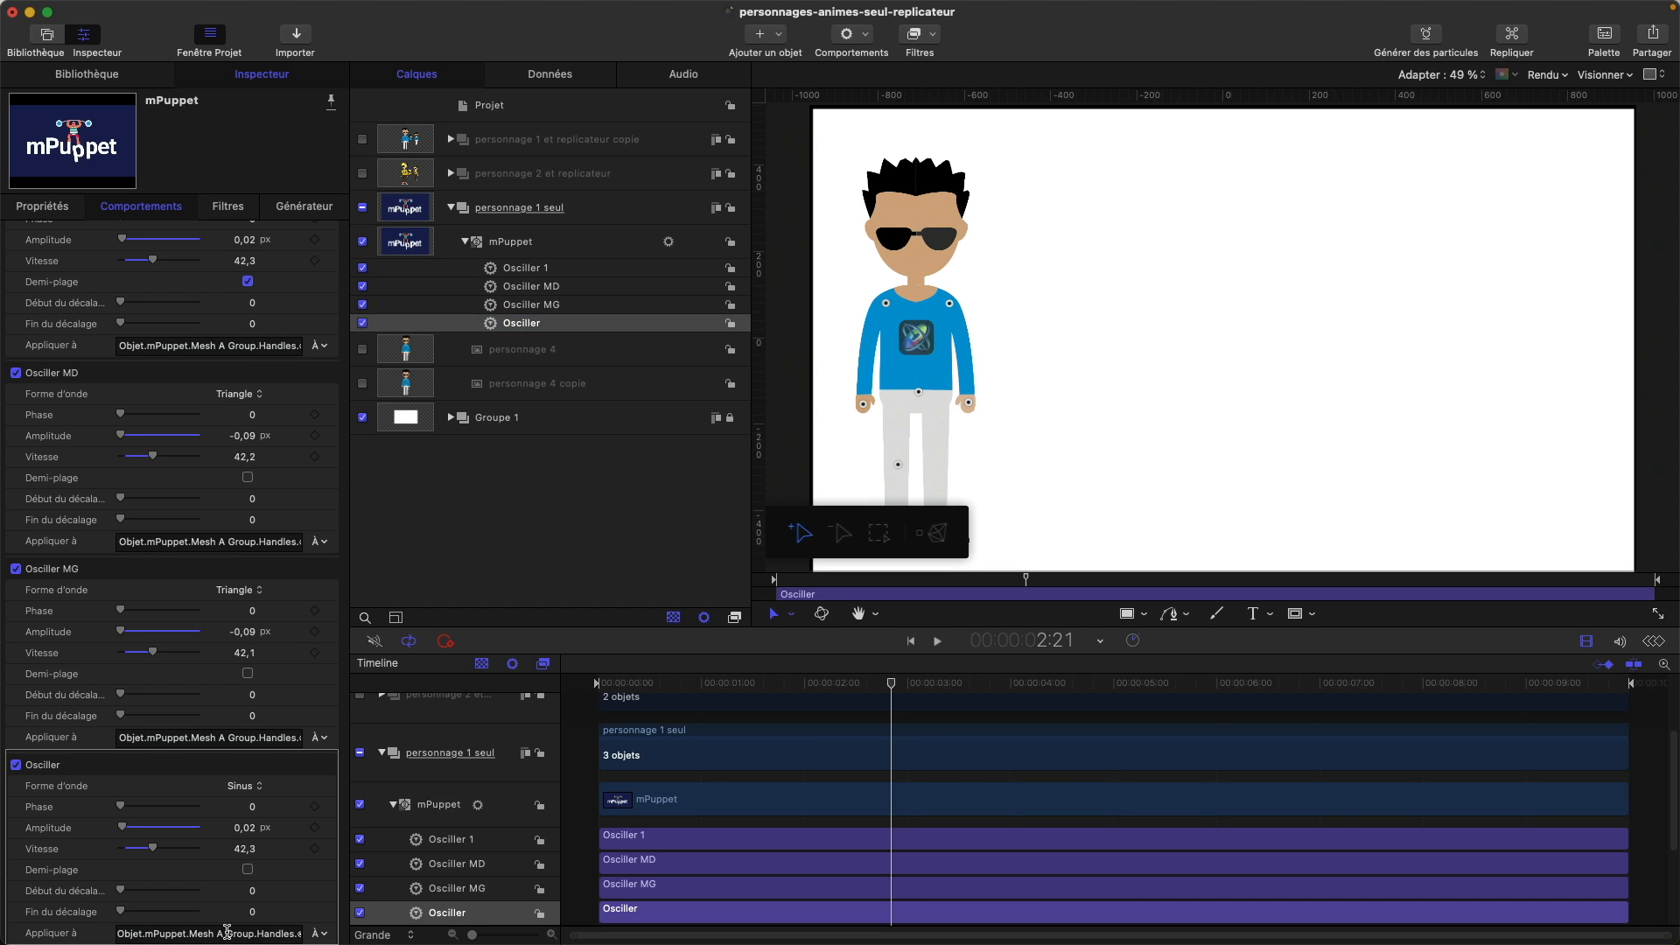
key(super+Right)
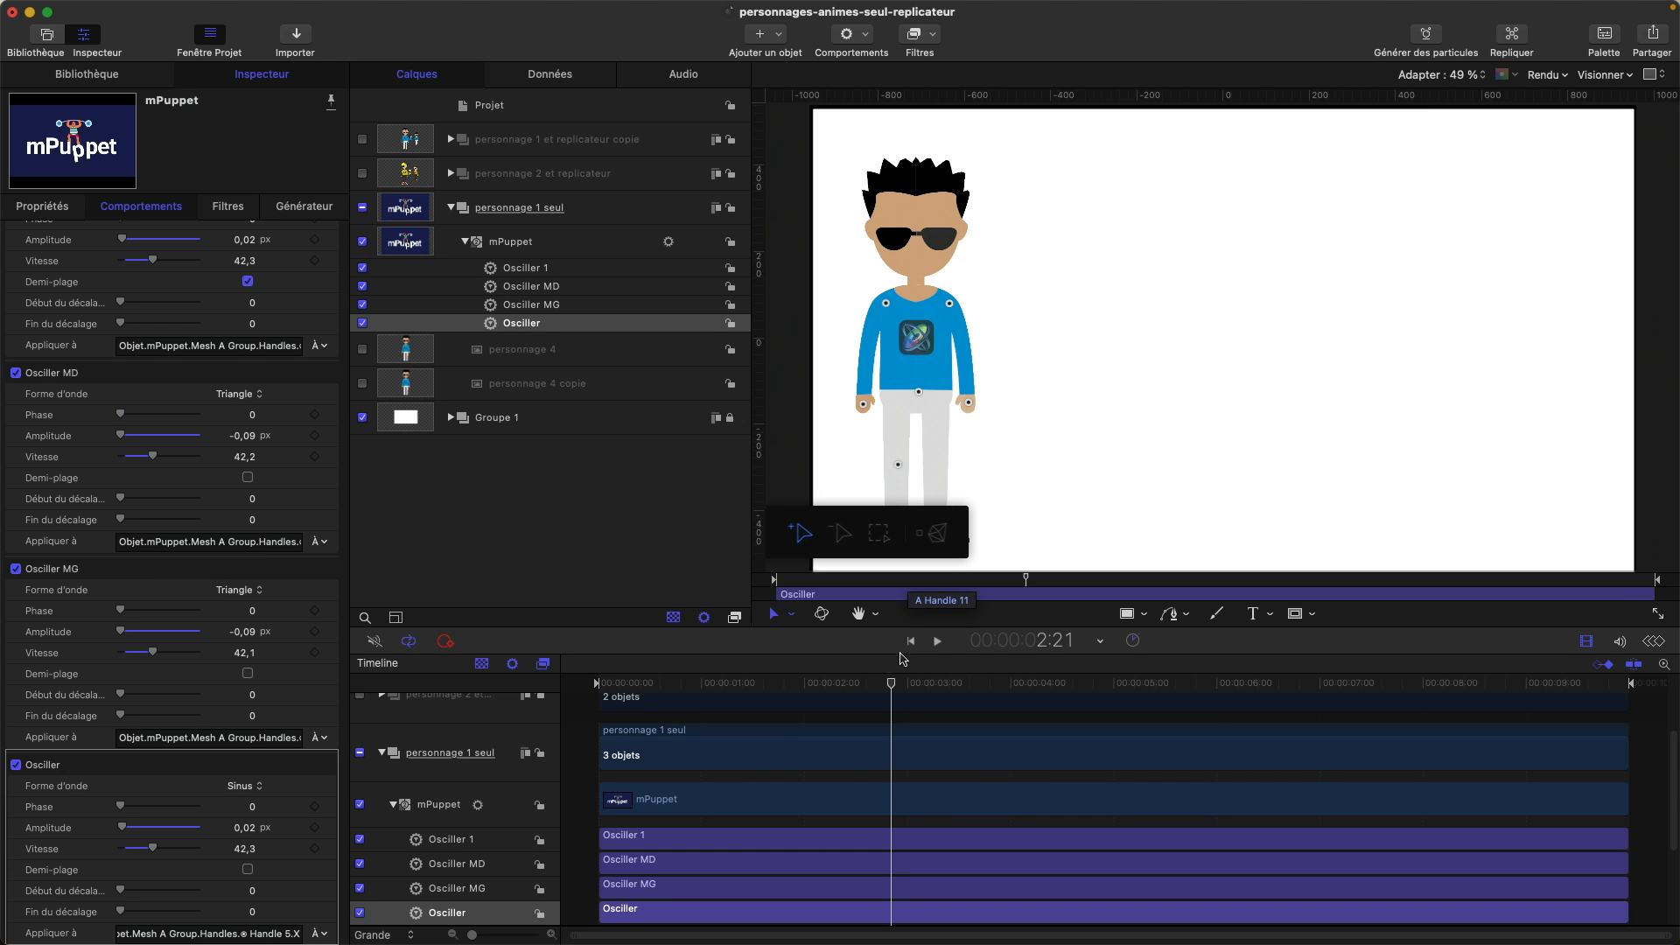
Reveal the handle coordinates of mPuppet's Mesh A Group and examine Handle 5's X value at different times in the animation.
drag(891, 684, 753, 683)
drag(780, 683, 755, 683)
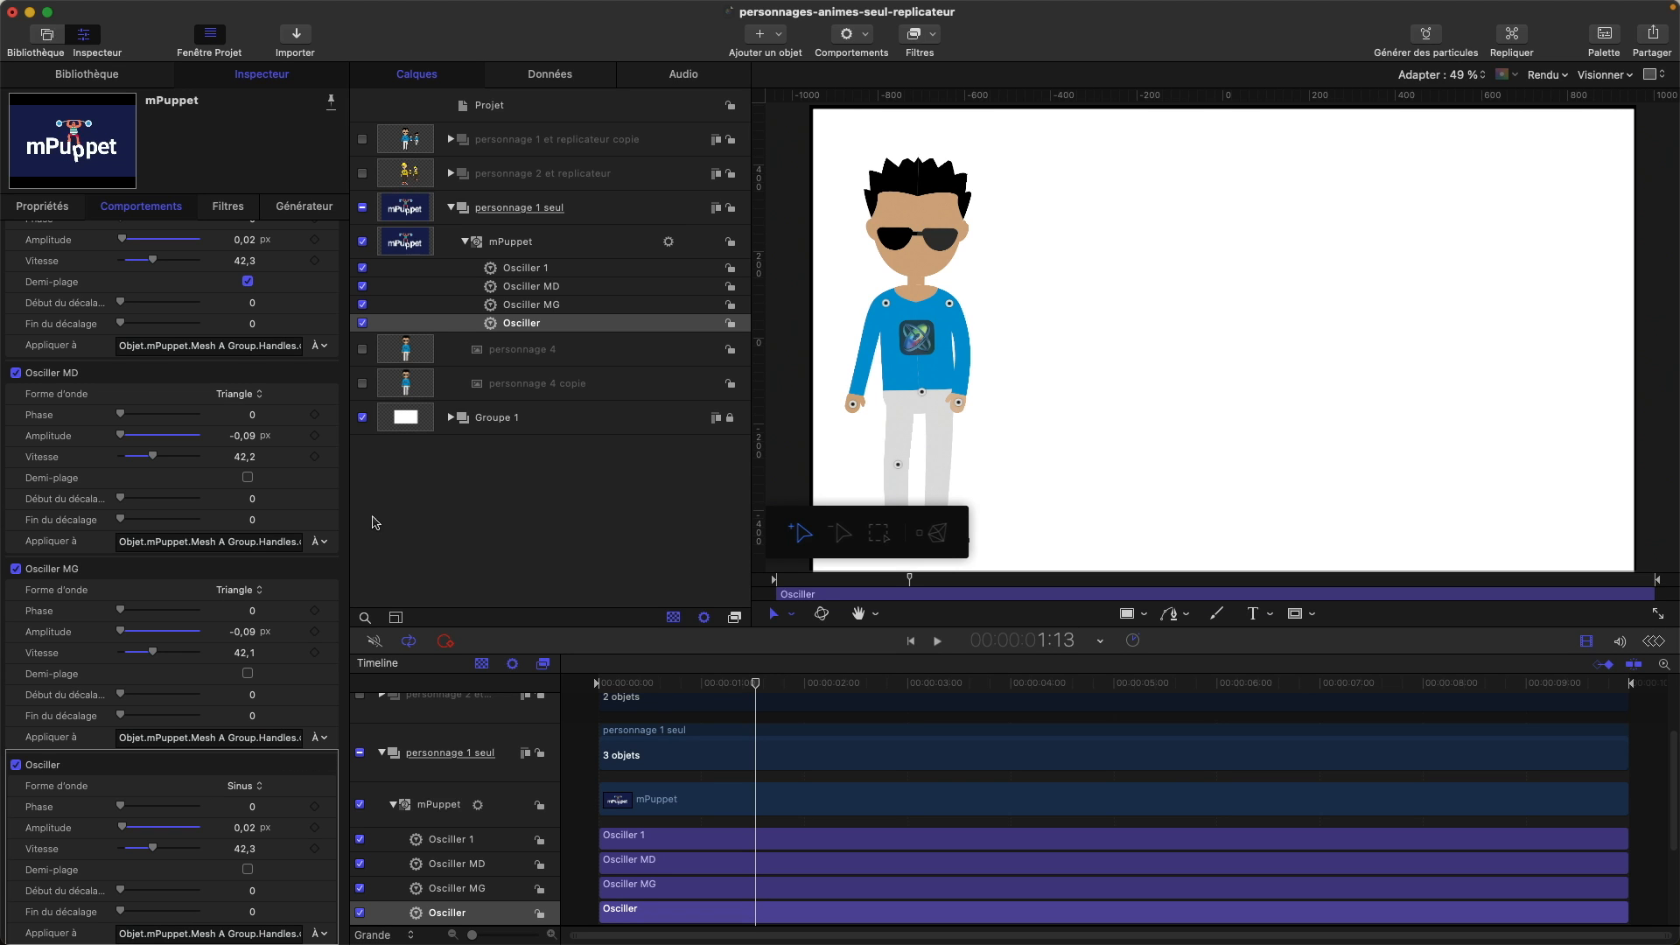
click(504, 245)
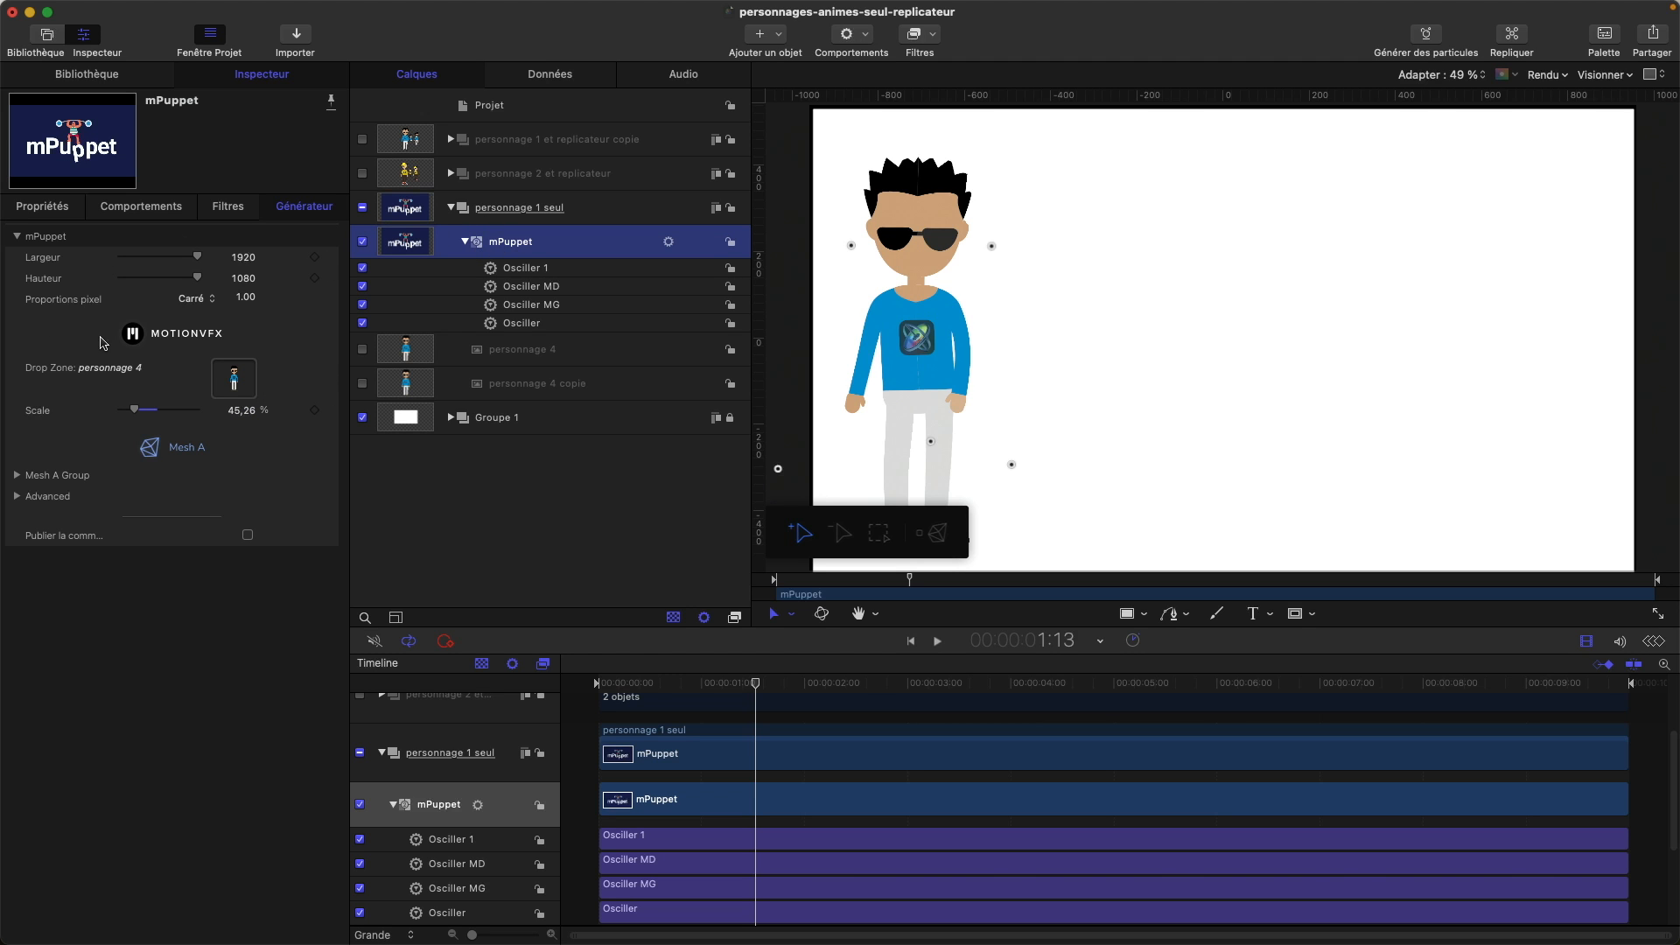
click(17, 477)
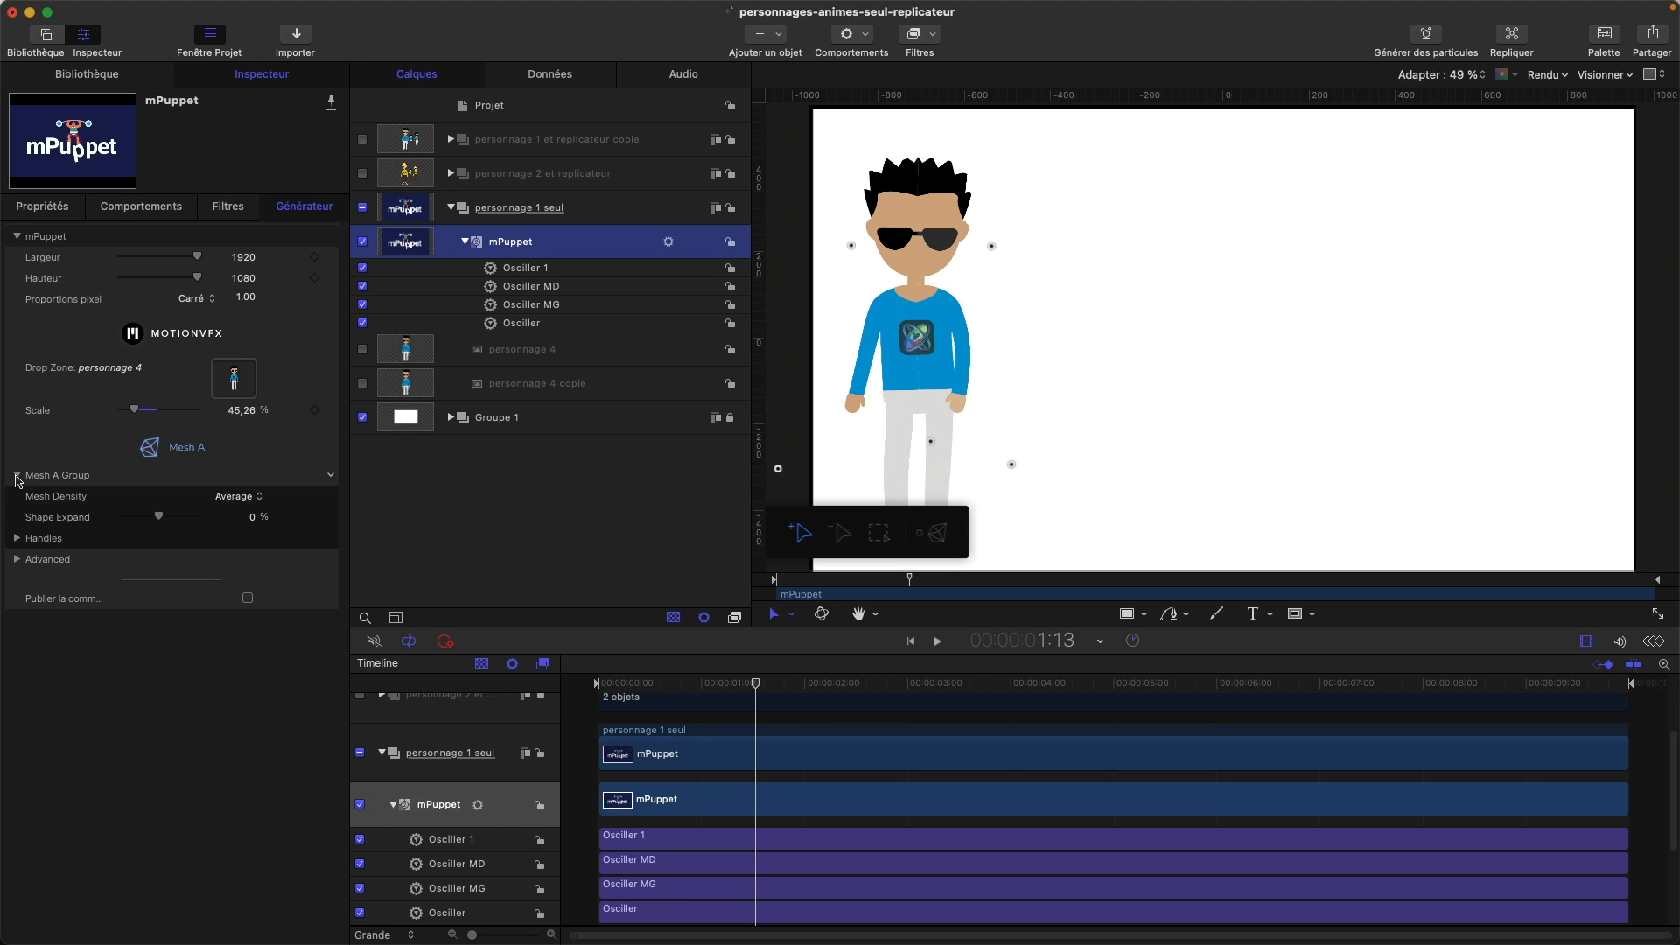
click(18, 539)
scroll(105, 632, down, 3)
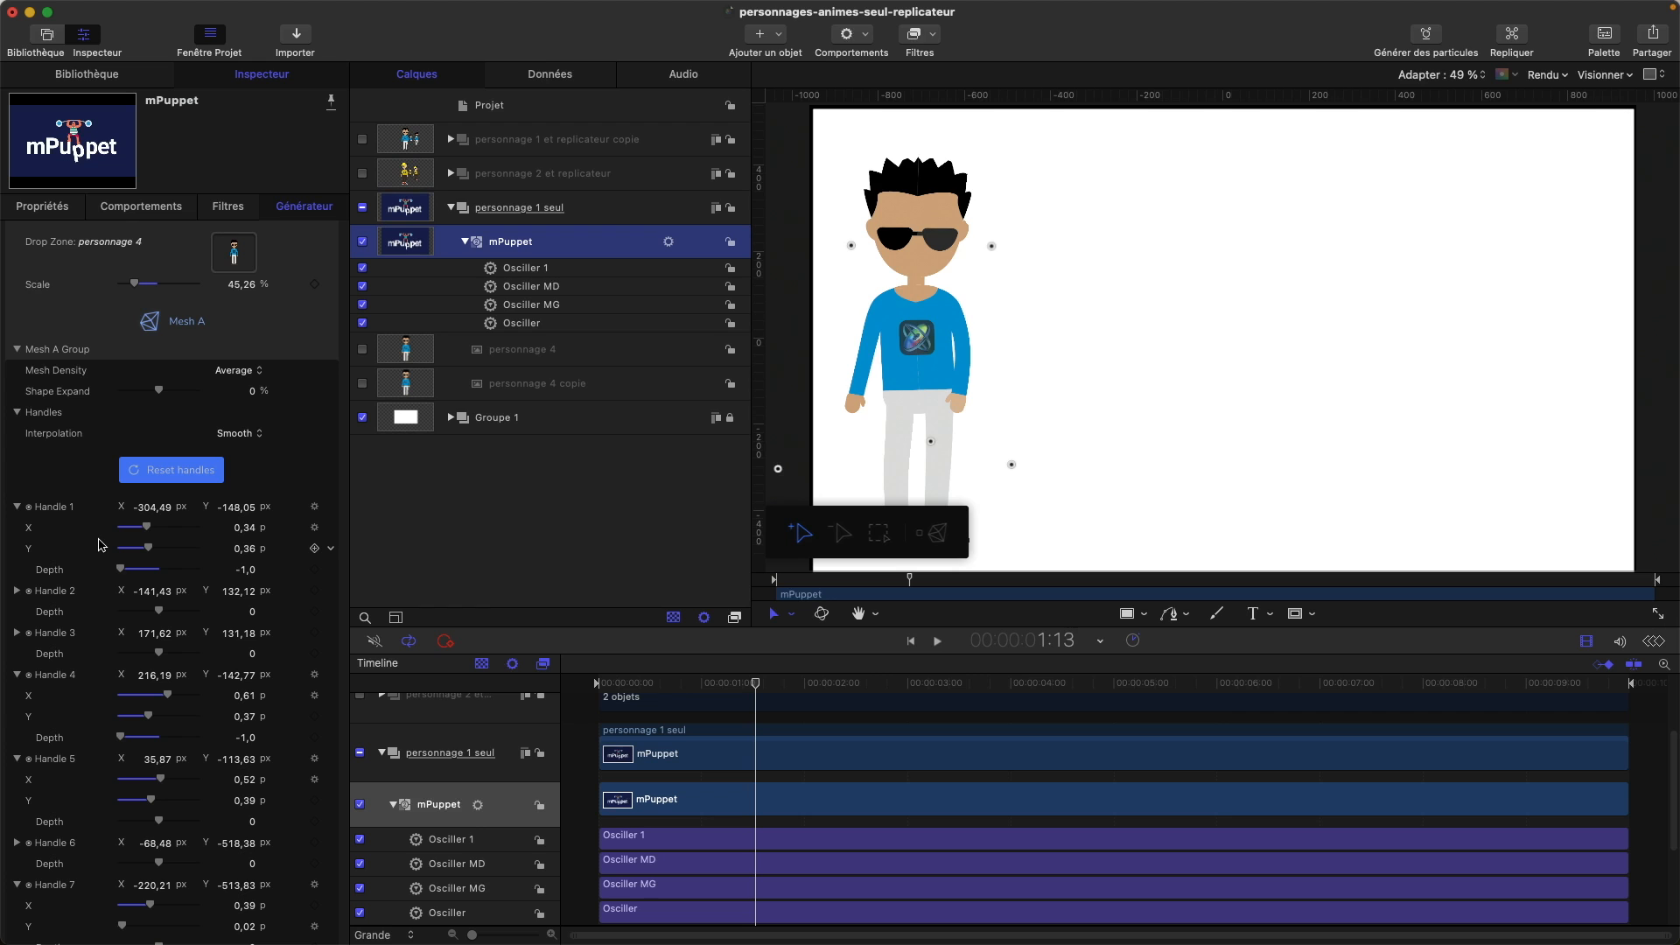
click(757, 686)
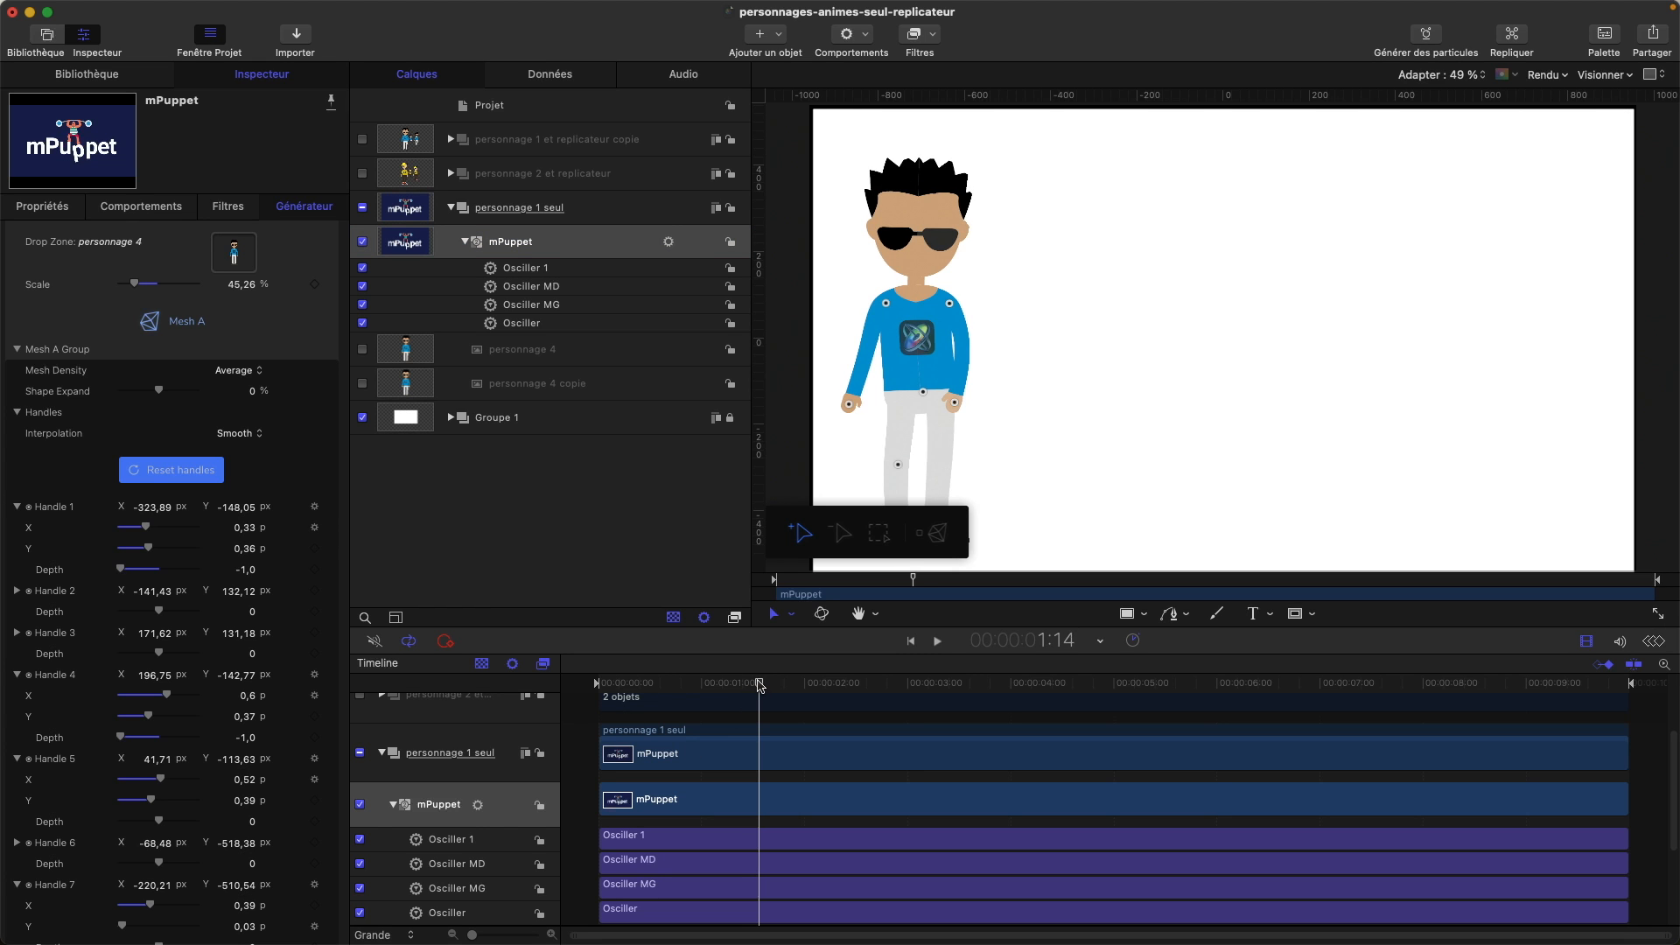
click(16, 675)
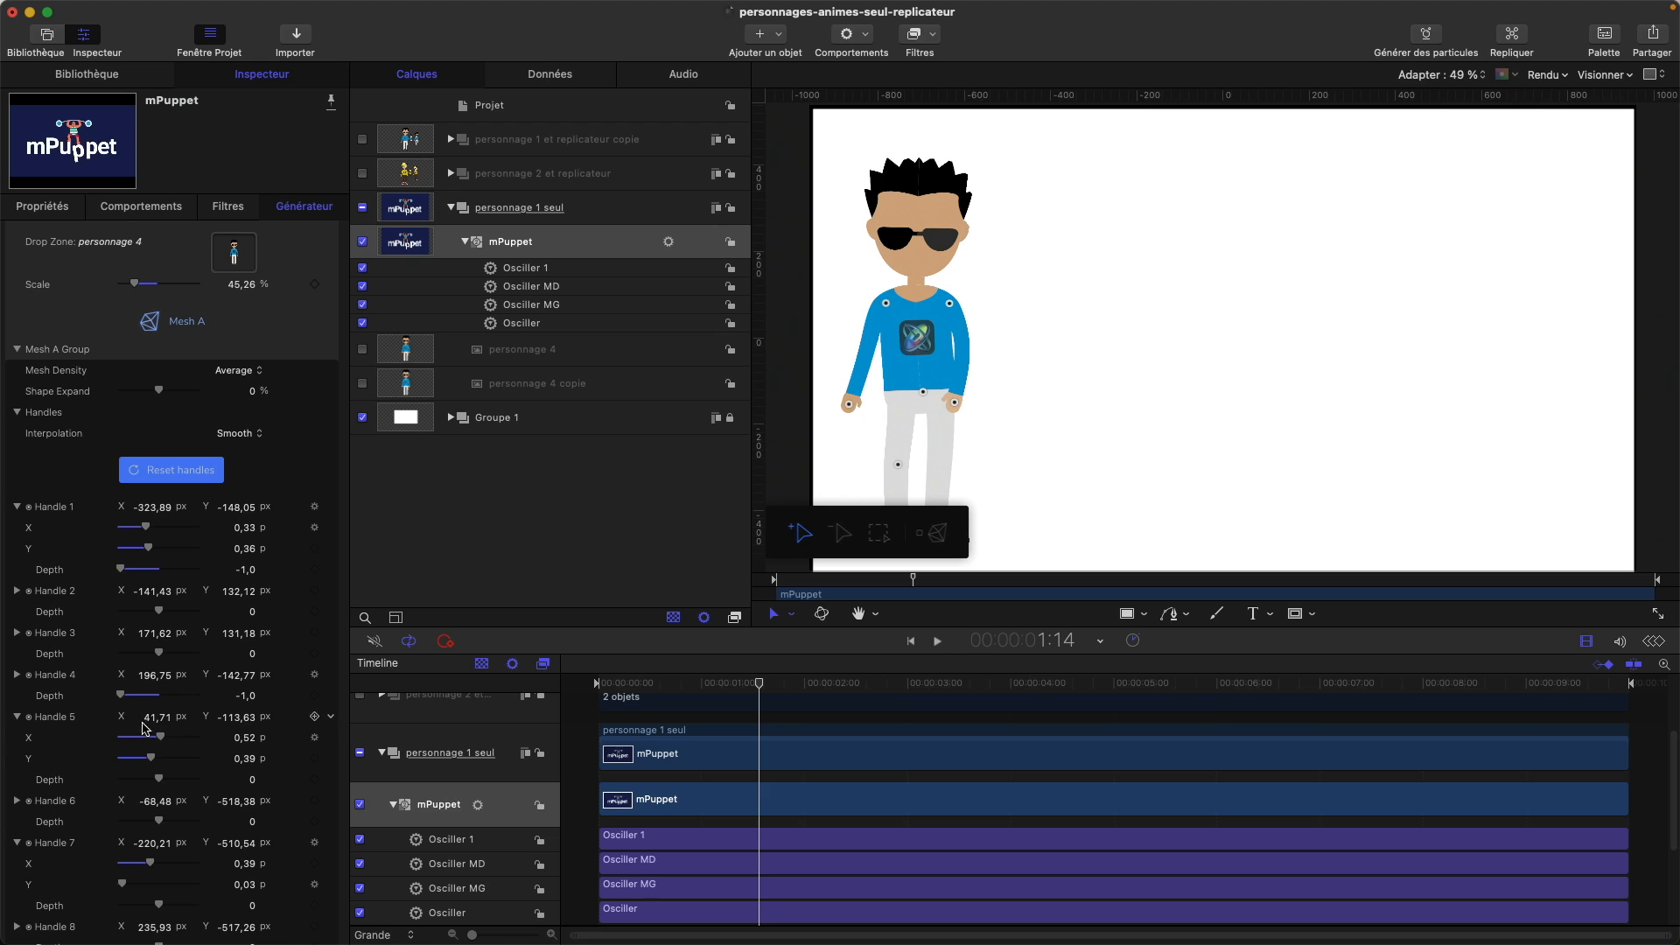
drag(760, 683, 652, 683)
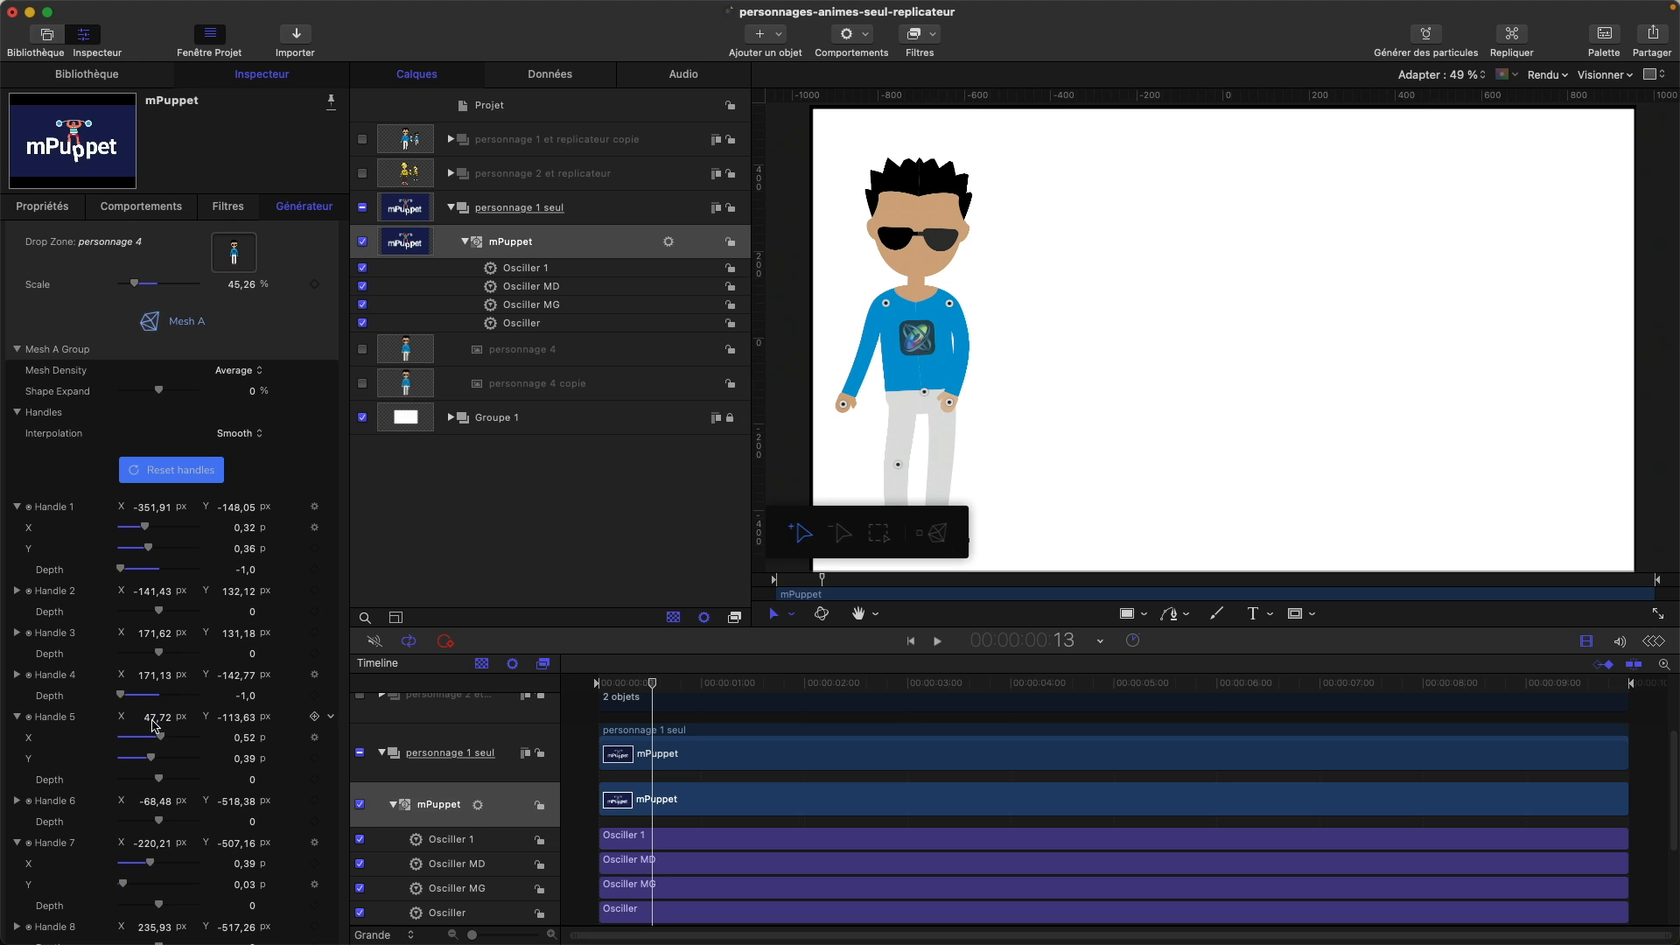
drag(653, 684, 908, 711)
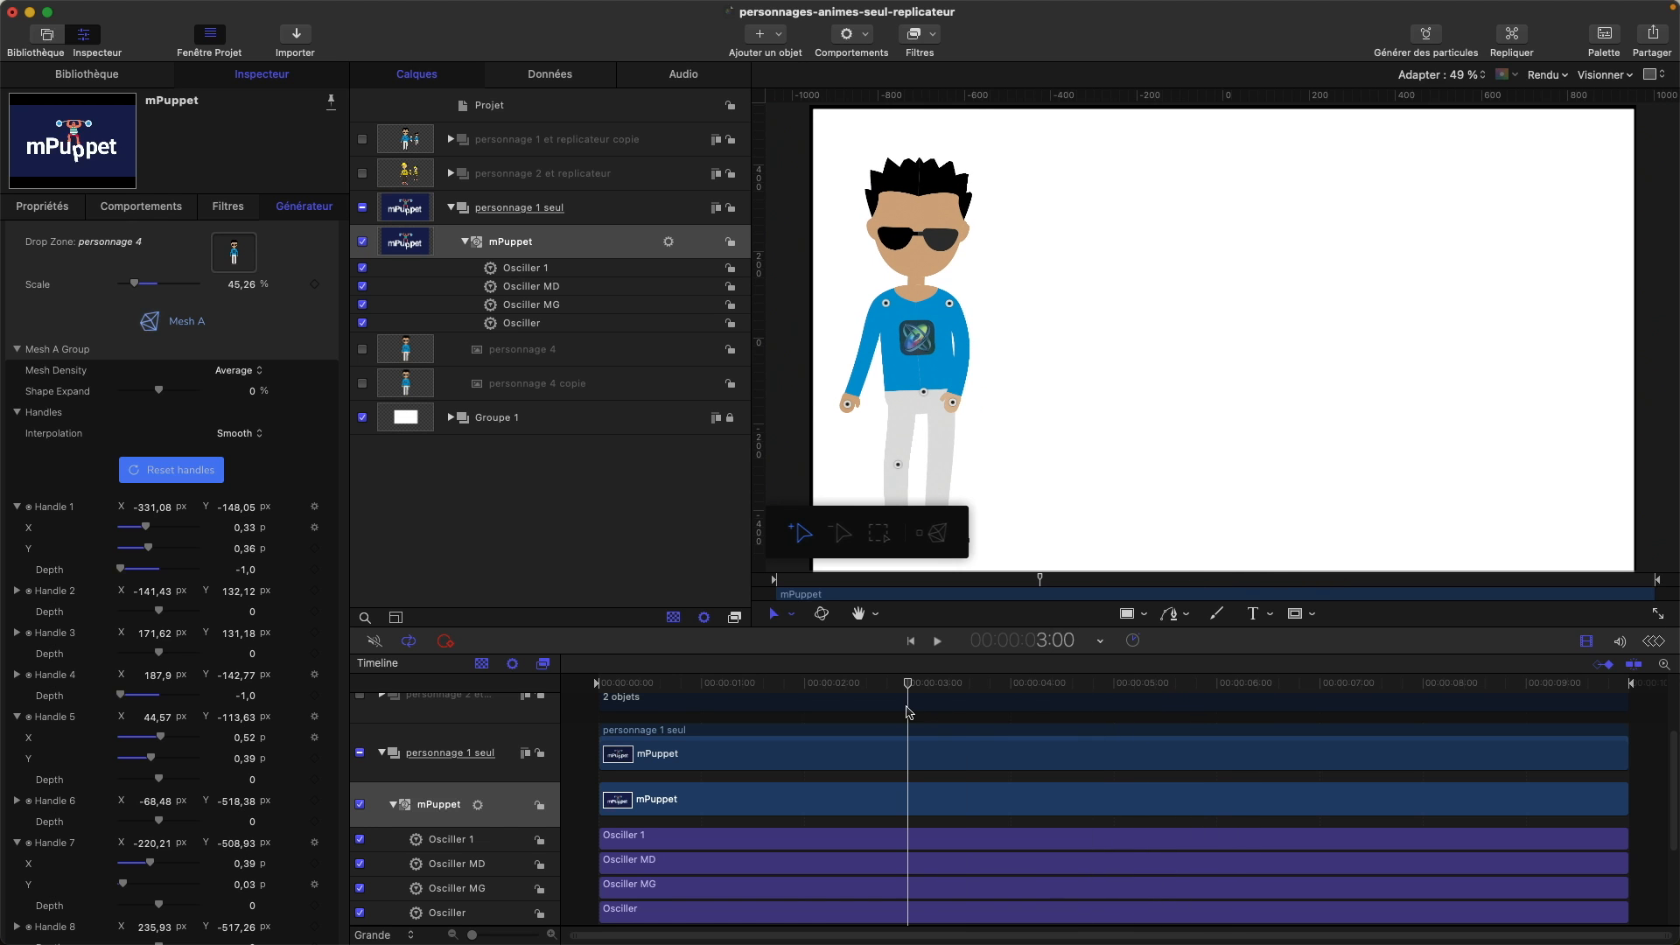
Play the selected Osciller behavior's animation from frame 5, with the floating mPuppet tool palette moved clear of the character's legs.
click(683, 842)
scroll(635, 847, down, 1)
scroll(635, 847, down, 2)
click(625, 821)
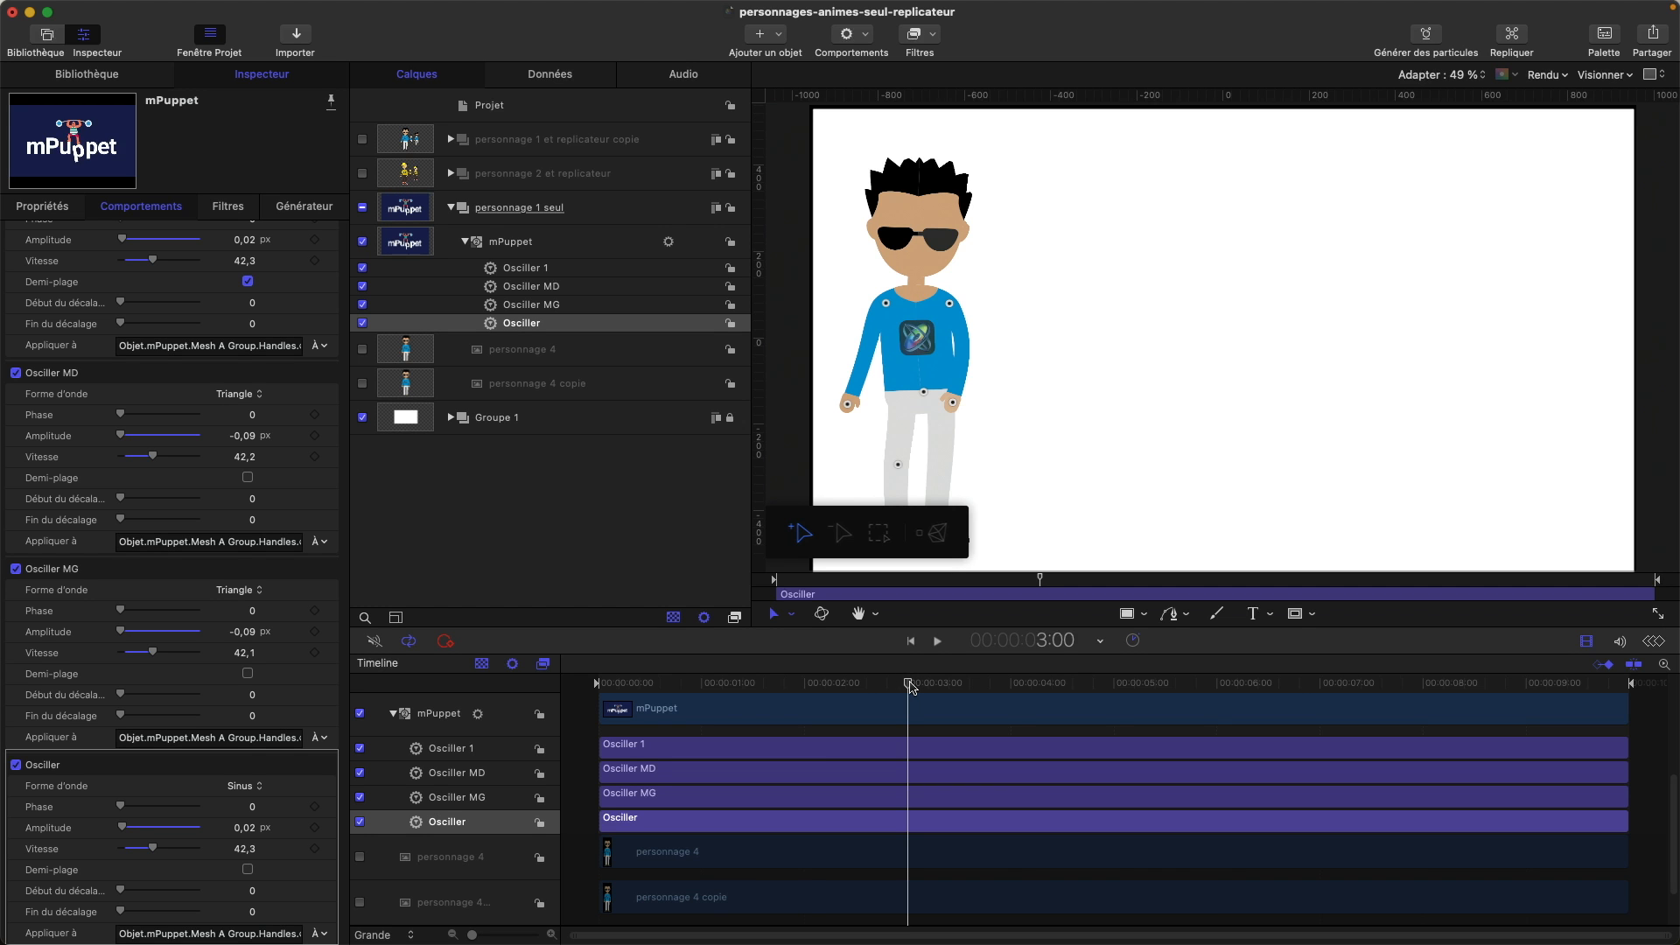
drag(910, 686, 617, 651)
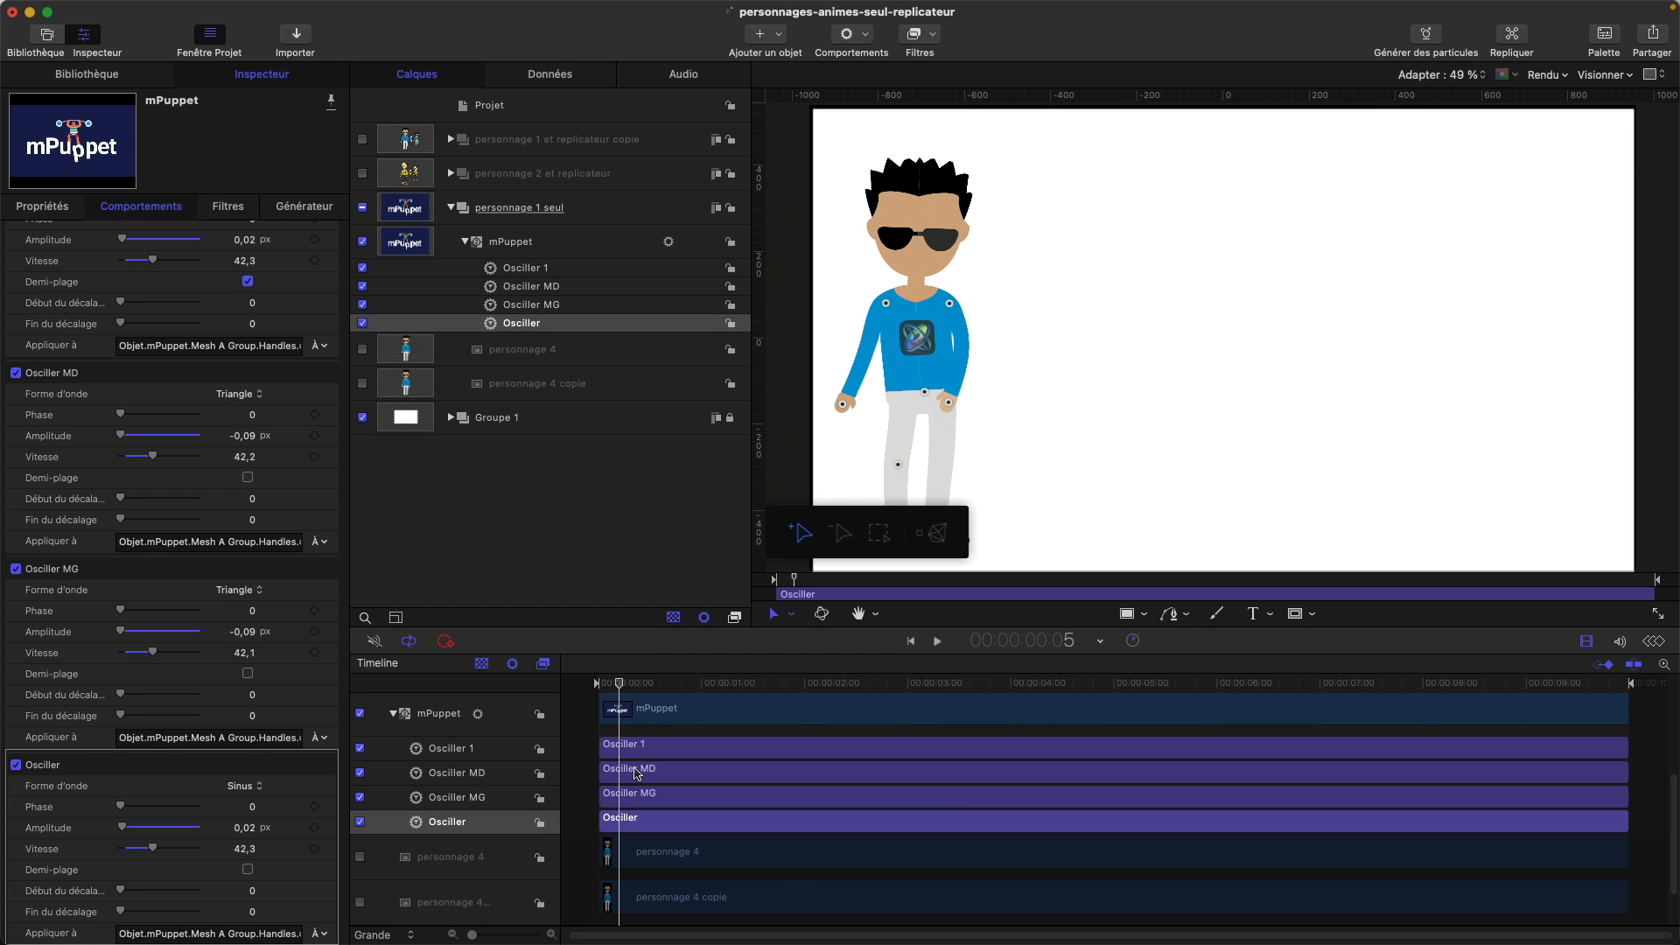
key(space)
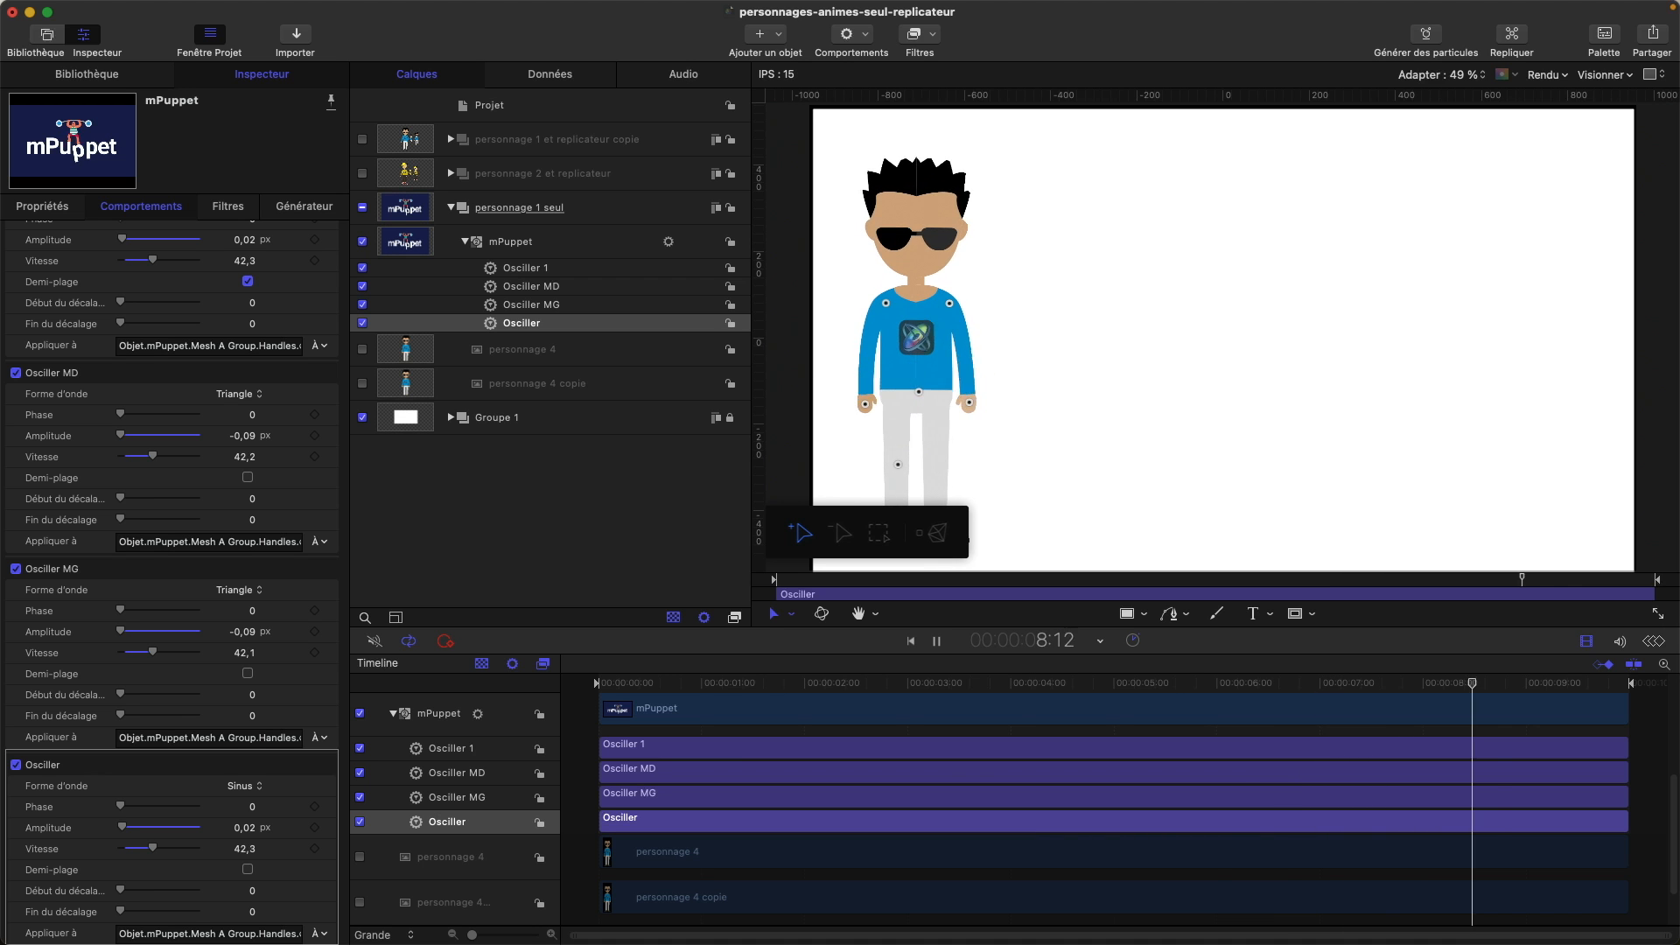
drag(770, 540, 1050, 455)
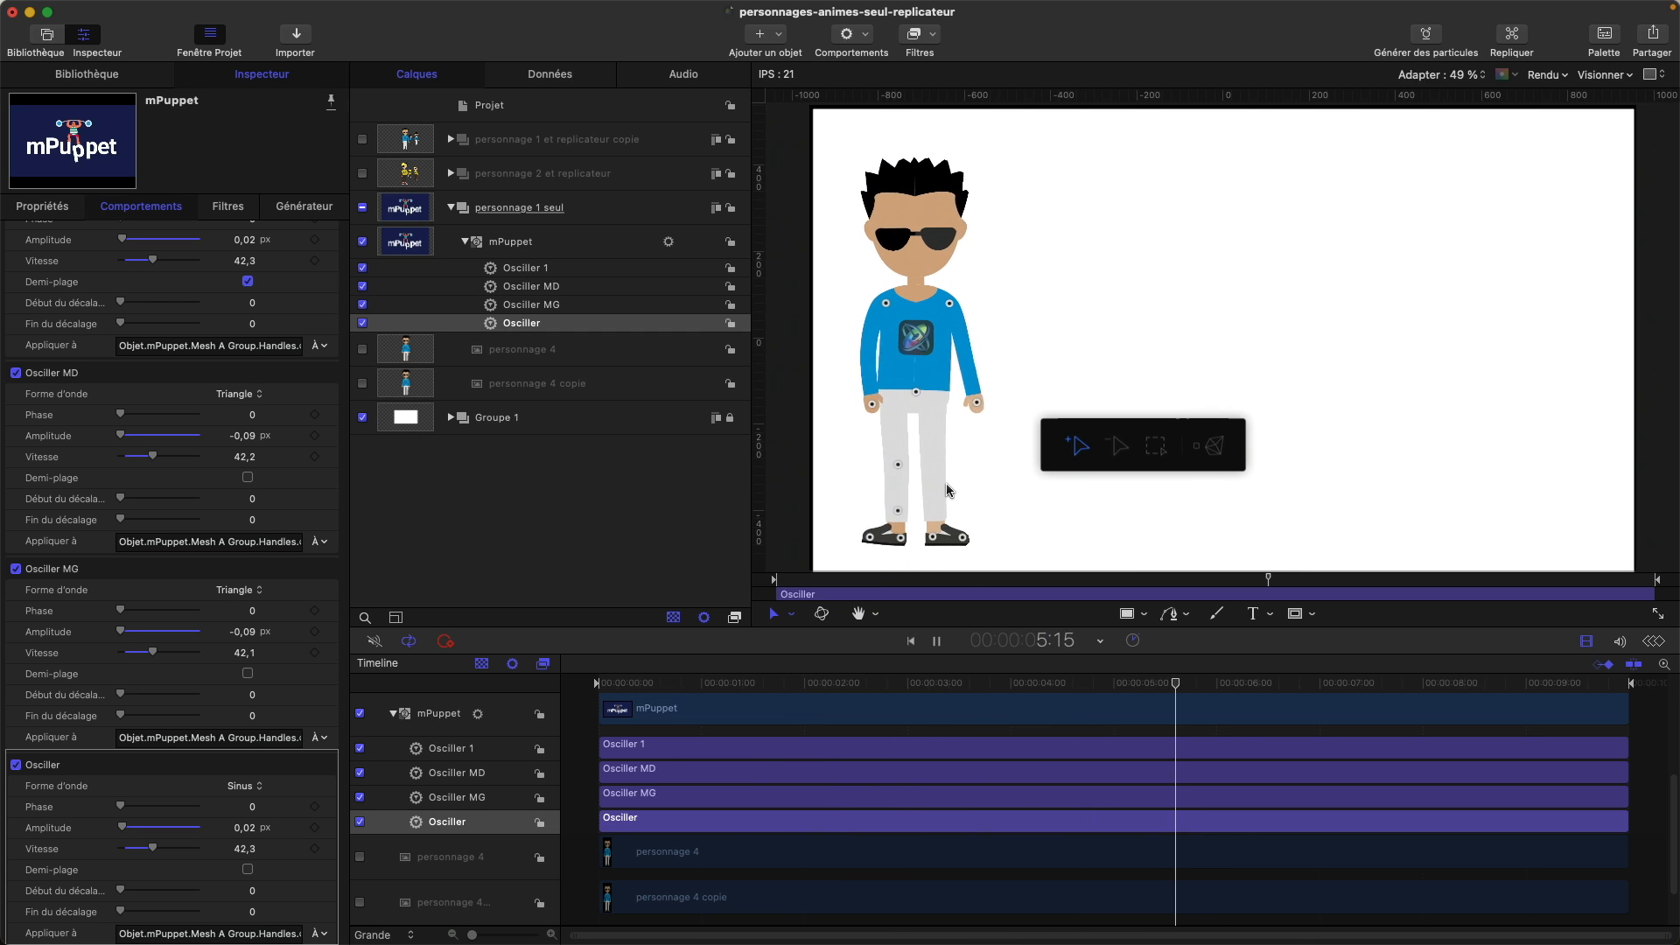
key(space)
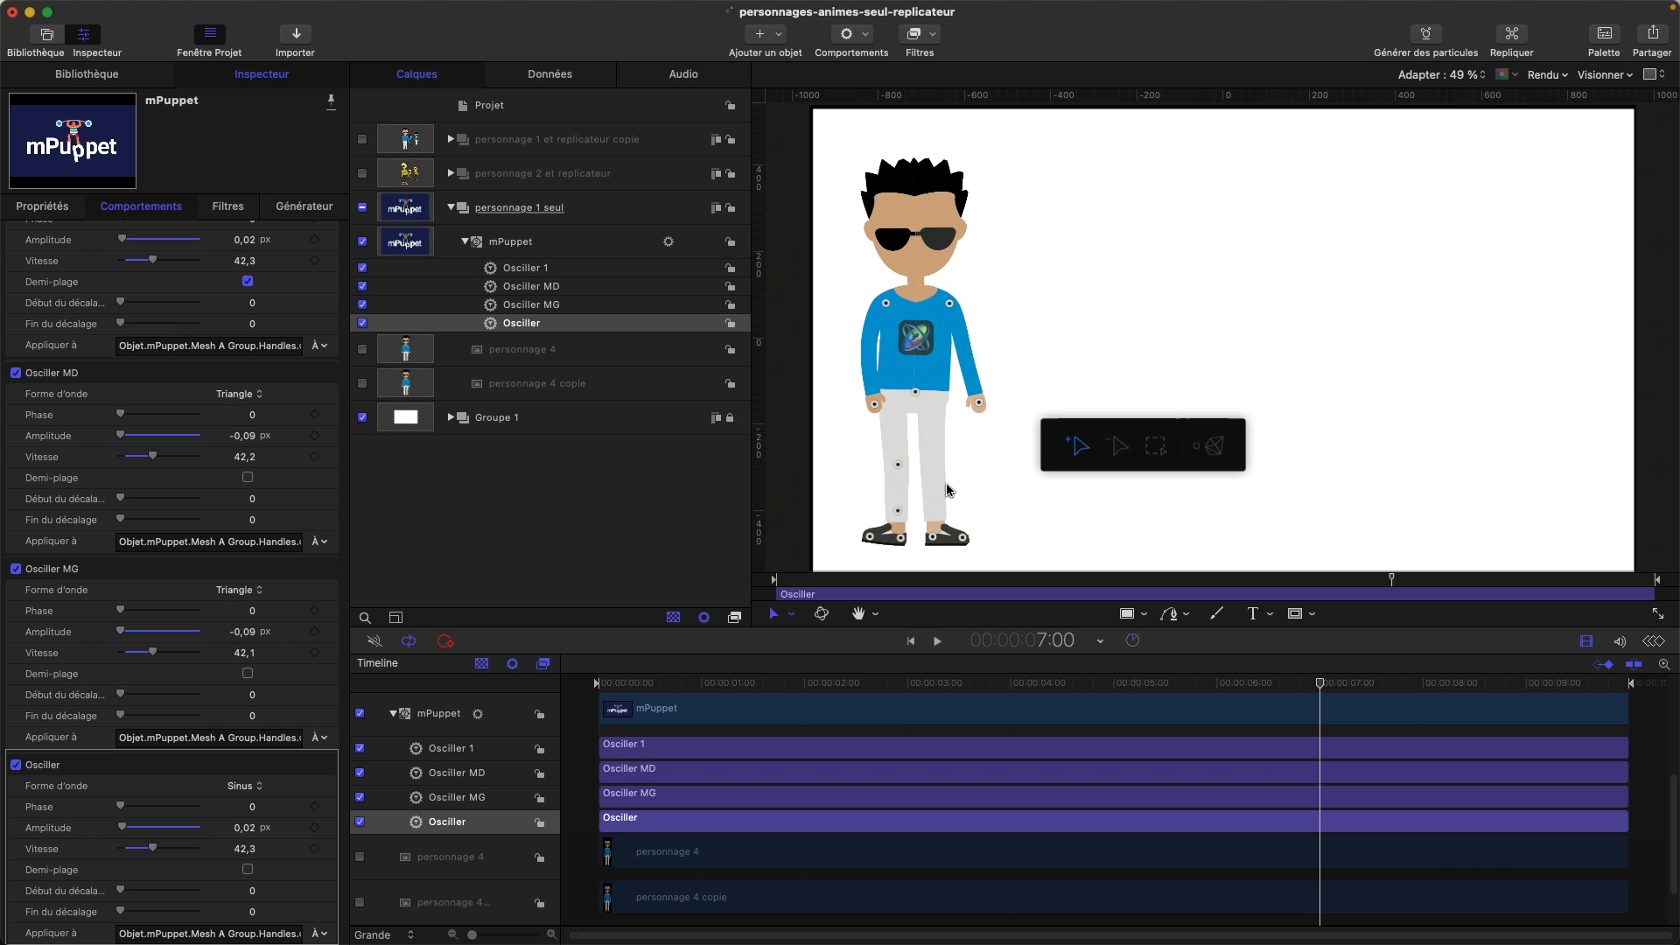
Collapse the group personnage 1 seul and make the groups personnage 2 et replicateur and personnage 1 et replicateur copie visible.
click(451, 209)
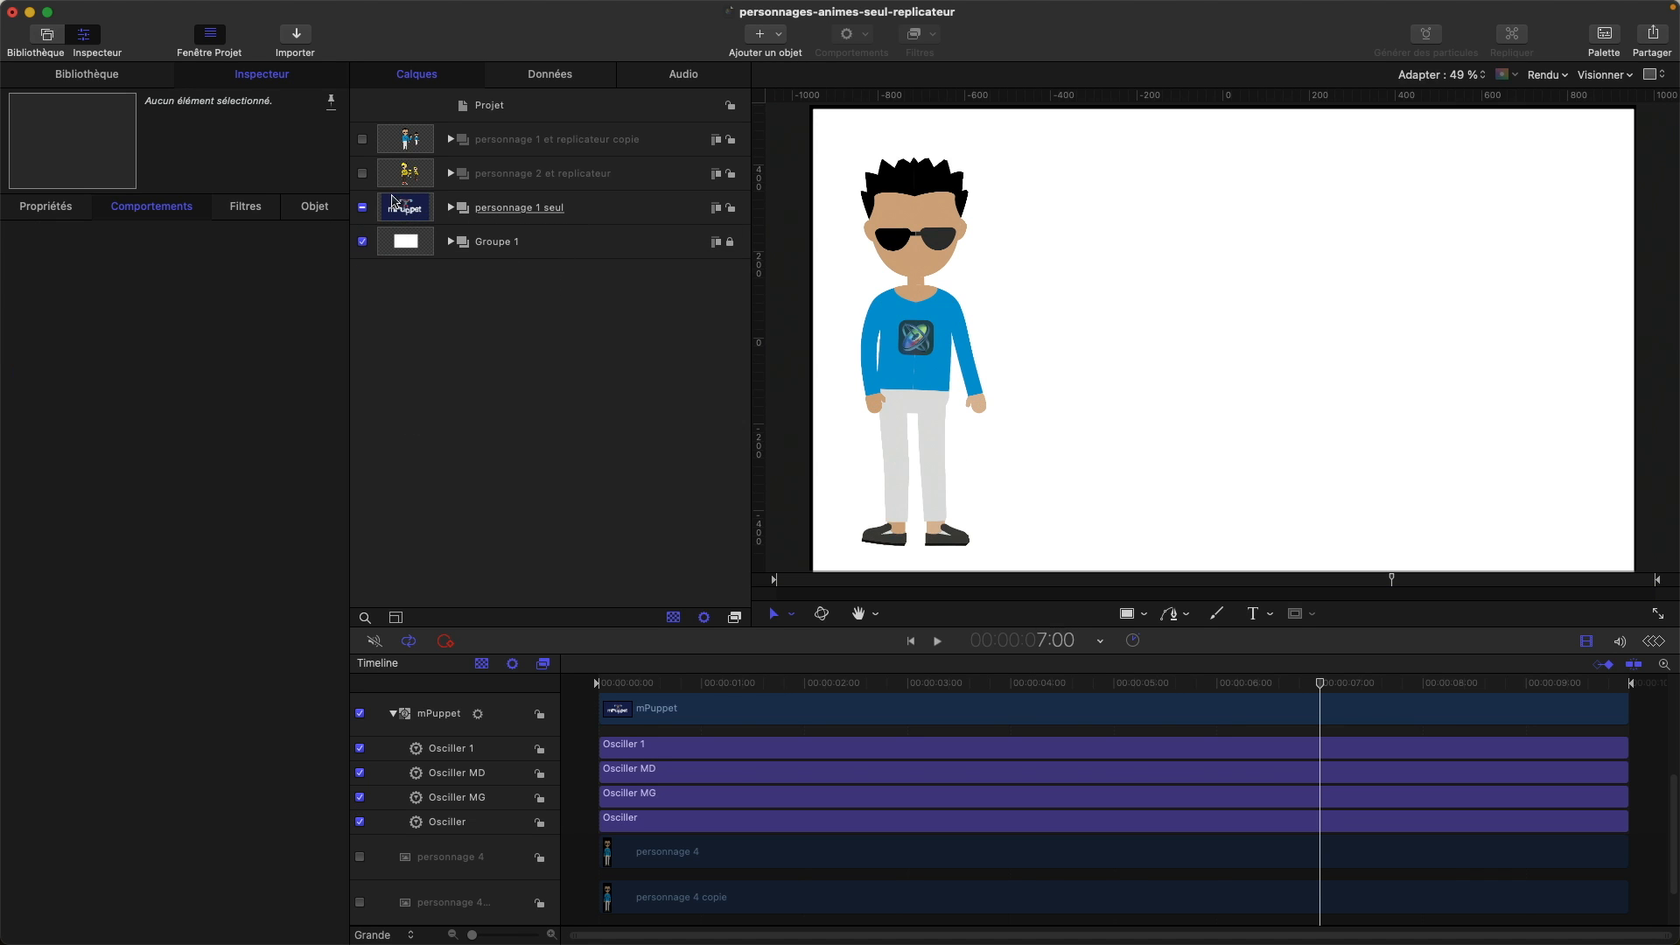
click(363, 175)
click(363, 140)
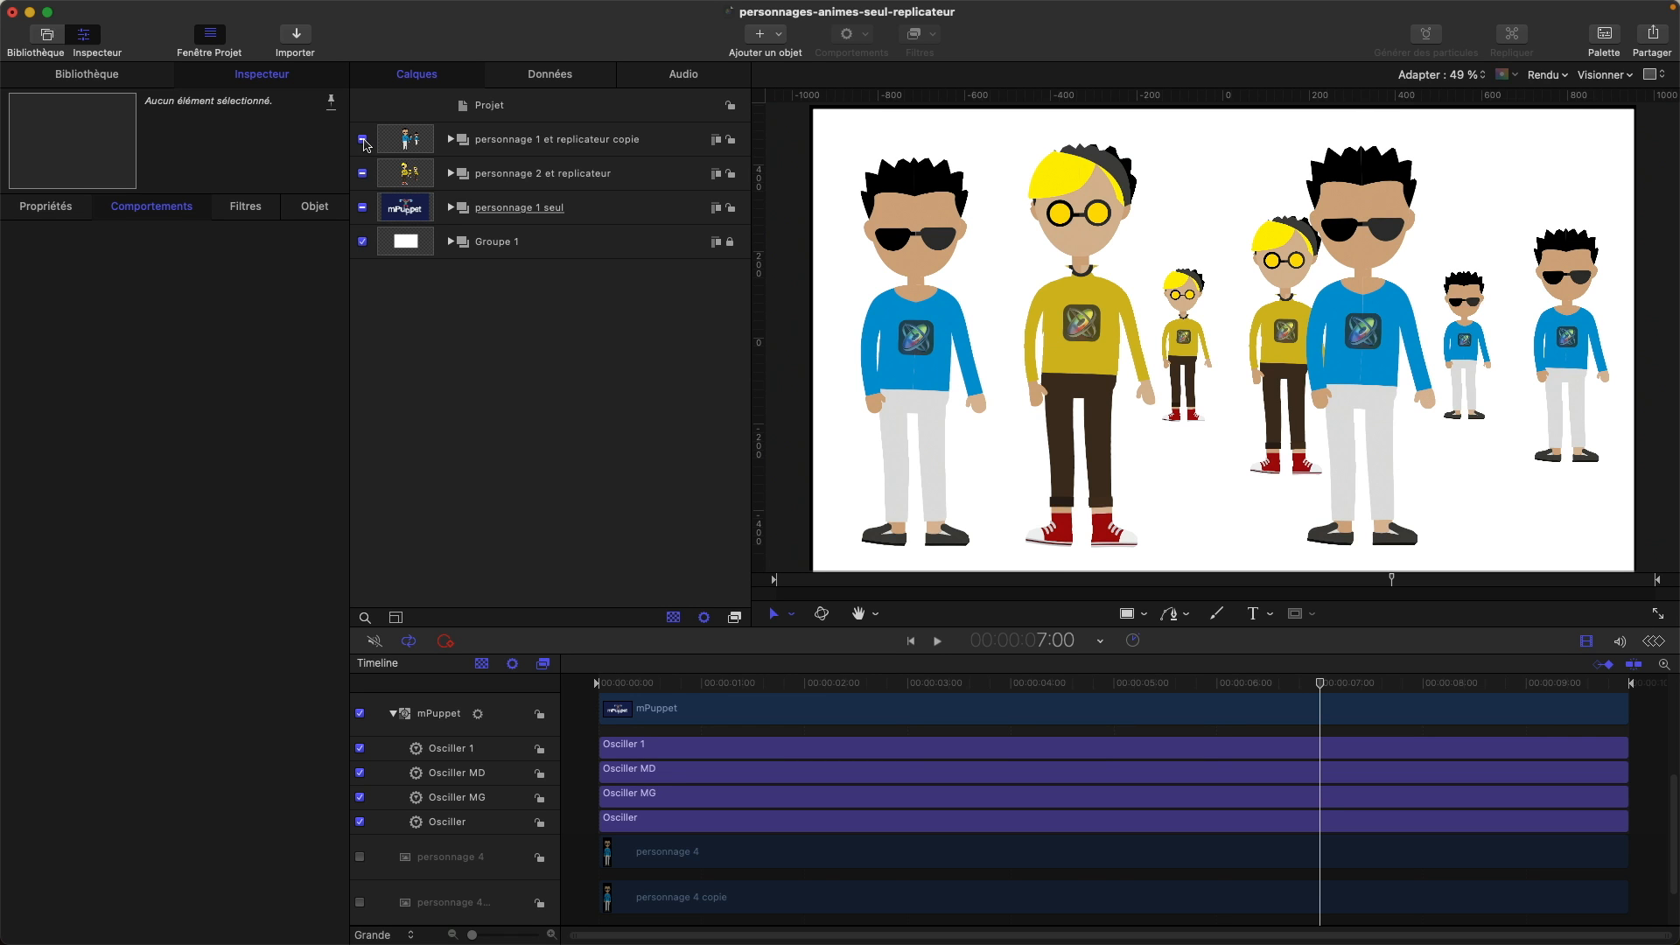
key(super+r)
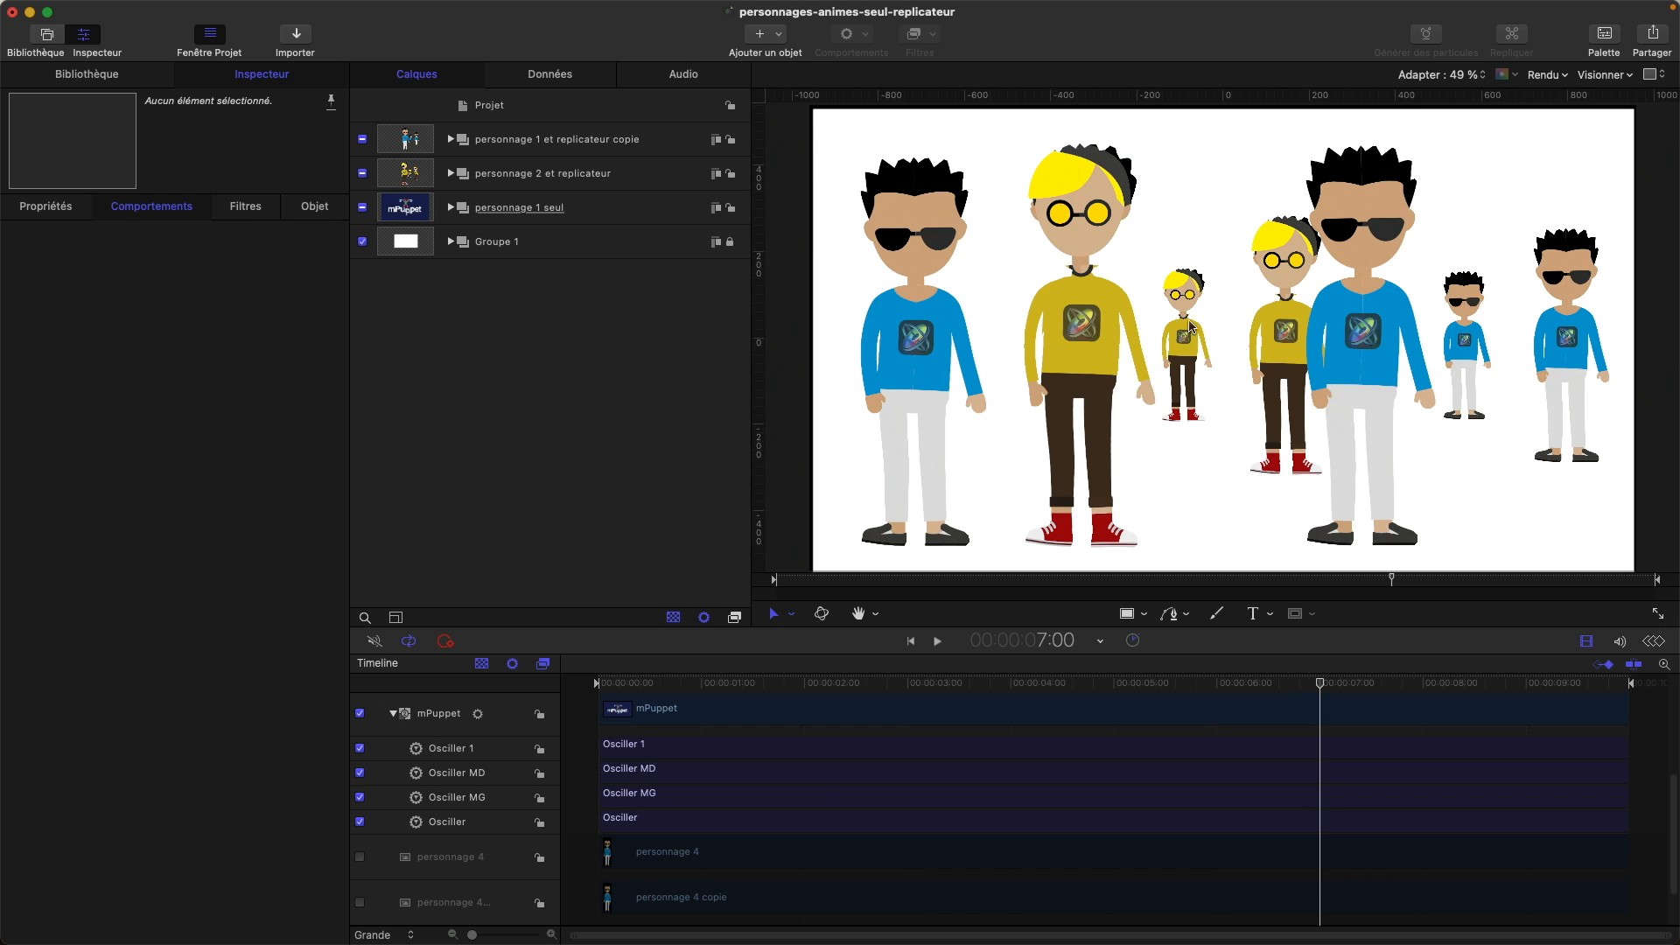
click(363, 173)
click(362, 173)
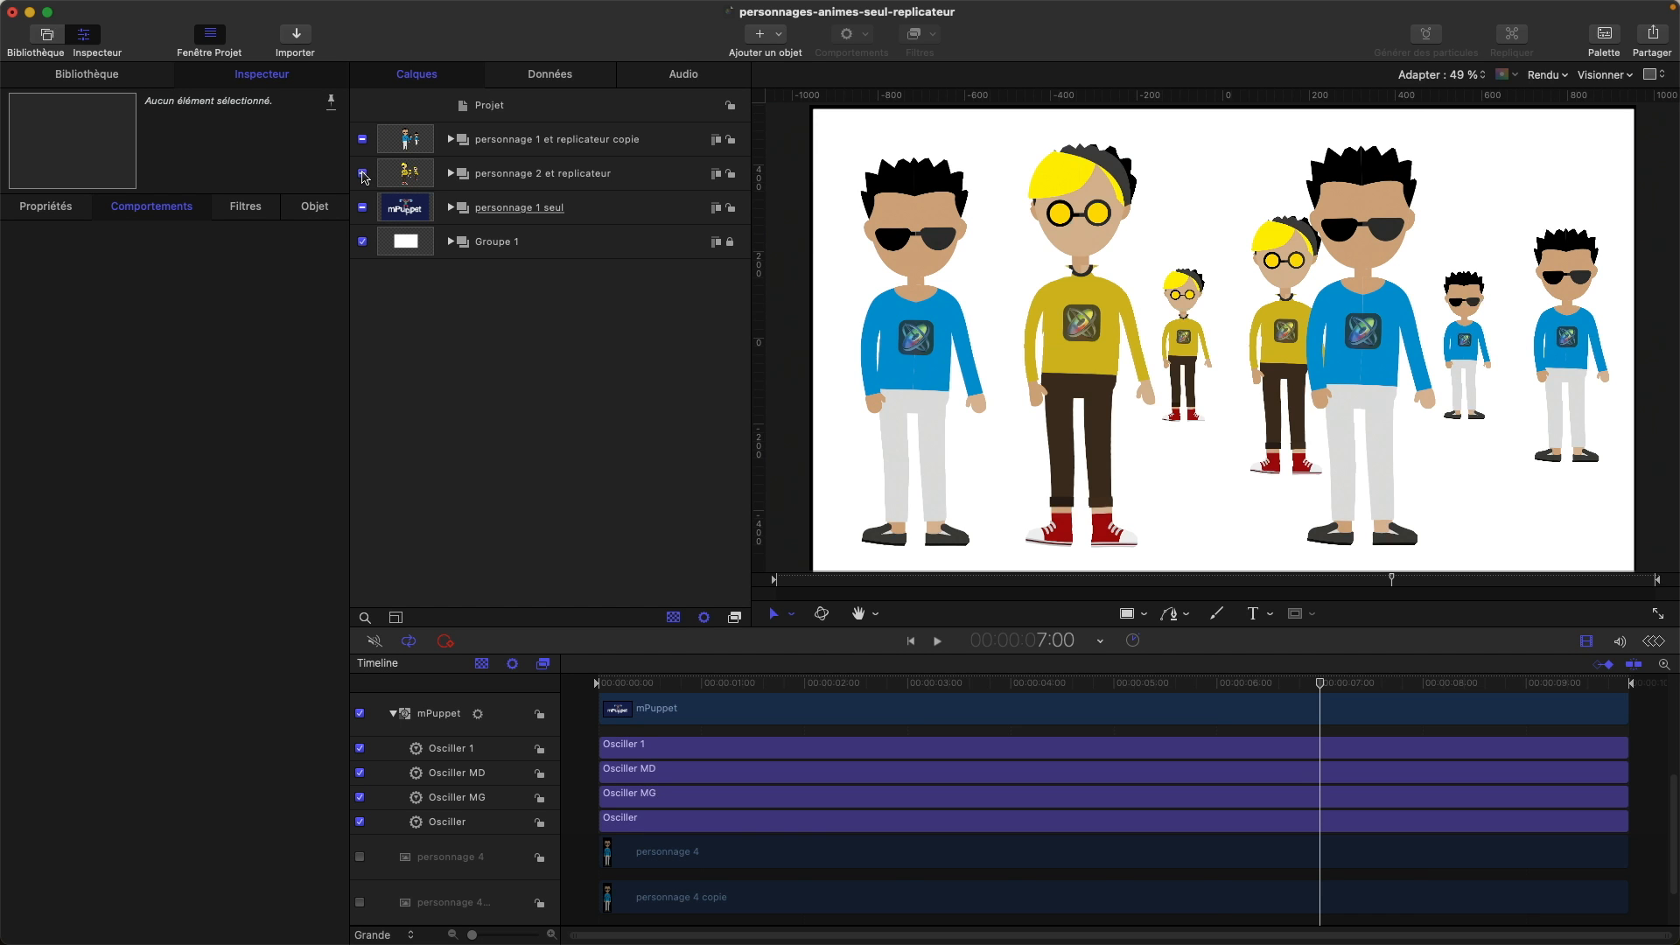
Examine the replicator, its cell and the source mPuppet copie in the group personnage 2 et replicateur, and preview the animation.
click(451, 173)
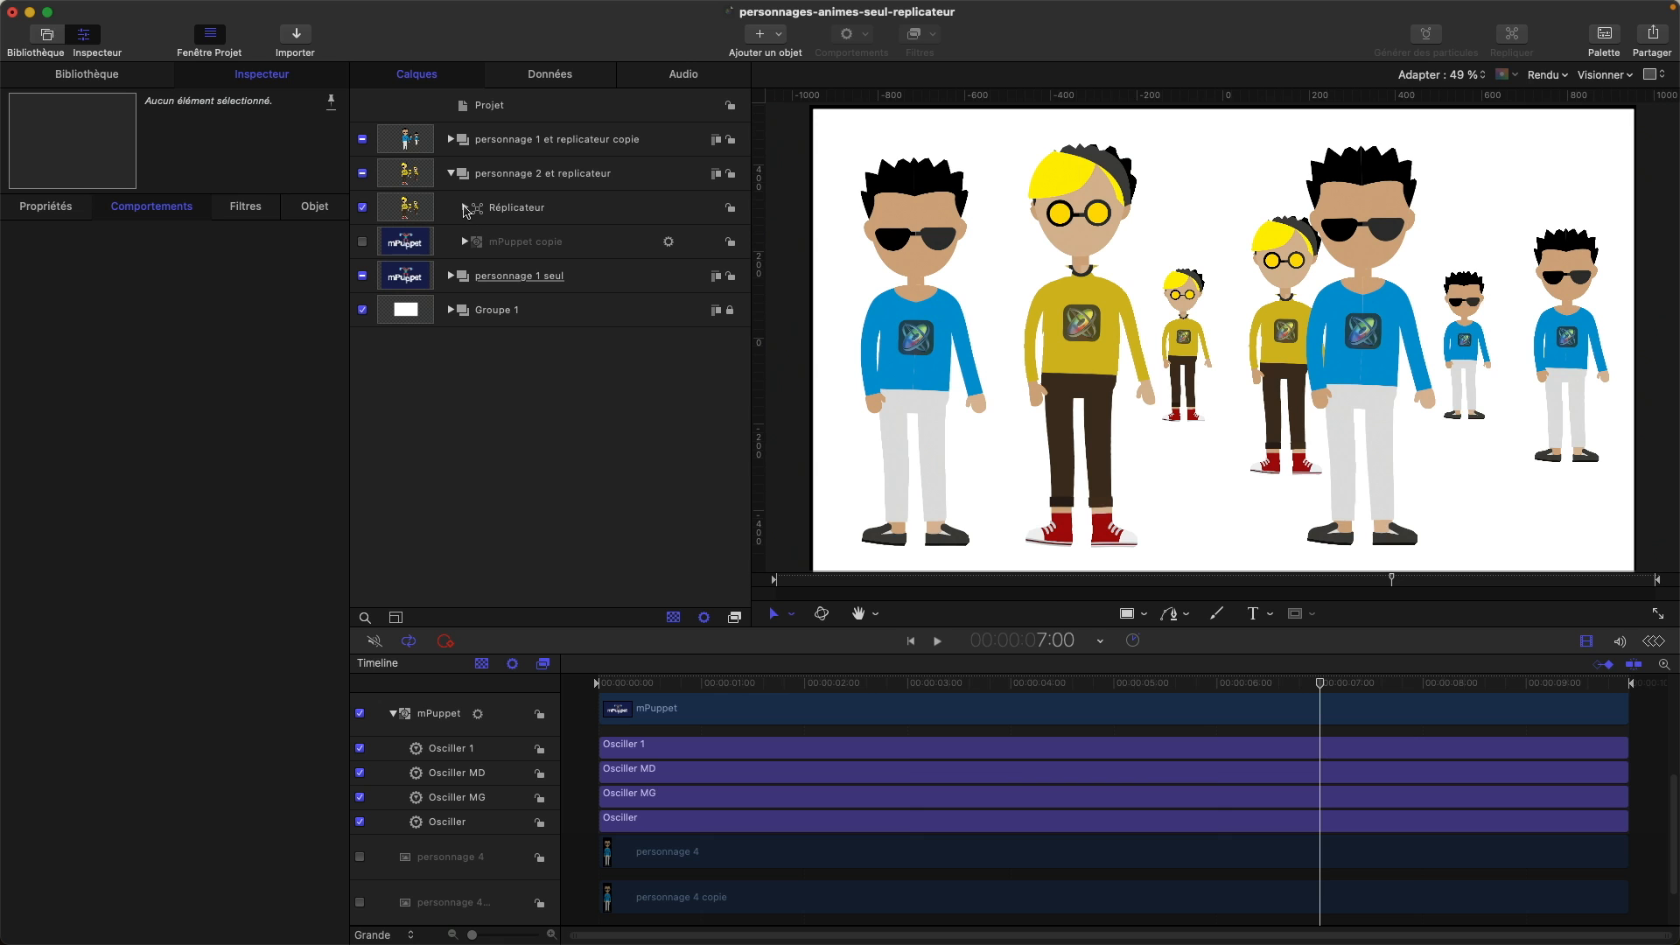
click(464, 242)
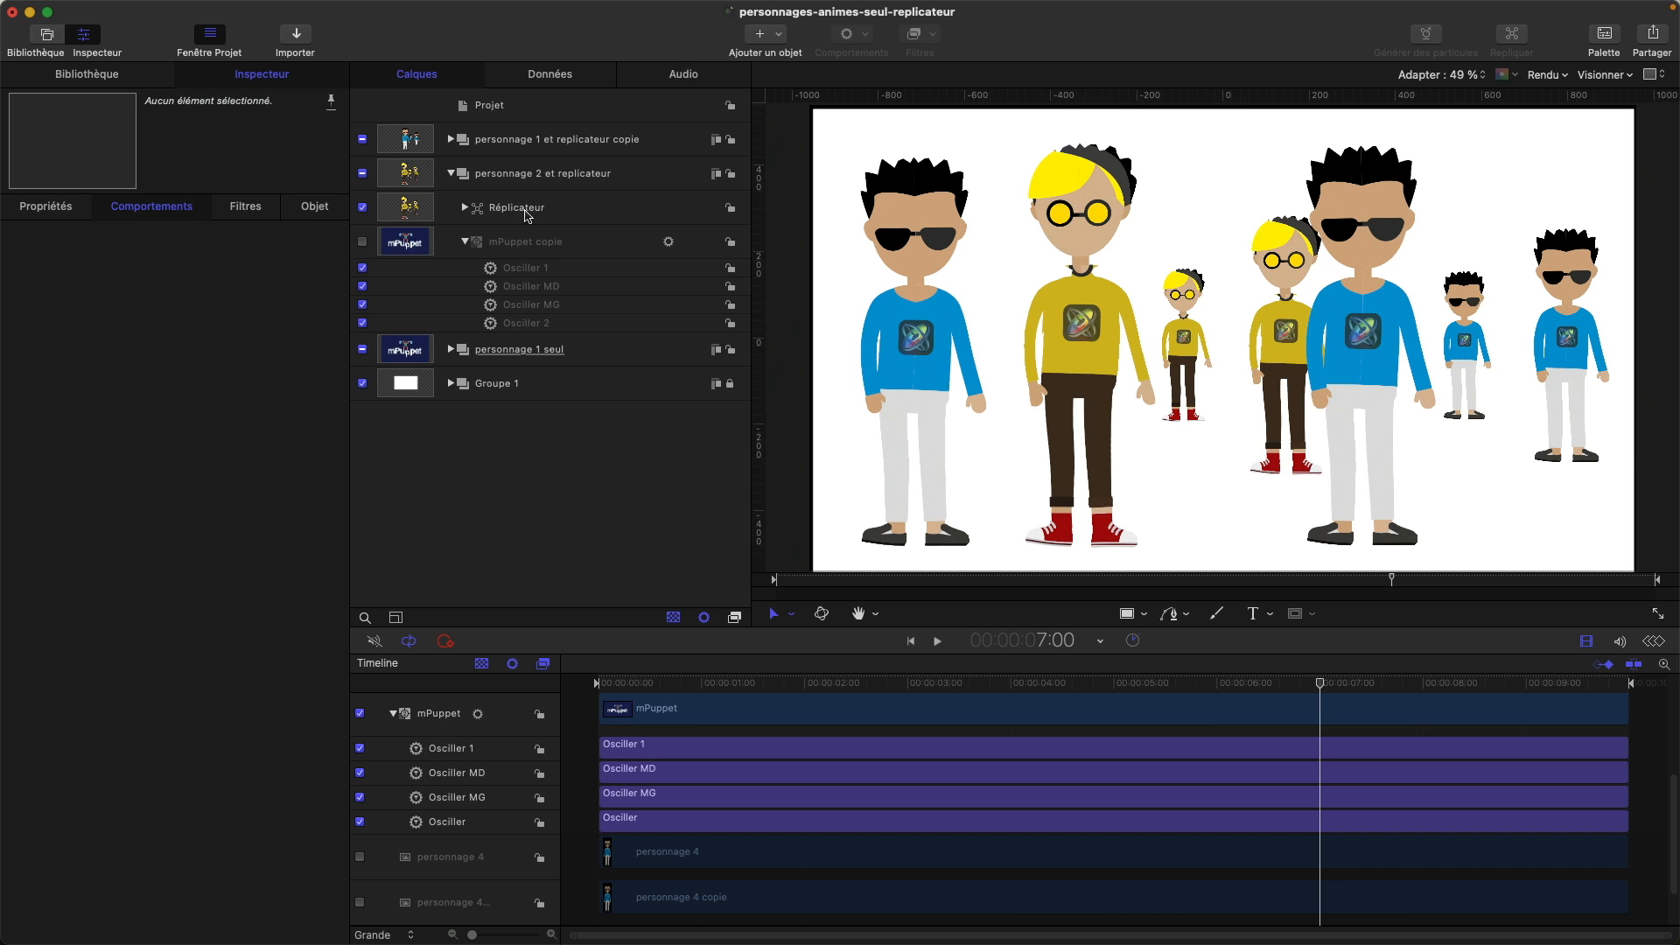
click(525, 210)
click(465, 209)
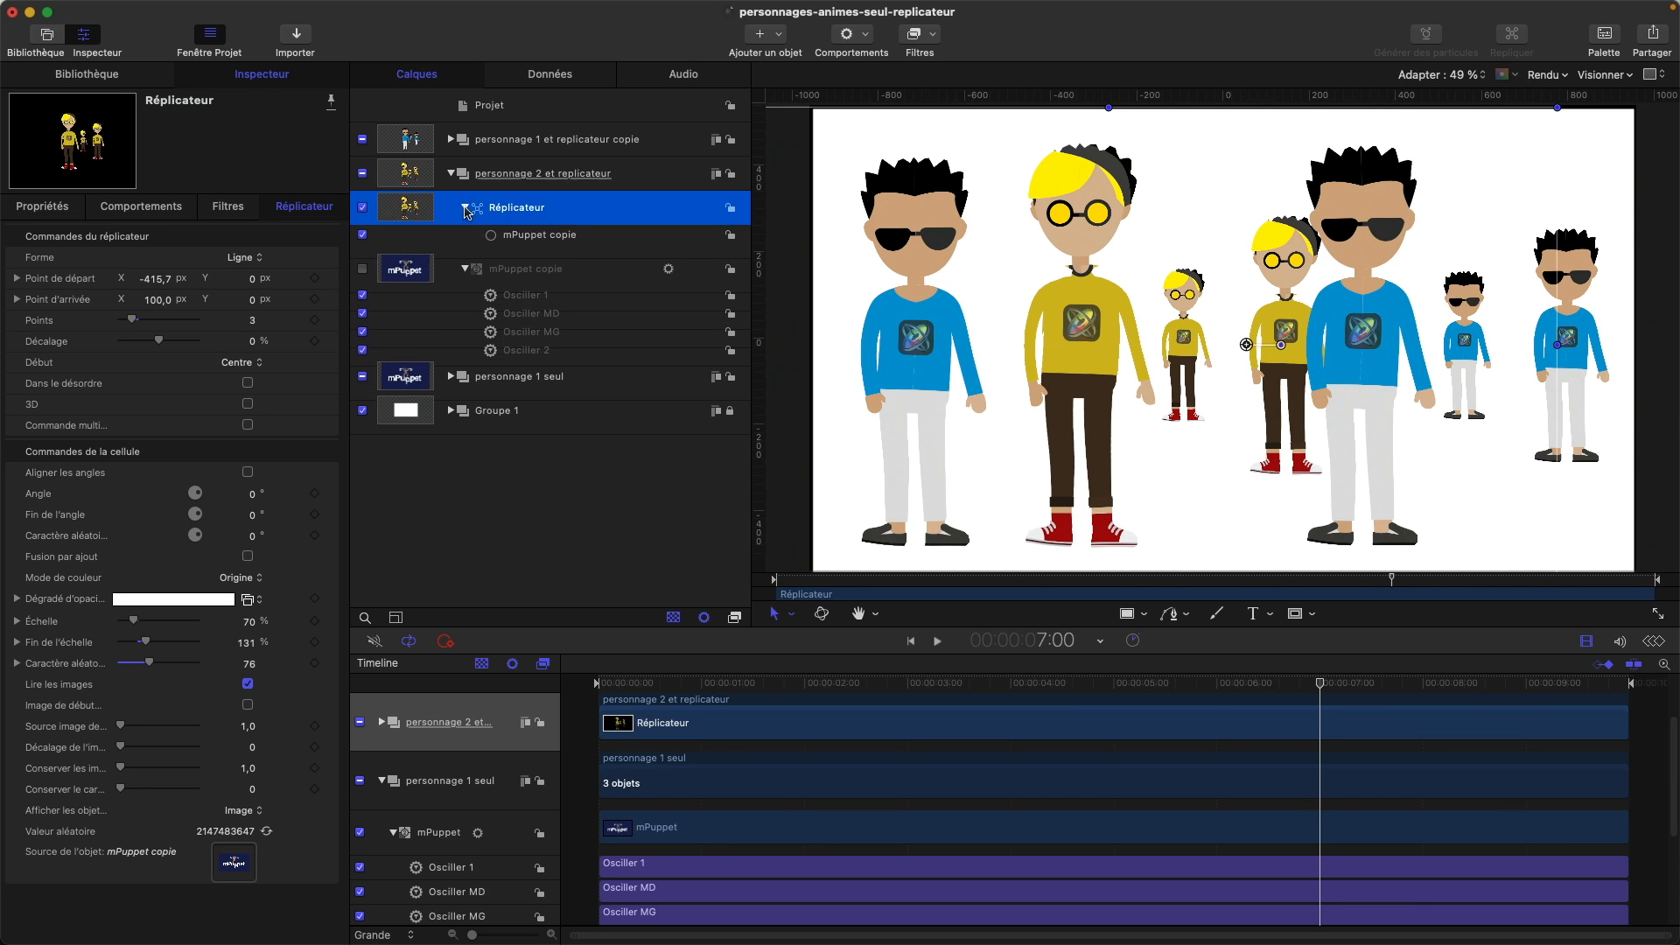
click(520, 245)
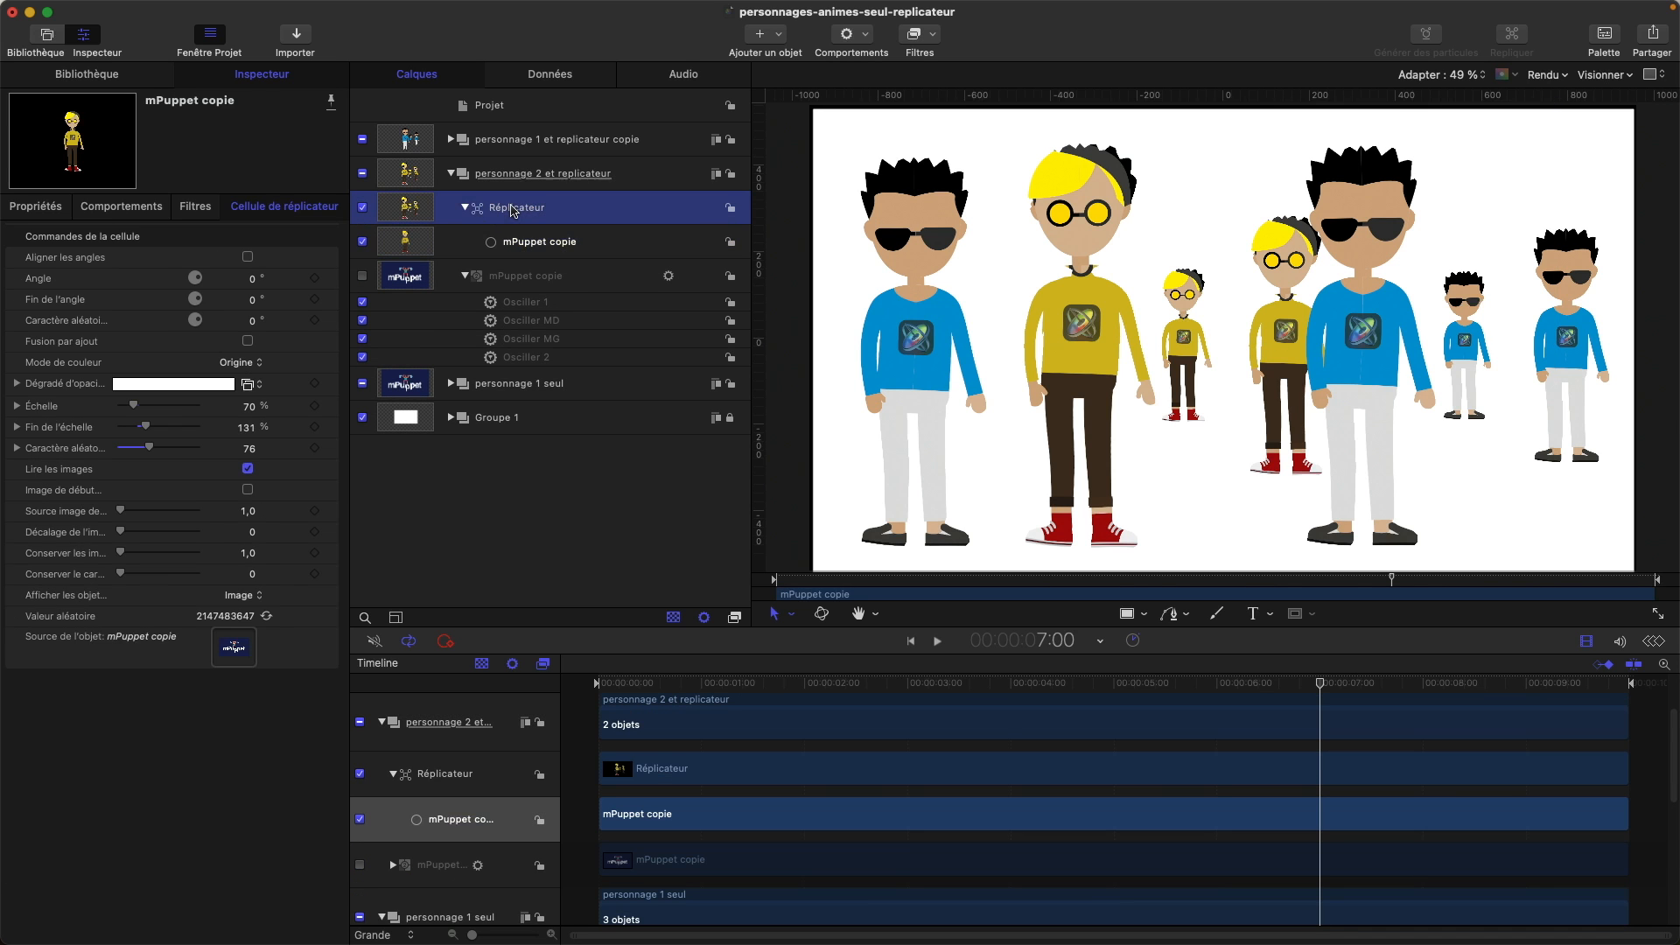
click(514, 210)
click(465, 207)
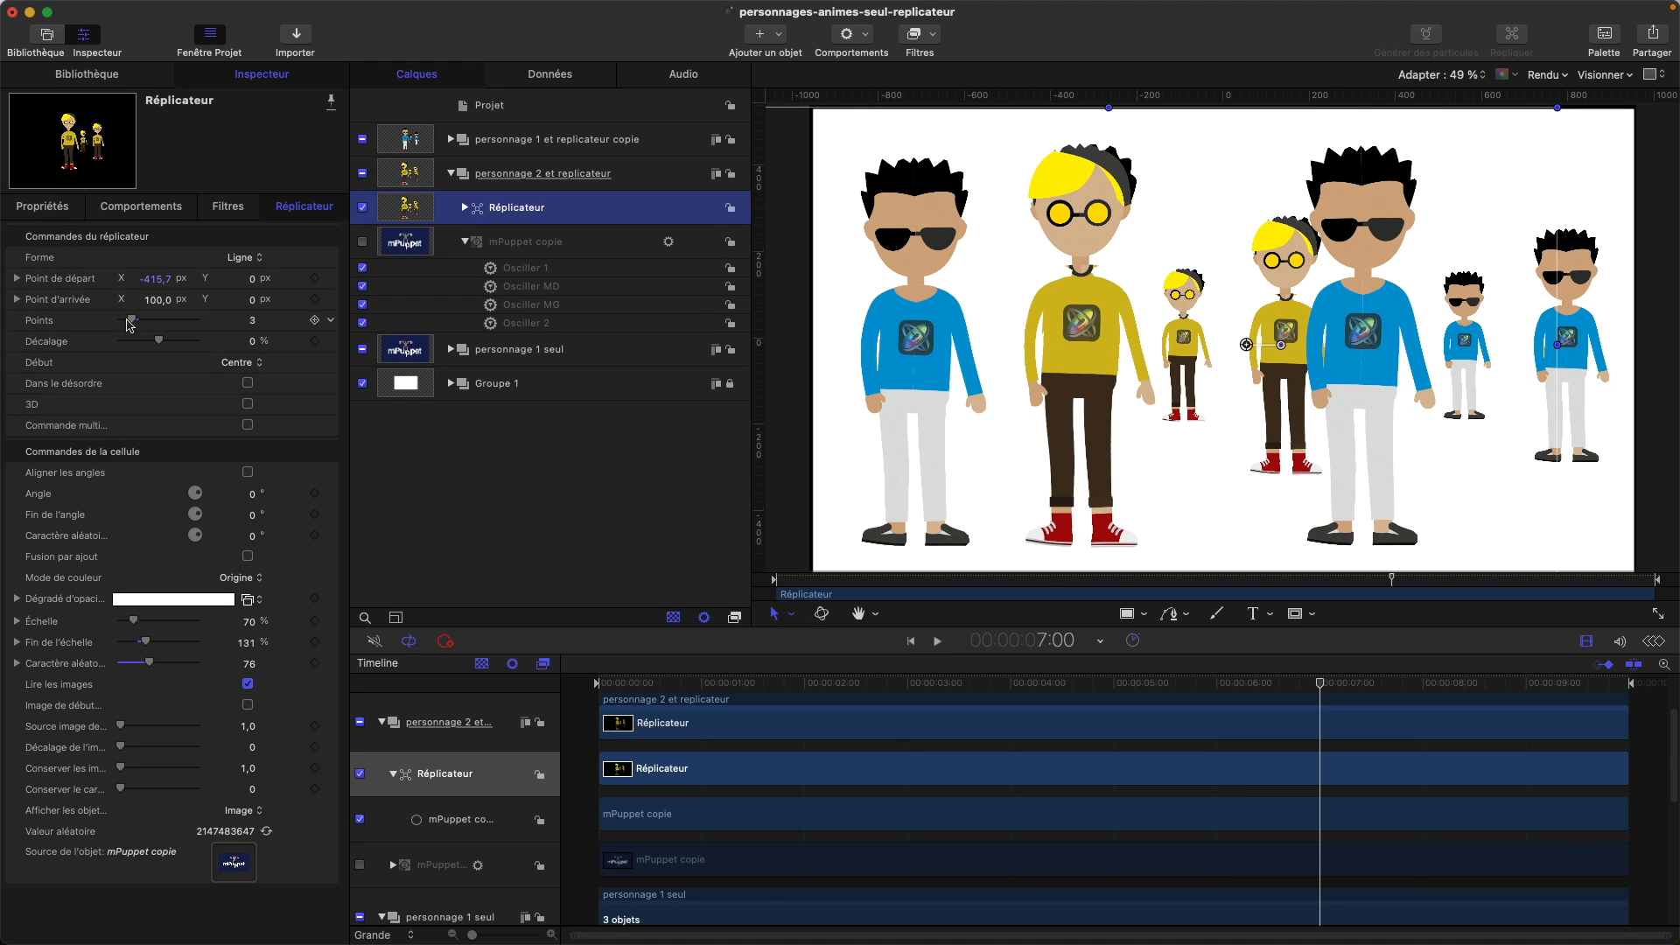
click(398, 247)
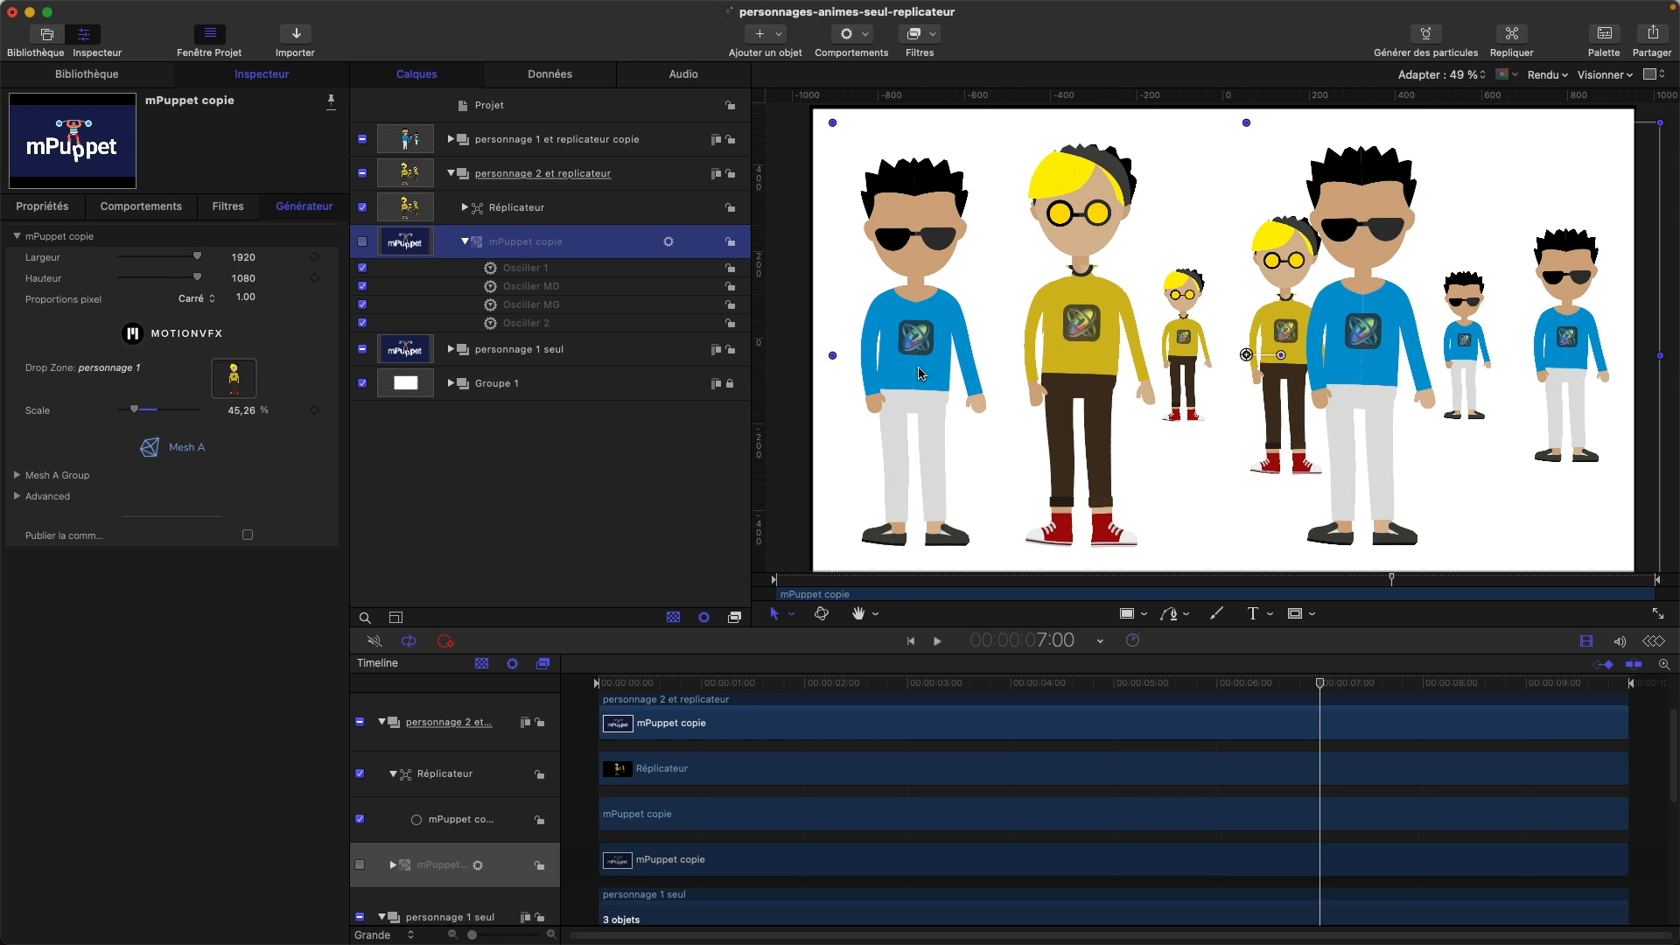
drag(1047, 683, 577, 646)
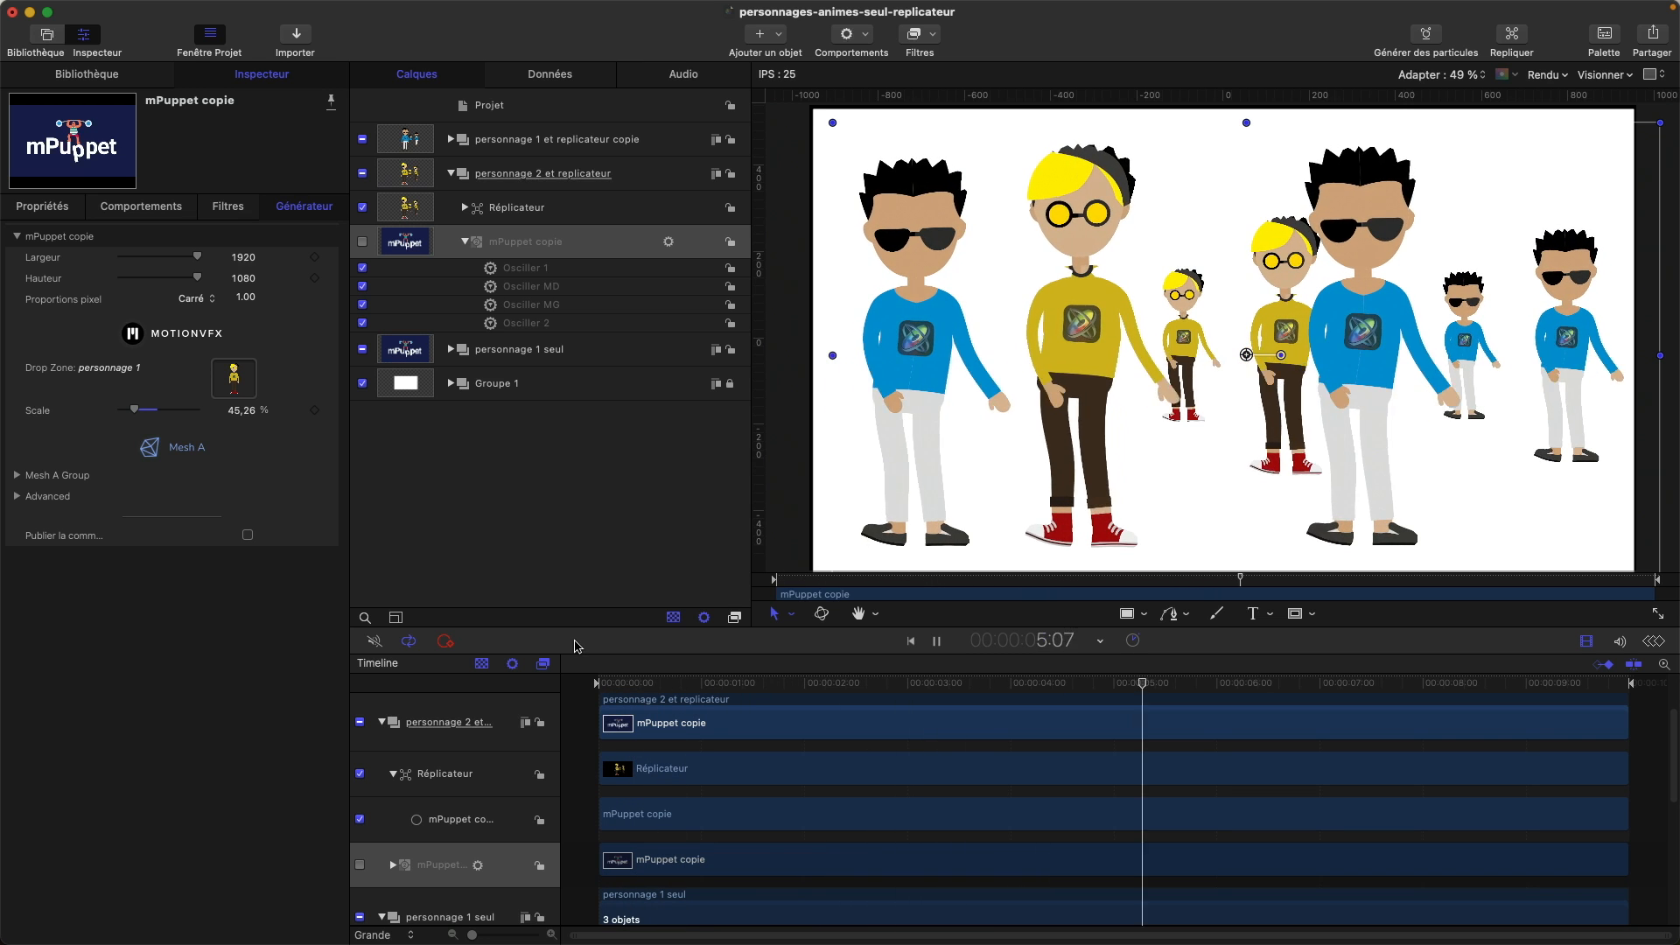
key(space)
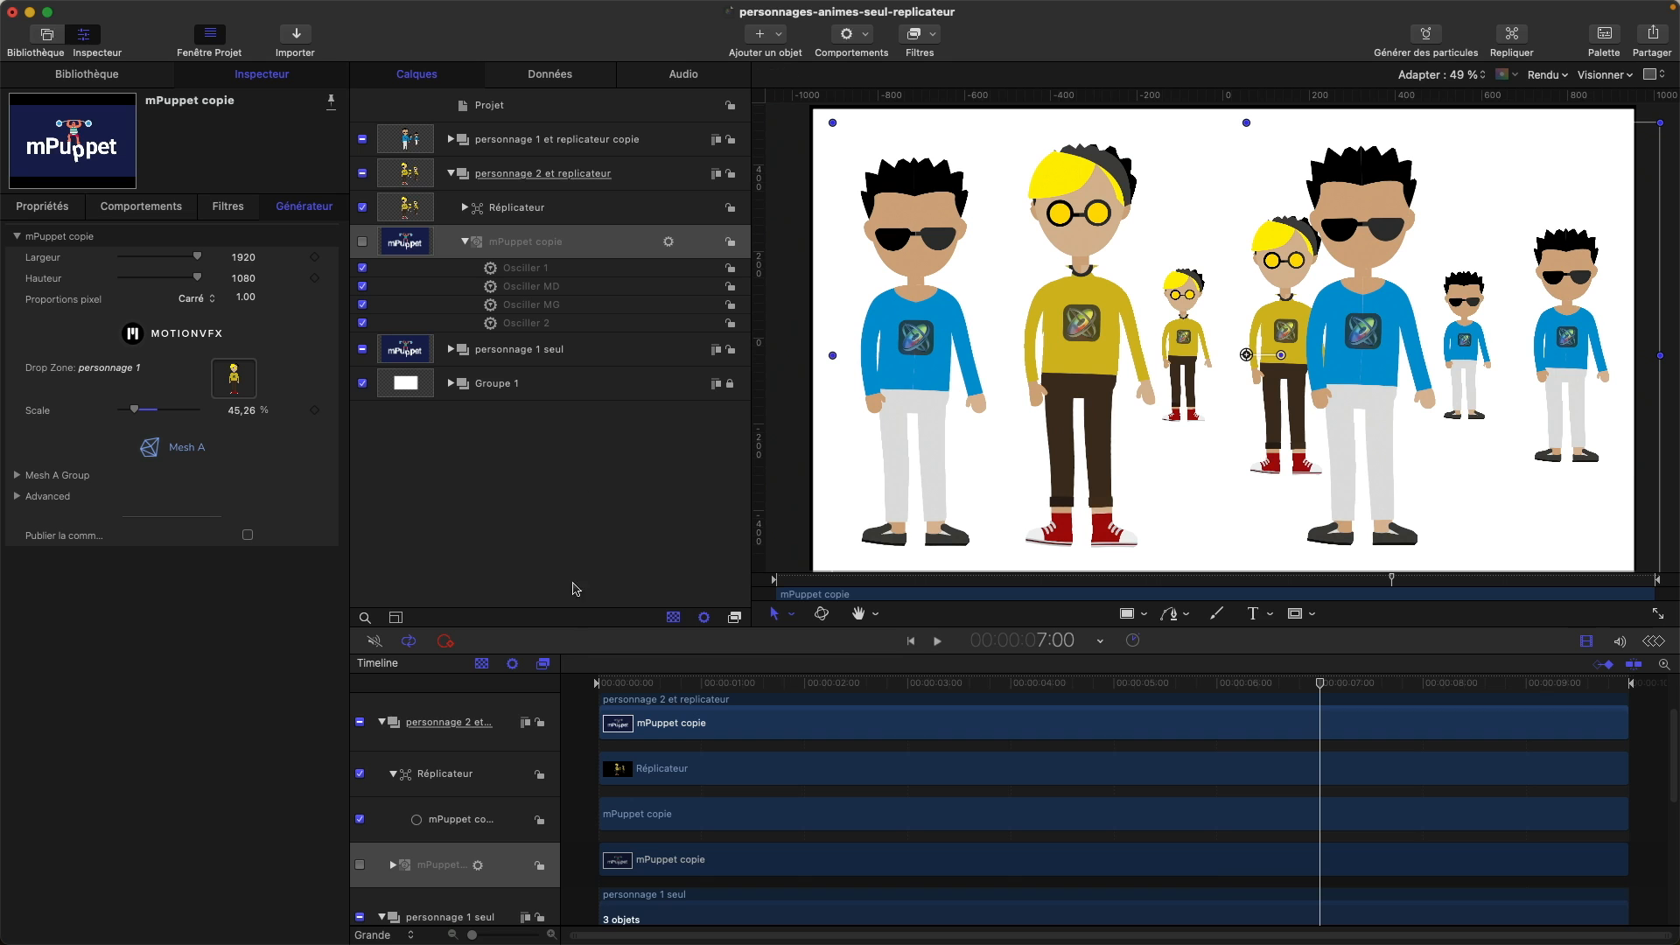
mouse_move(567, 5)
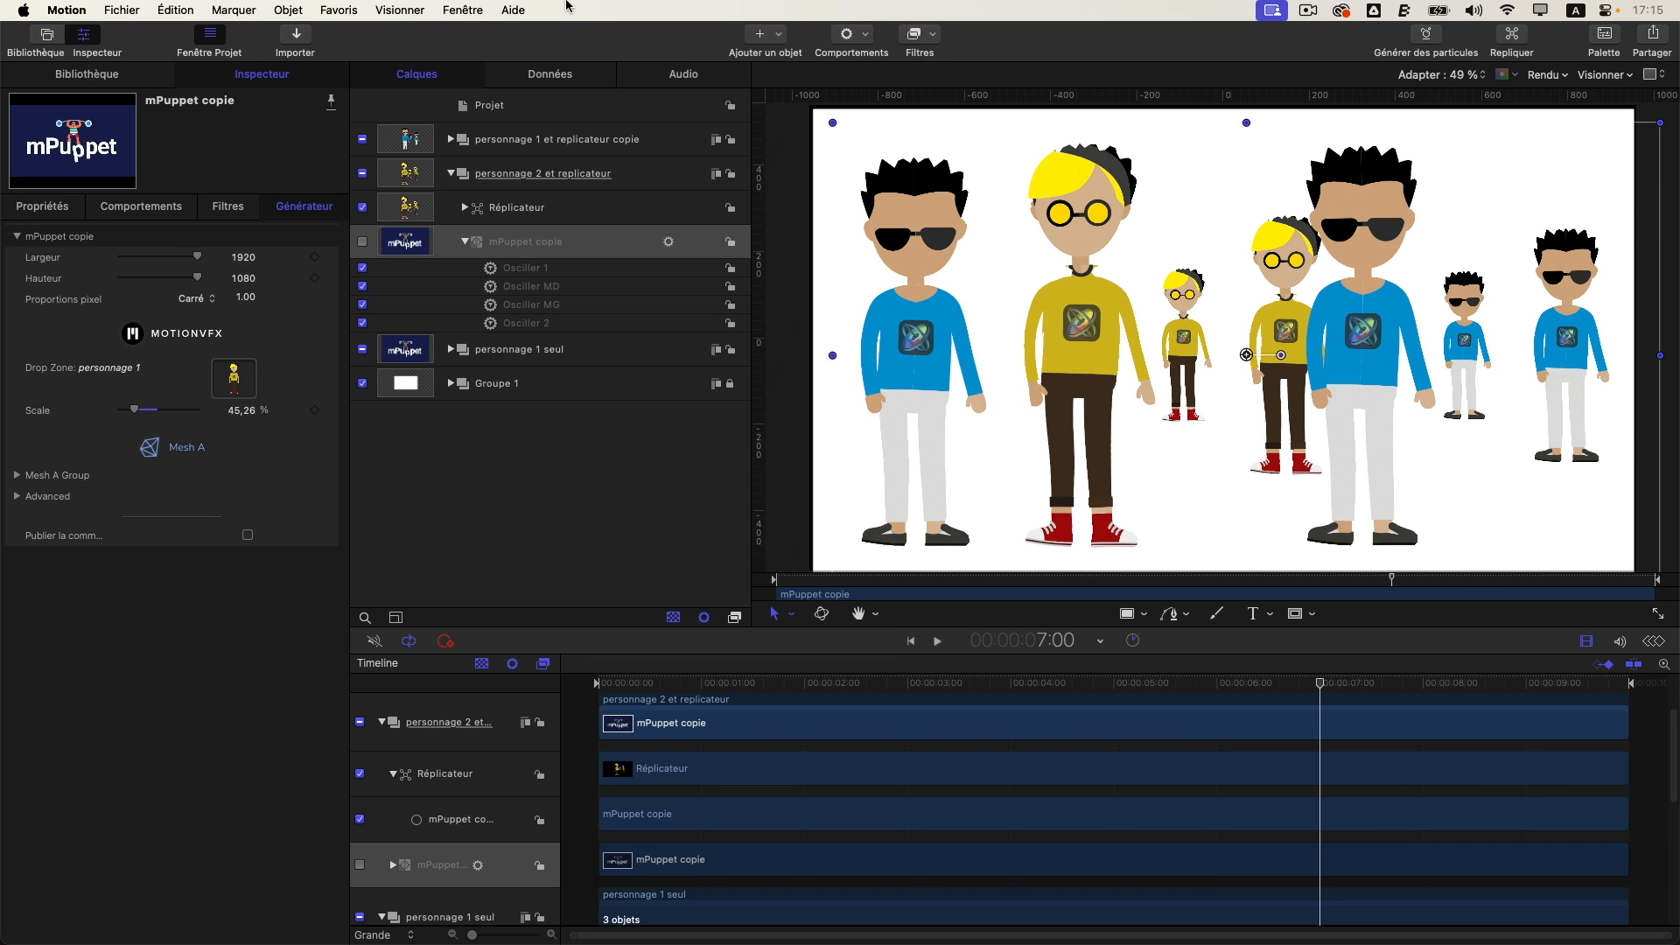
click(130, 10)
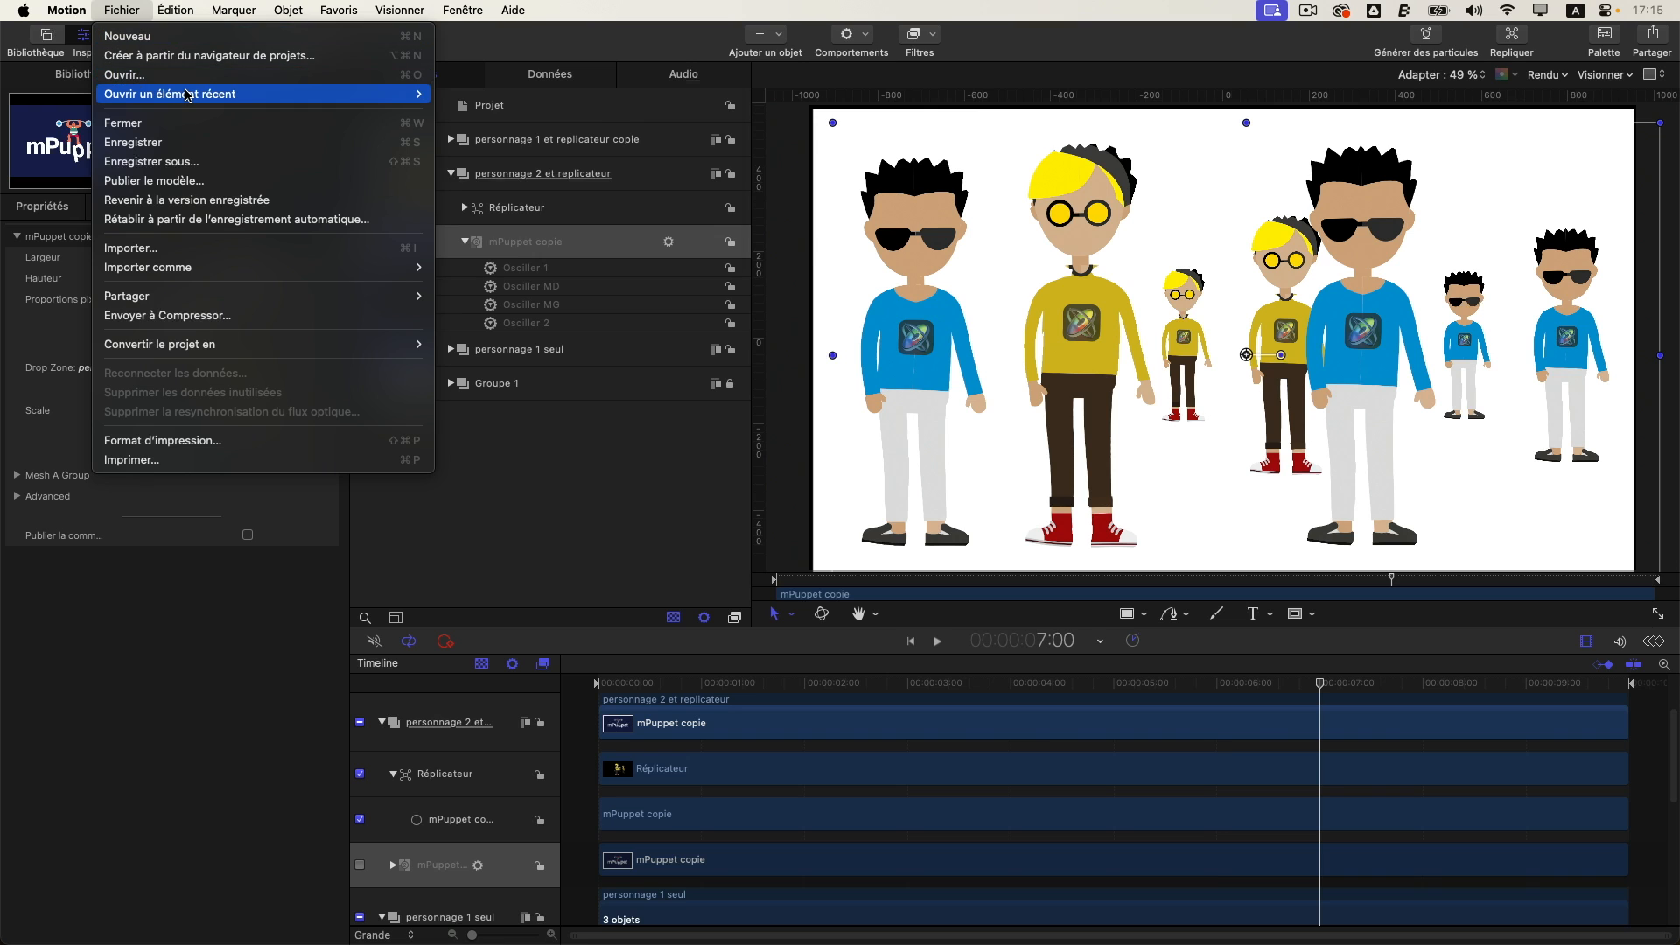
mouse_move(187, 95)
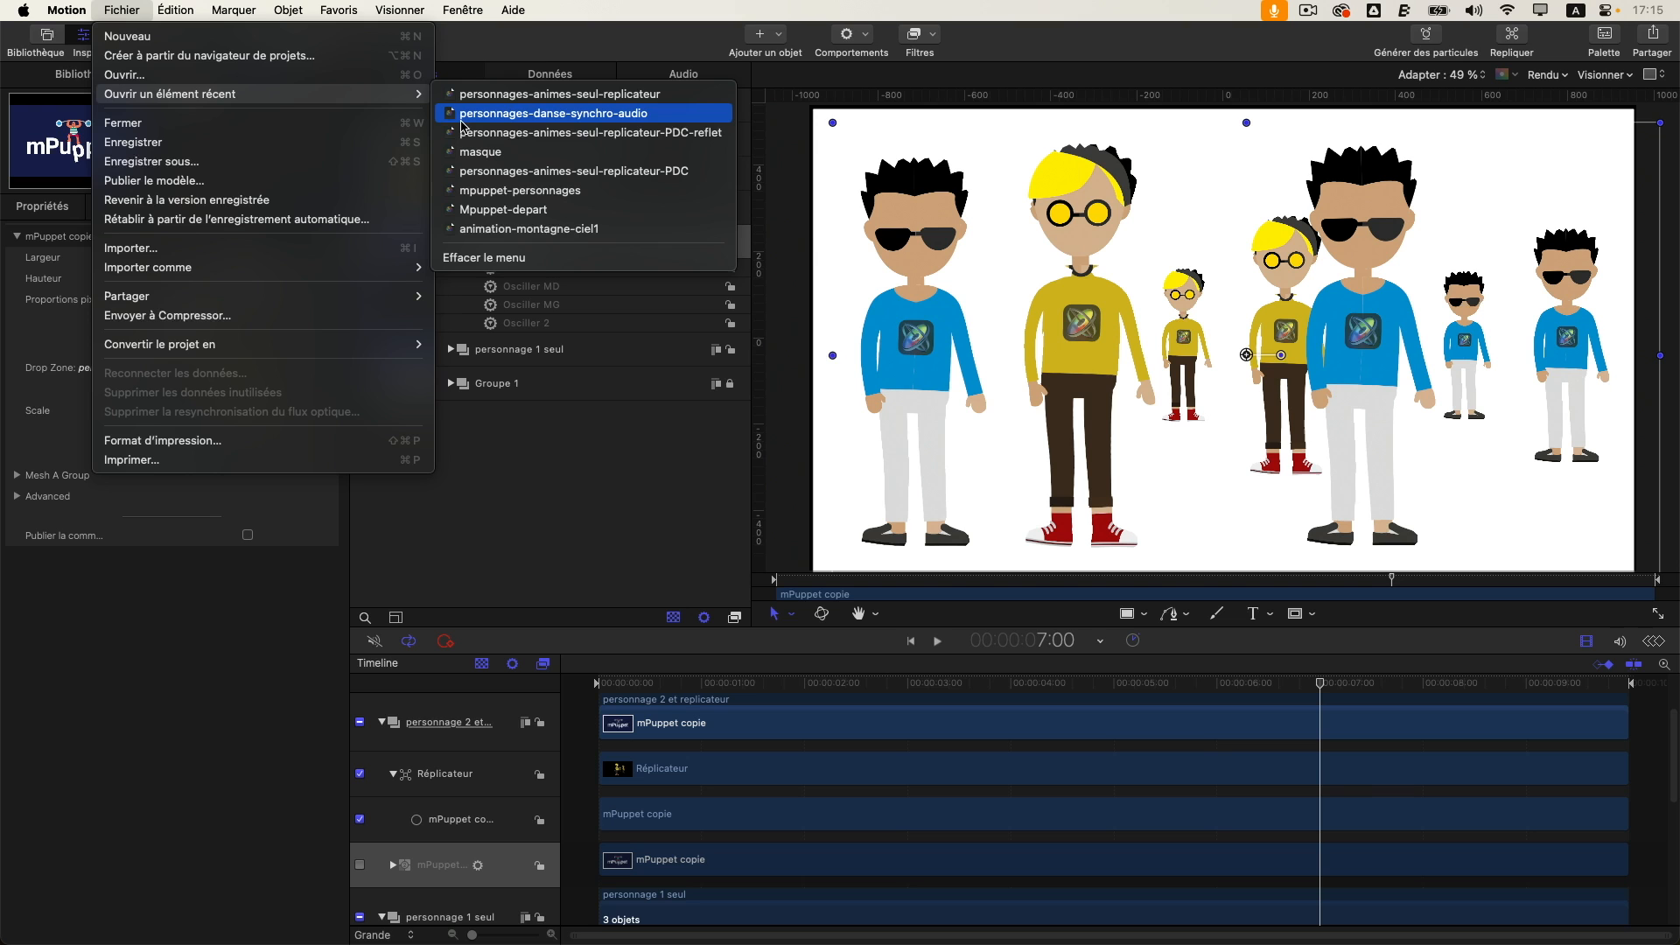
click(533, 133)
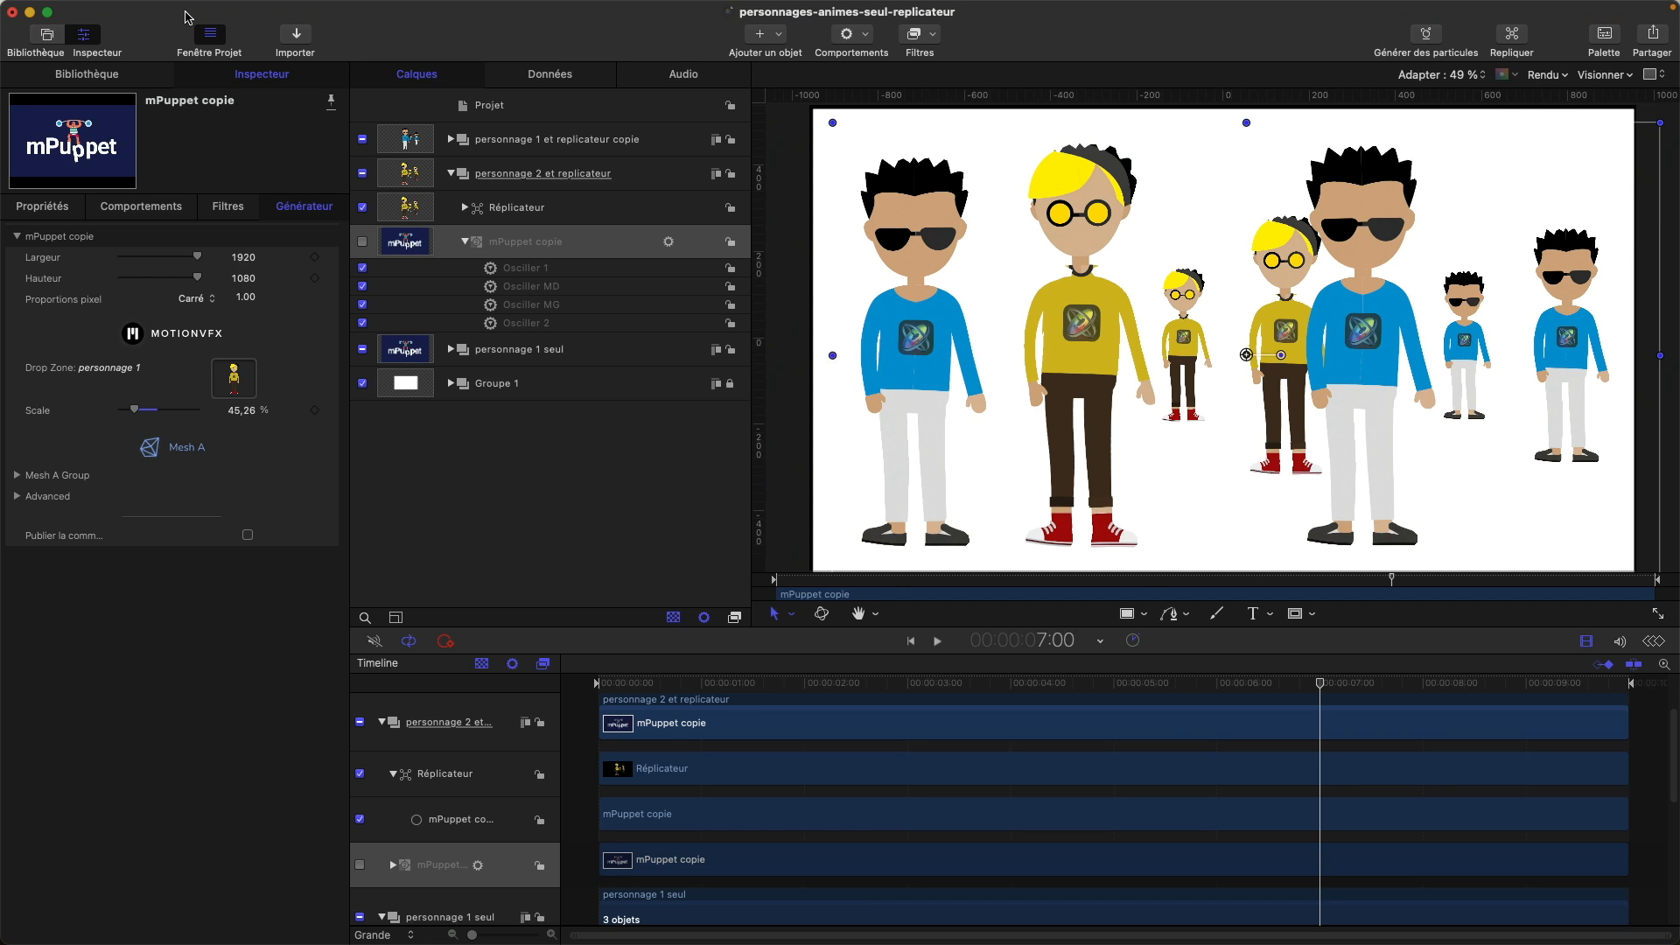
Open the project personnages-animes-seul-replicateur-PDC-reflet from the mpuppet projets folder, widening the file browser to read the full names.
click(130, 10)
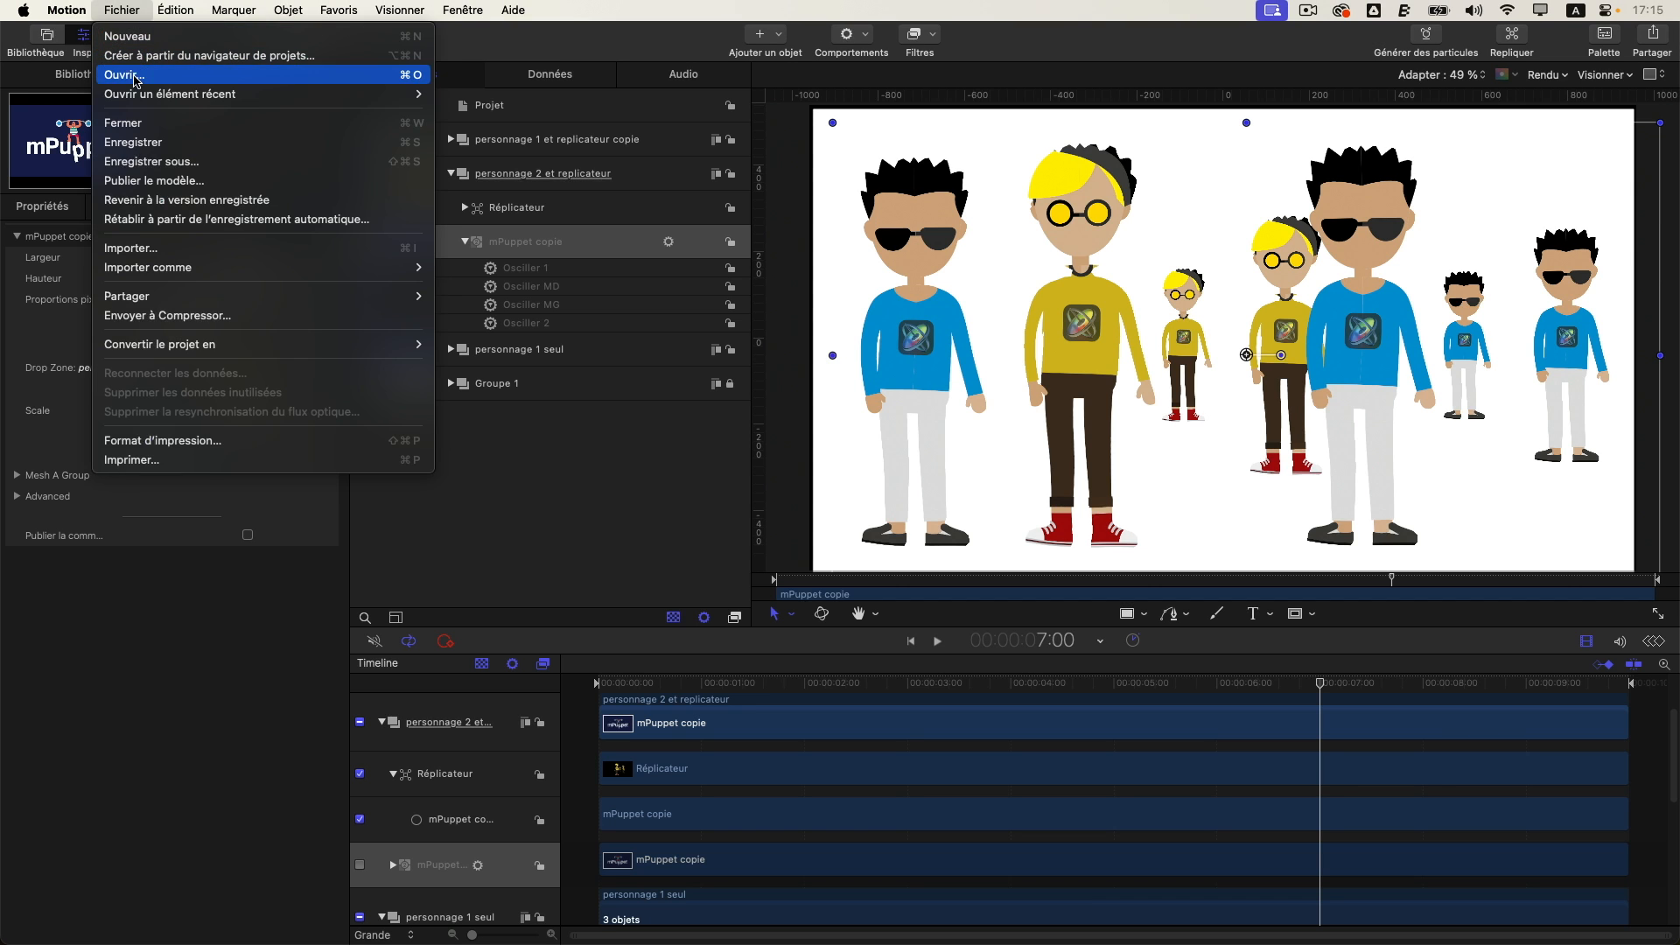
click(135, 79)
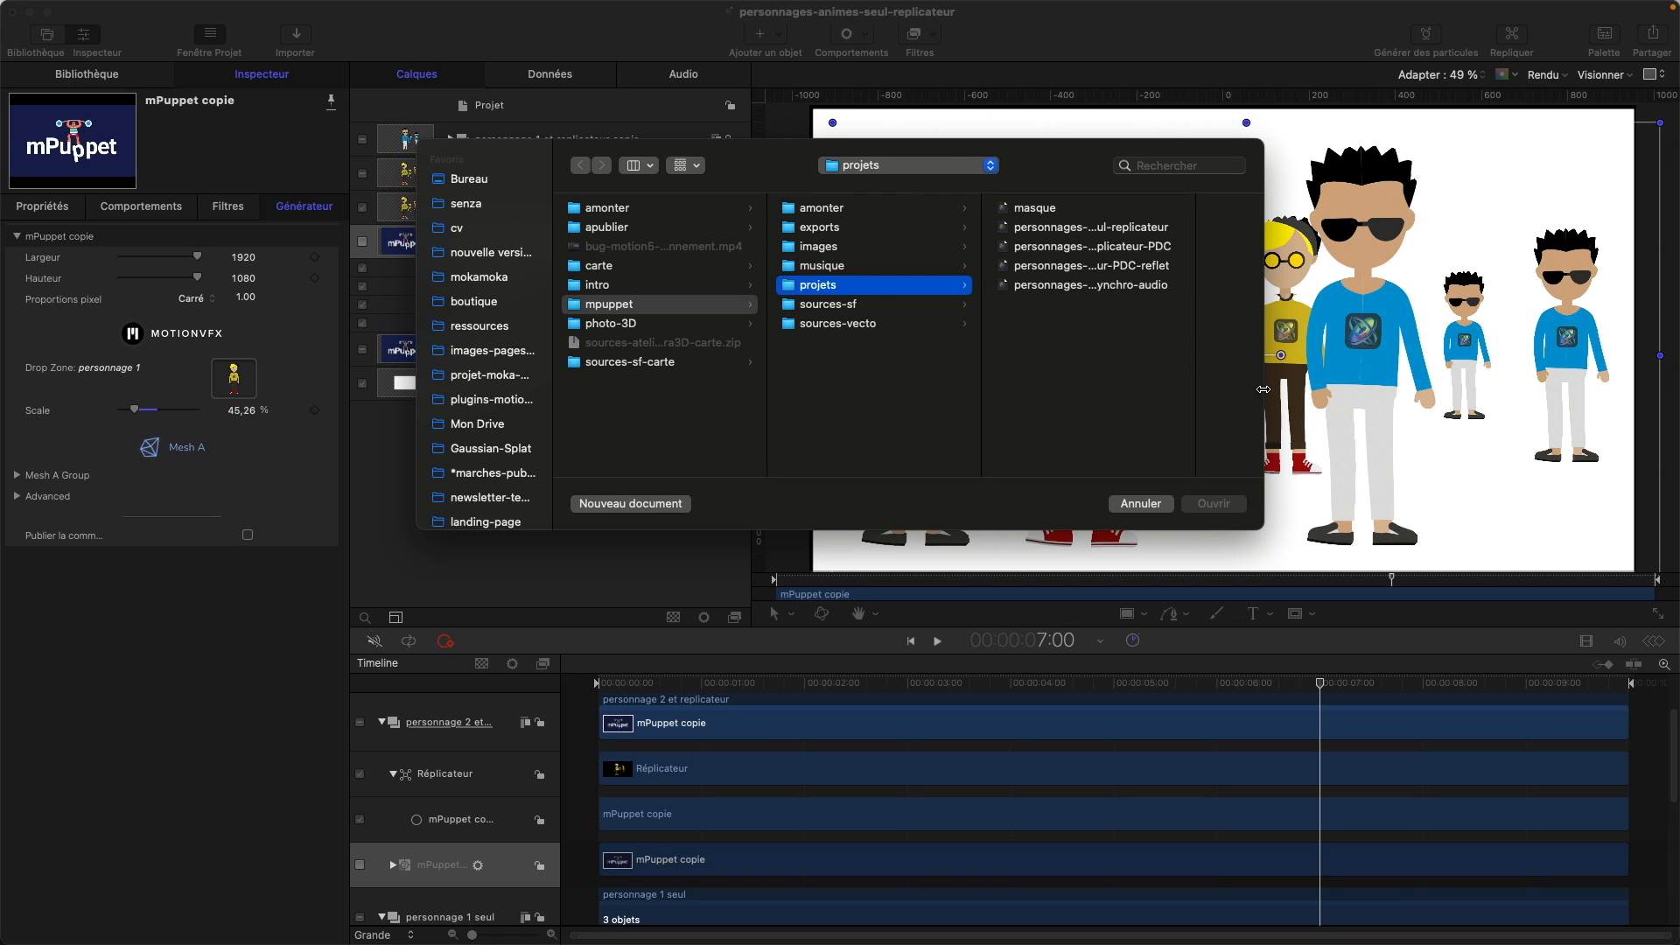
drag(1263, 389, 1481, 389)
drag(1196, 367, 1310, 368)
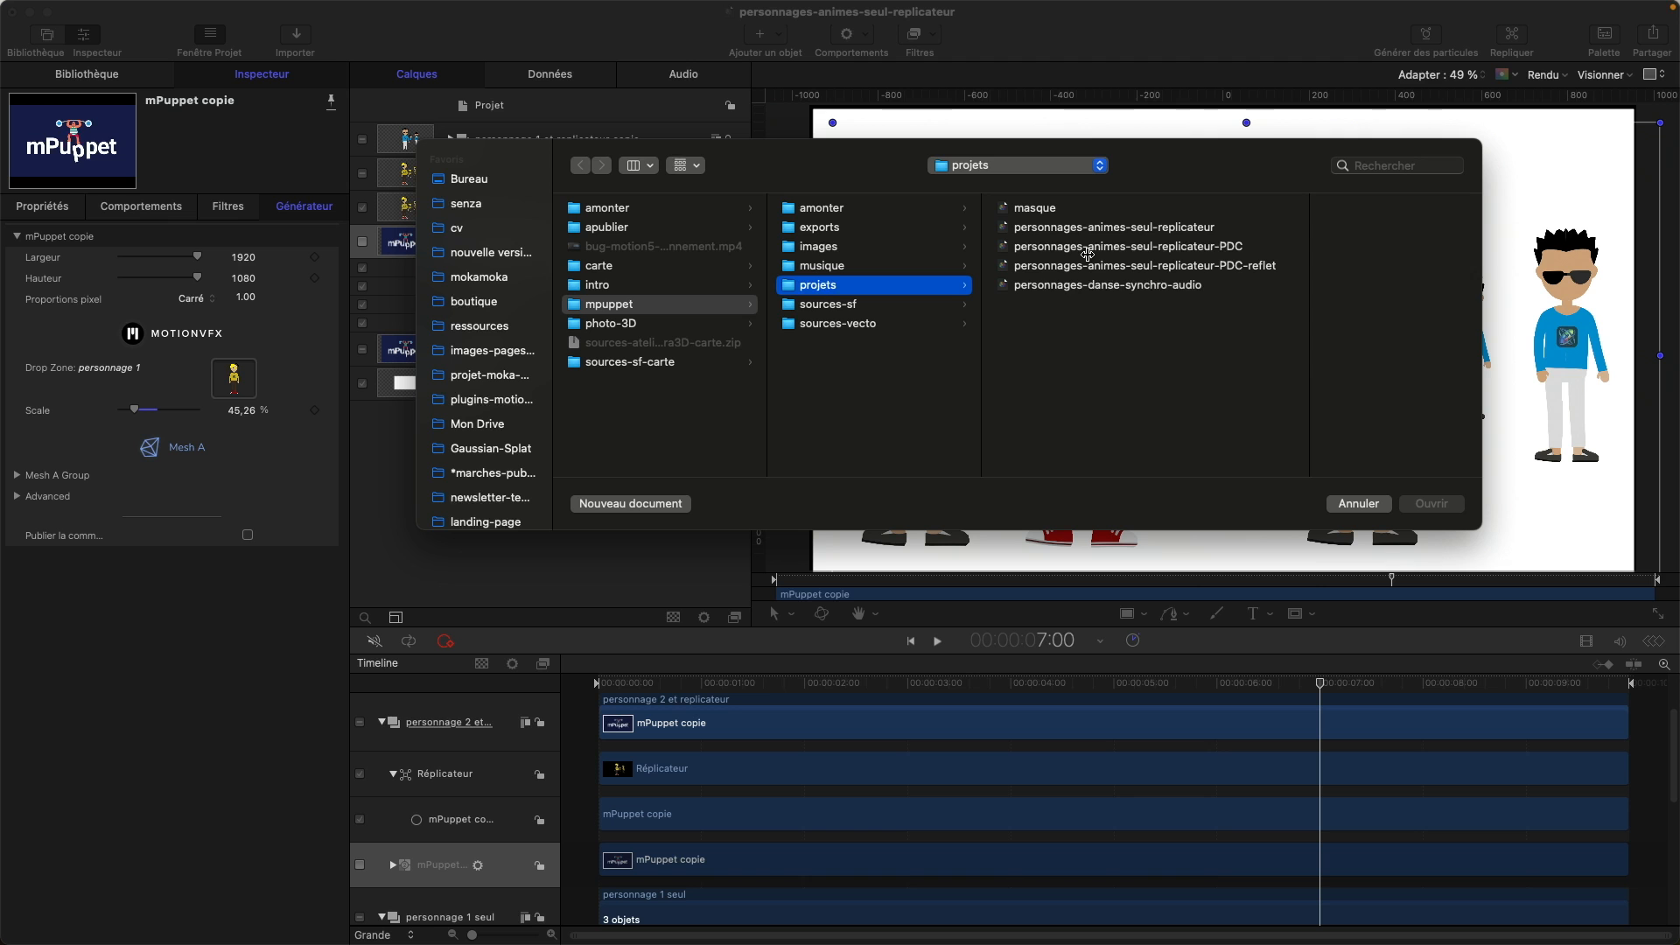
click(1118, 267)
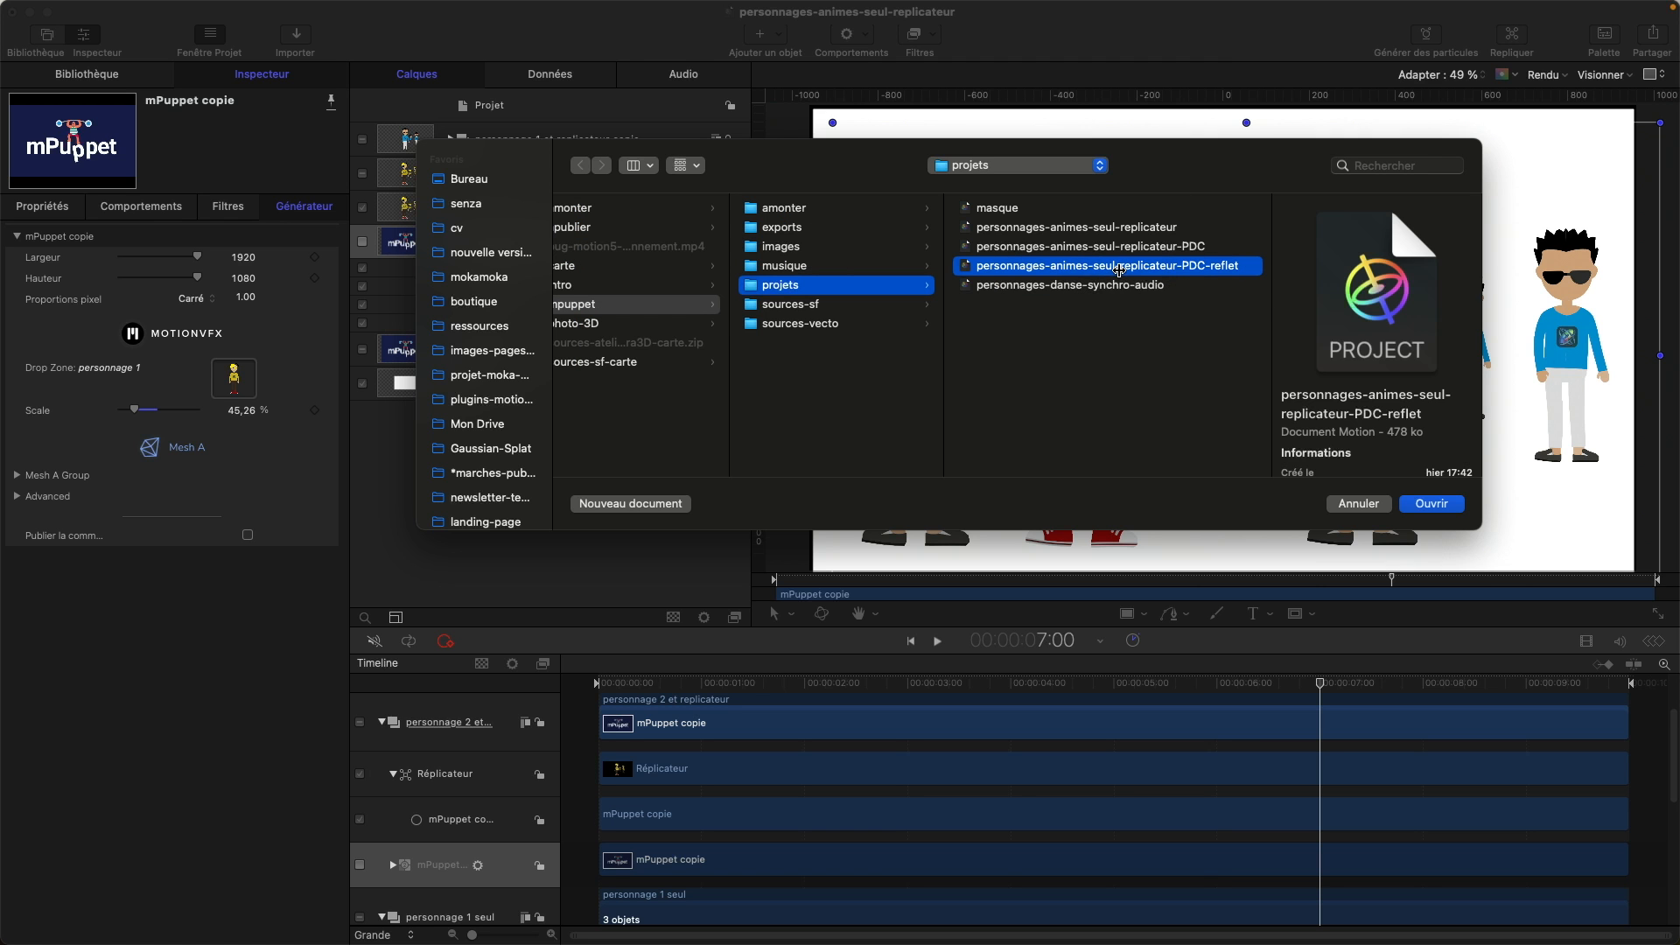
double_click(1082, 268)
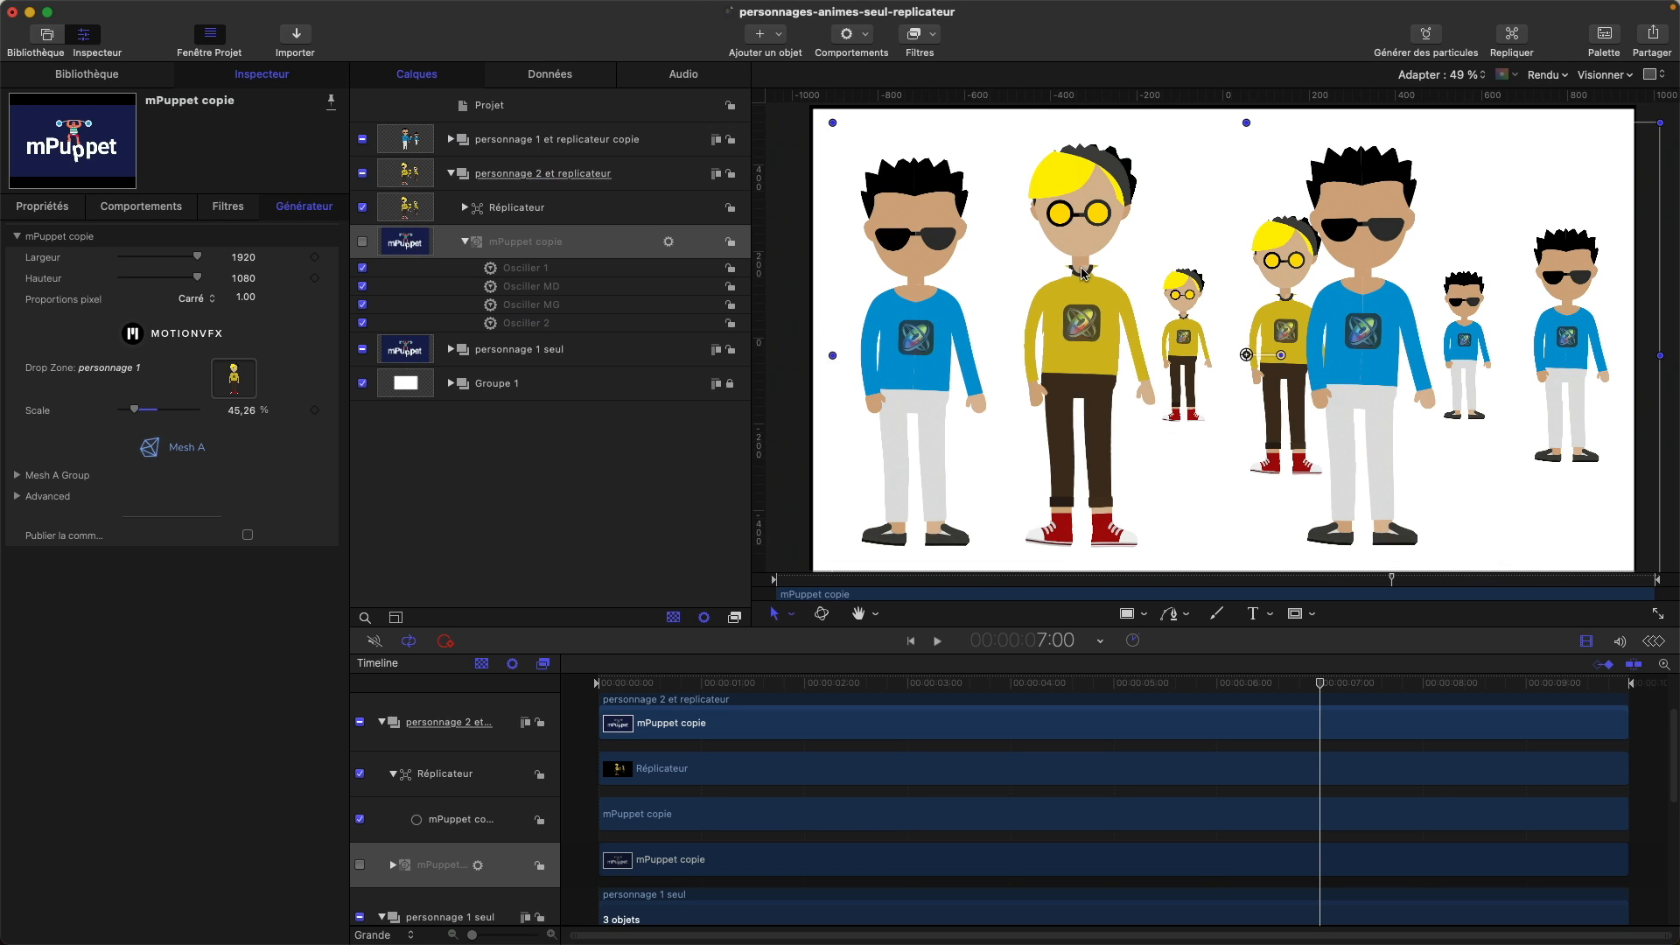
Scrub through the reflection project's animation and play it from the start.
drag(776, 684, 858, 675)
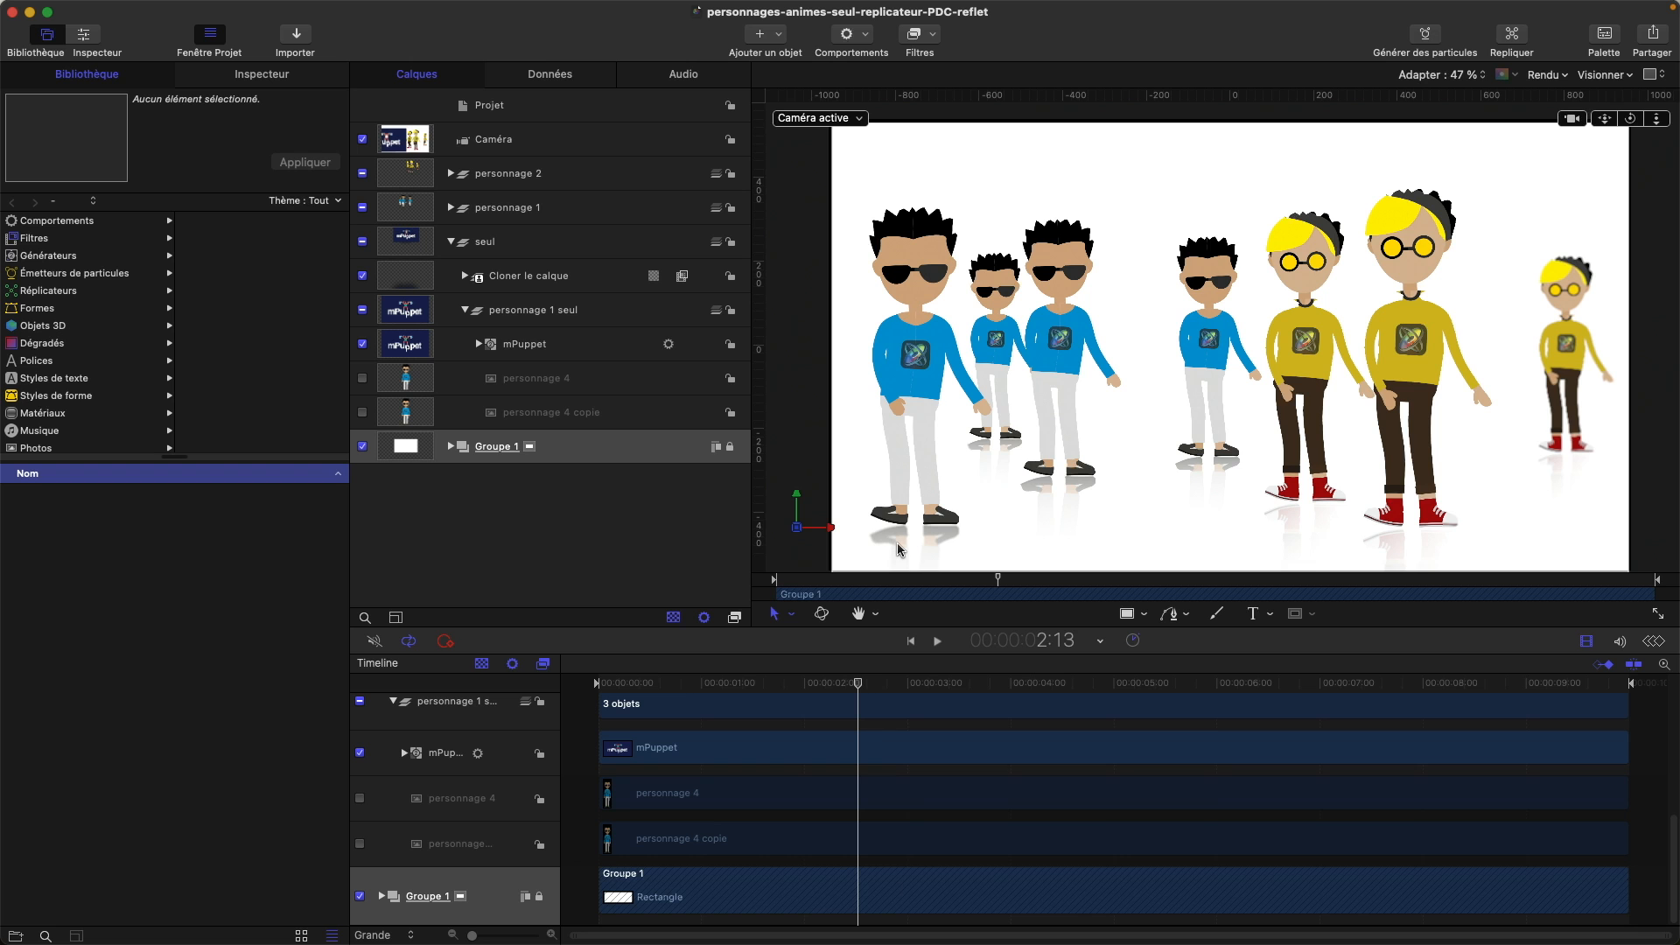
drag(860, 684, 570, 678)
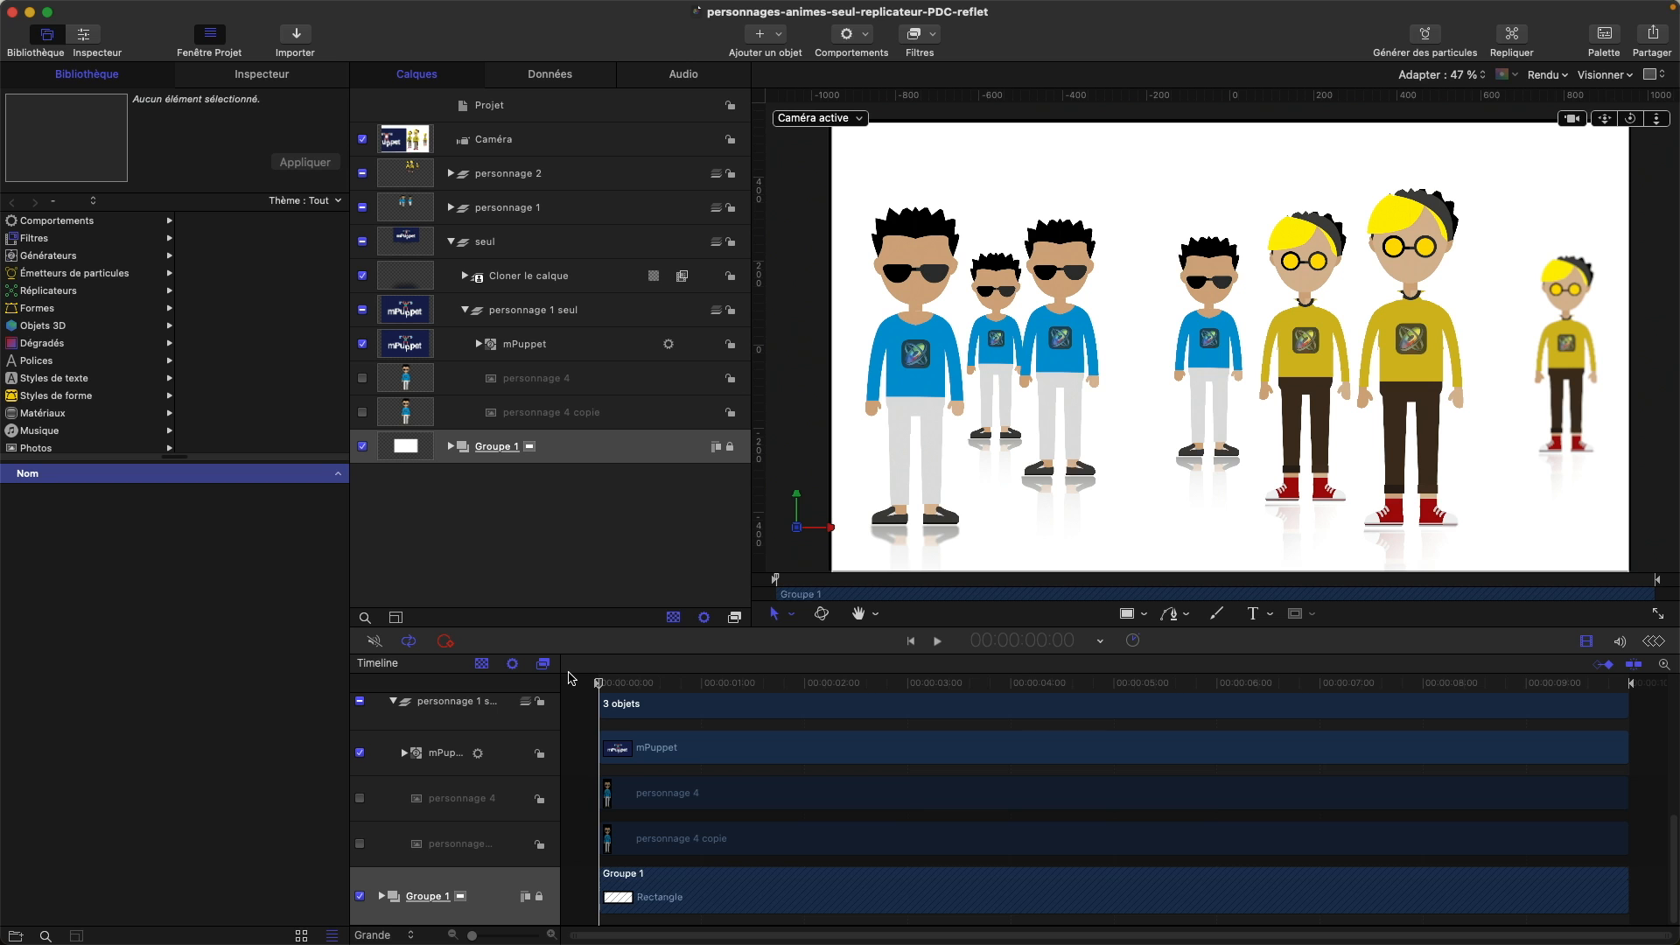
key(space)
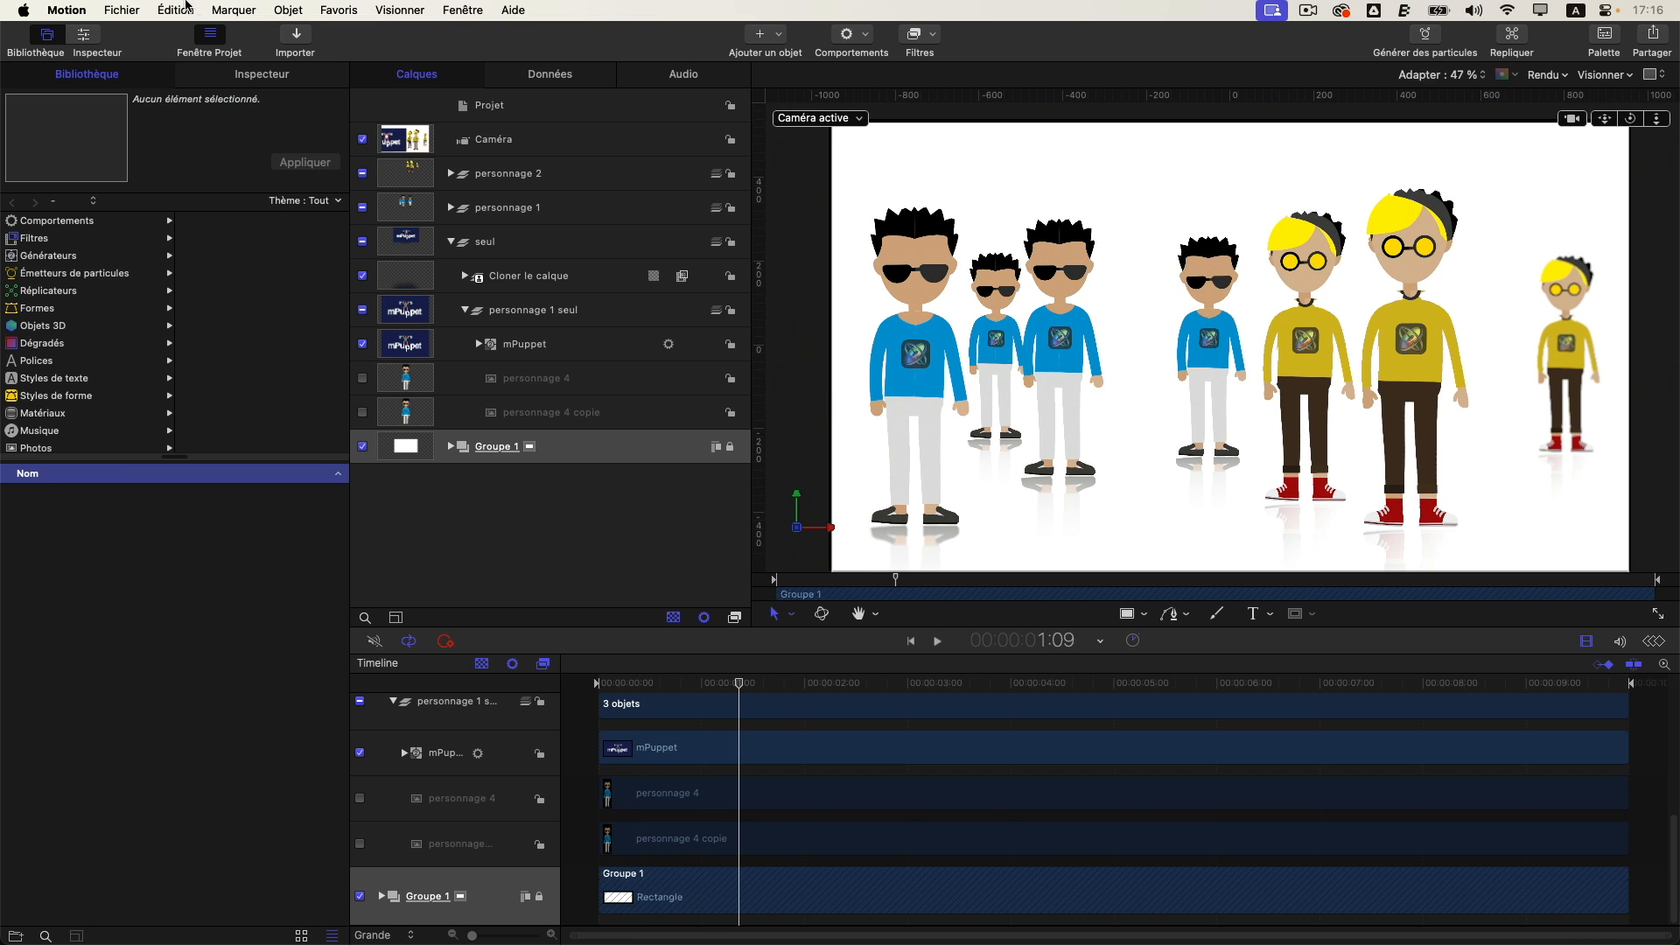
click(120, 10)
click(124, 74)
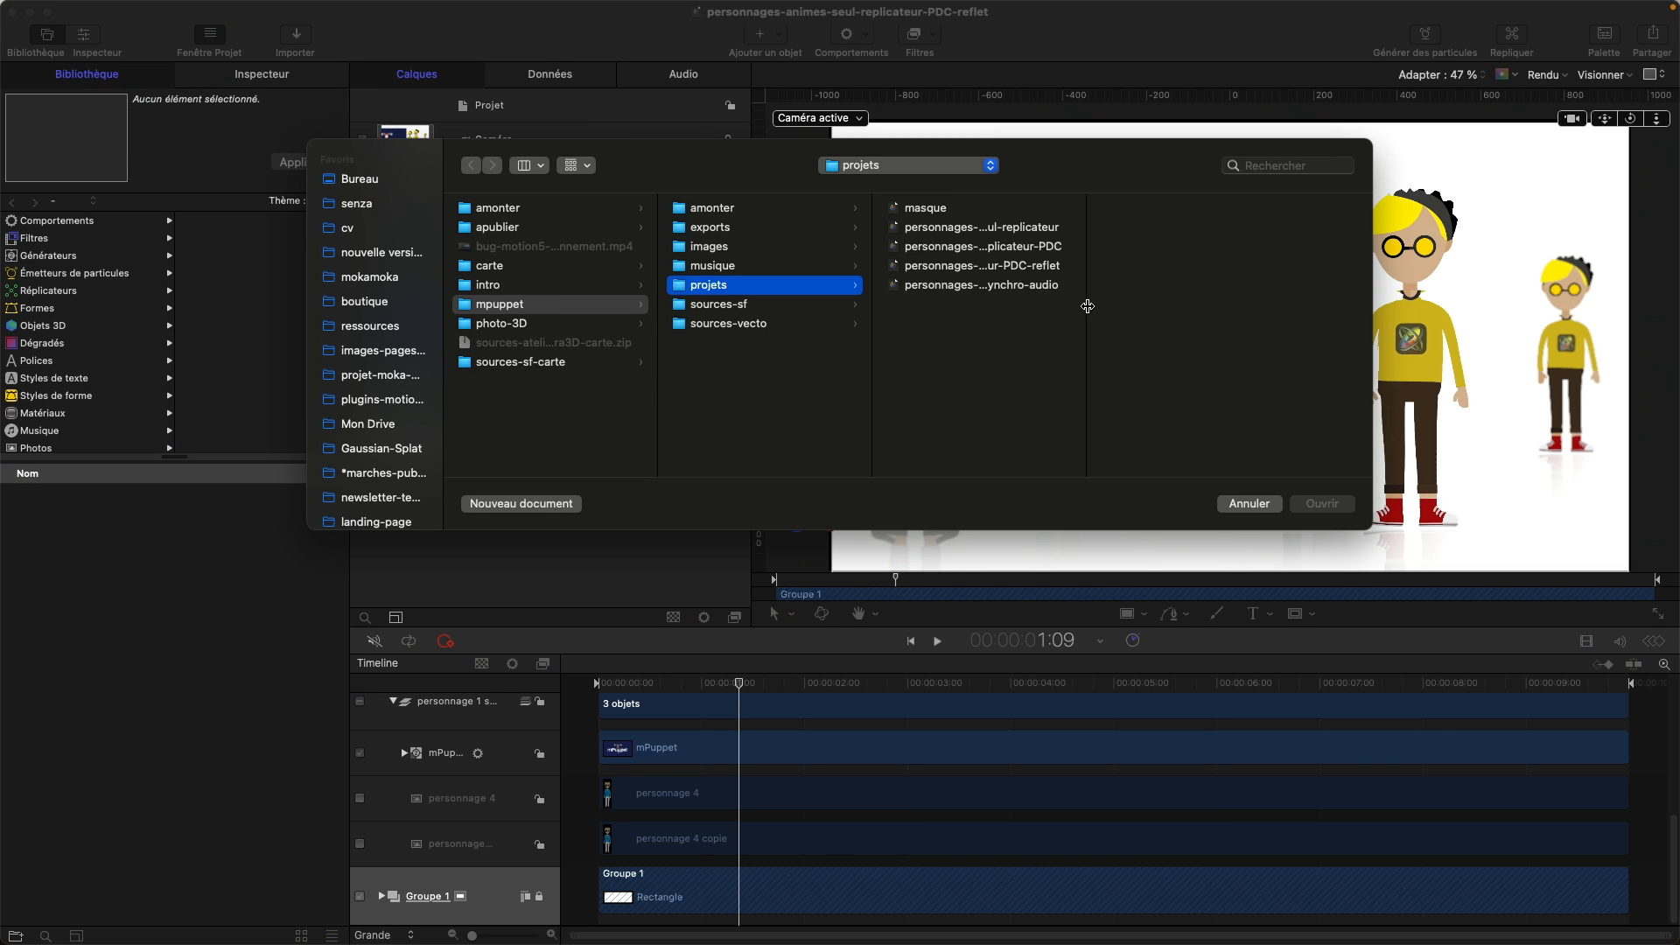
drag(1085, 312, 1251, 301)
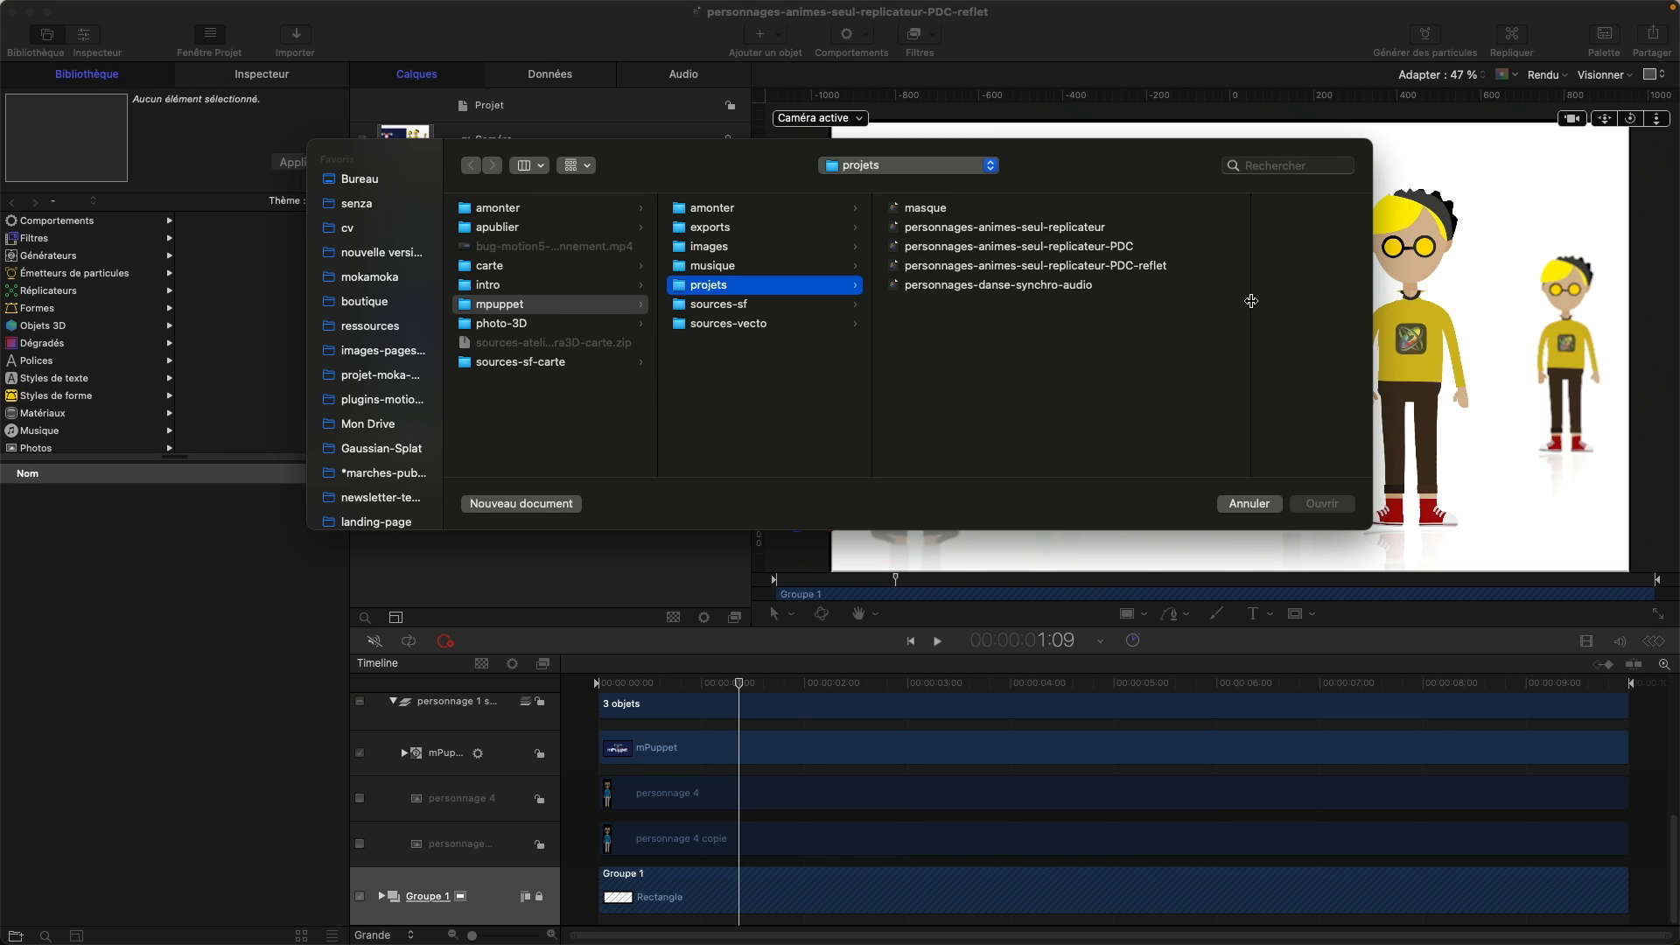
click(1004, 289)
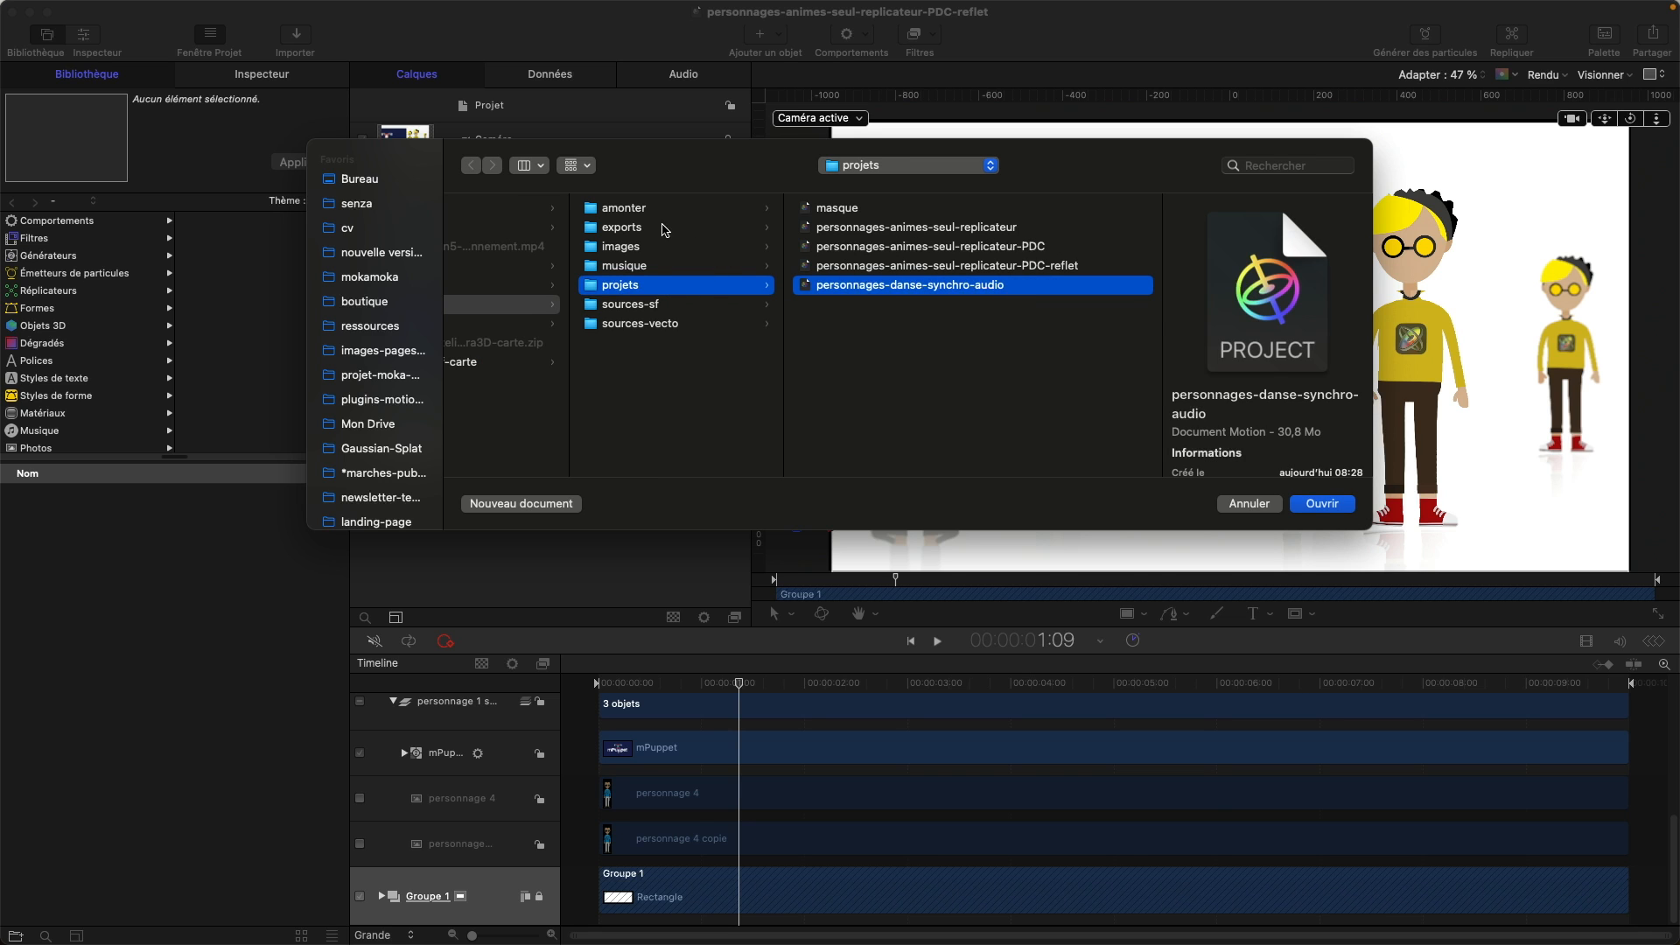
click(652, 230)
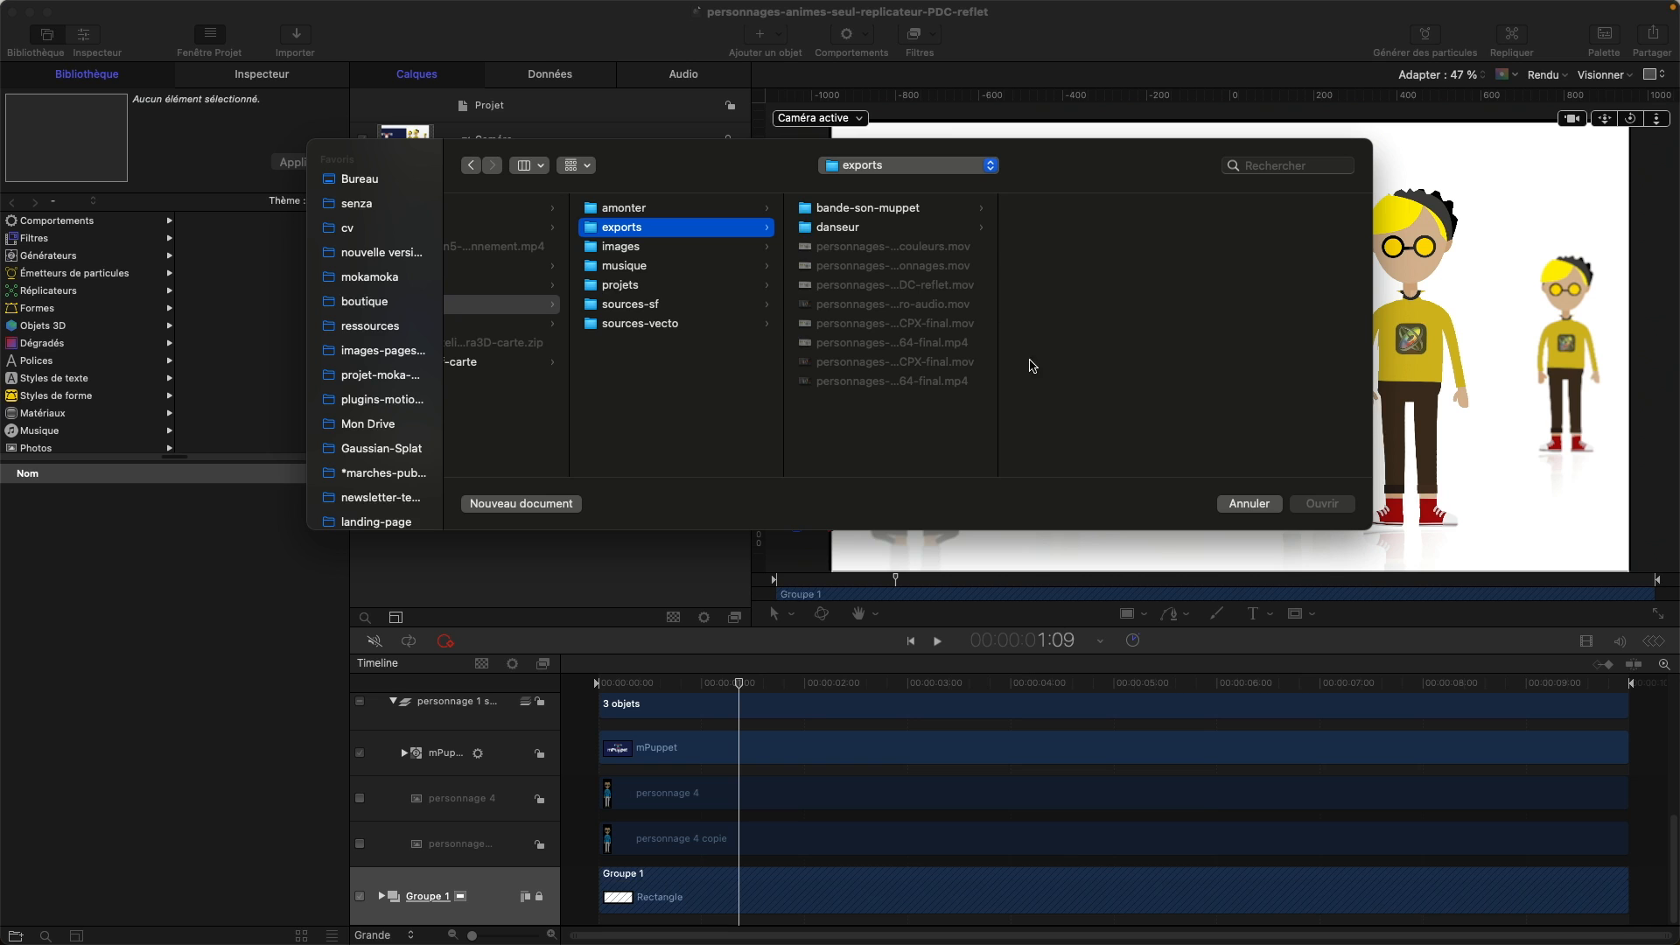
click(1245, 505)
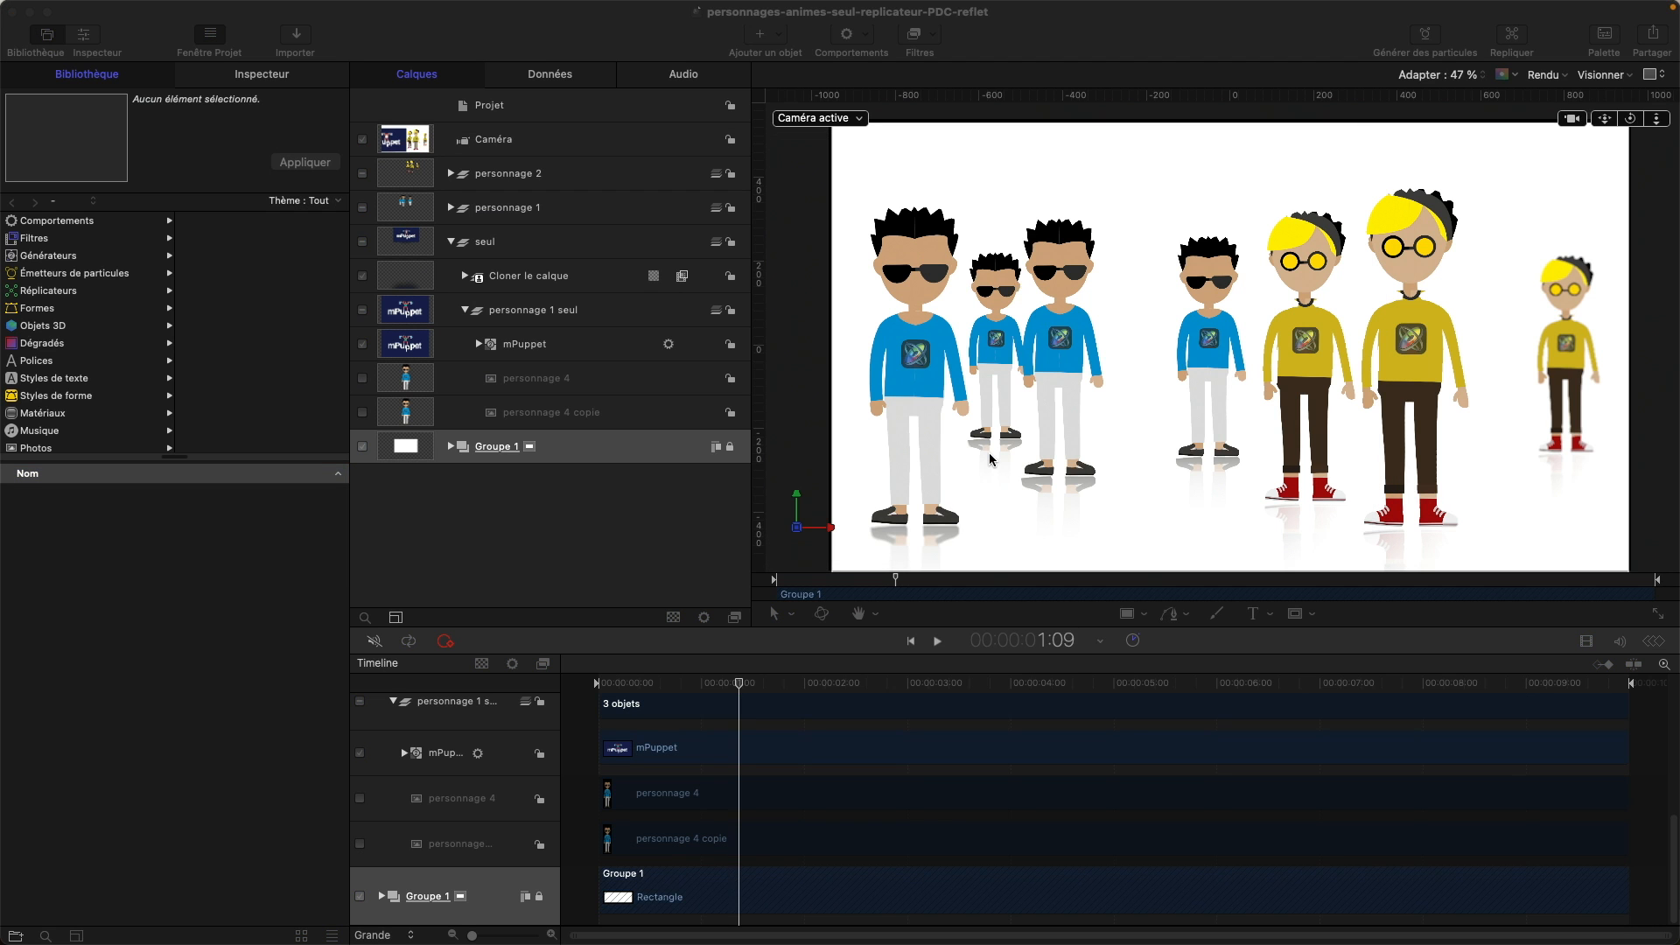
Switch to a new Finder window showing motion-atelier's mpuppet/exports folder, widened so the full file names are readable.
key(super+n)
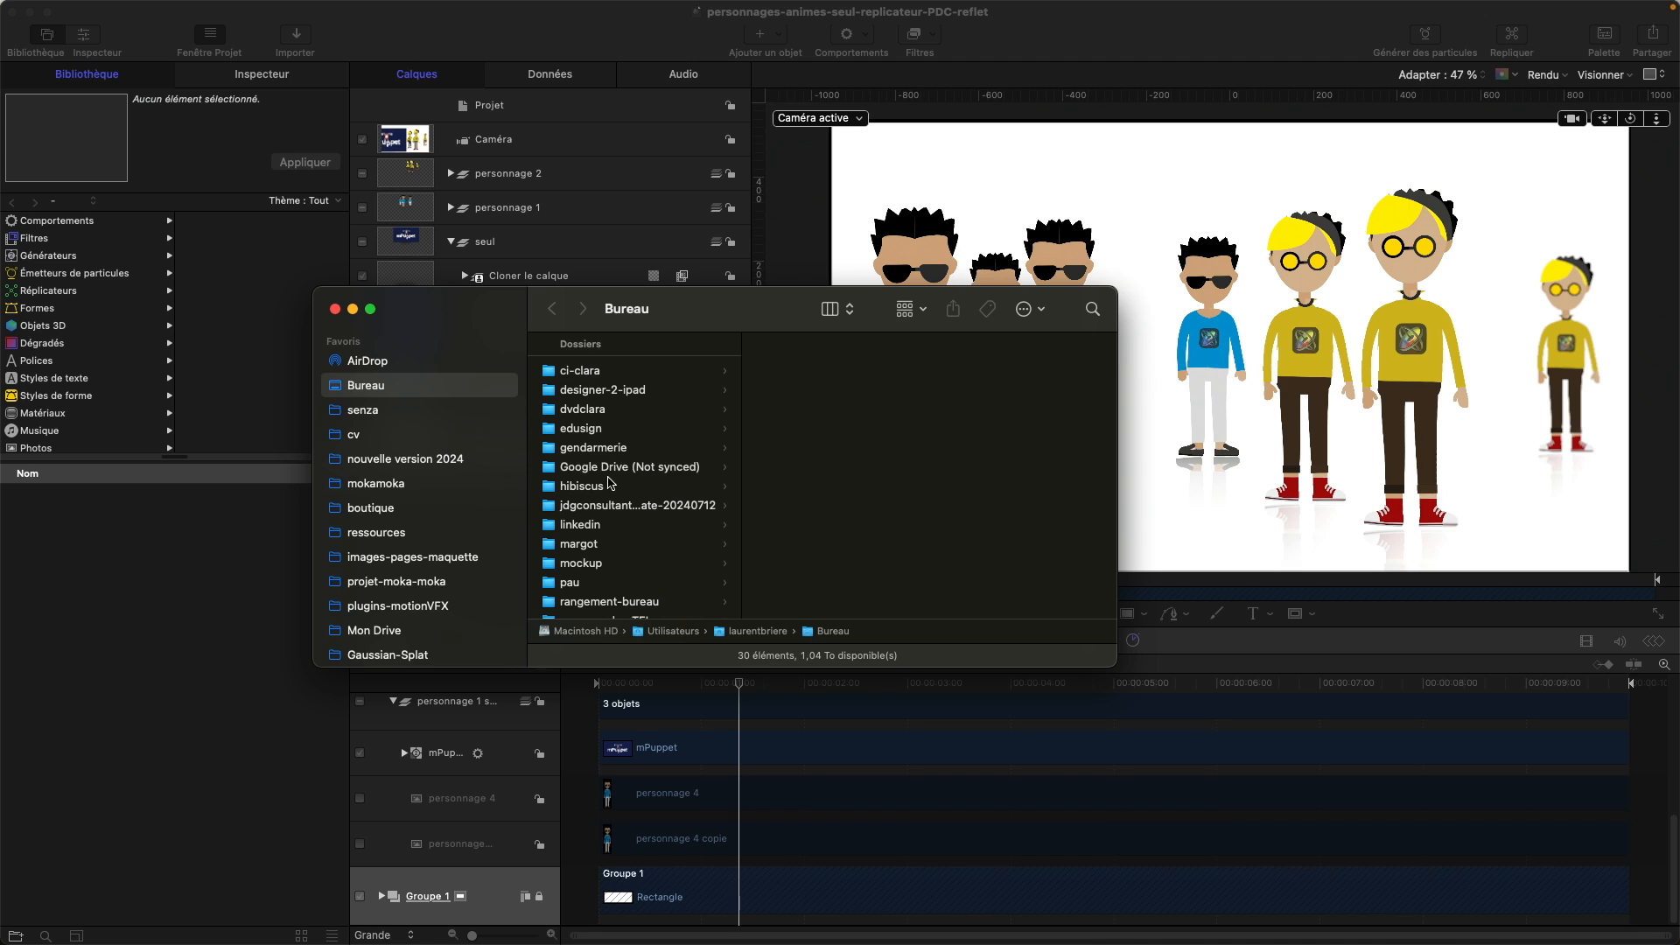
scroll(408, 449, down, 5)
click(385, 580)
click(584, 442)
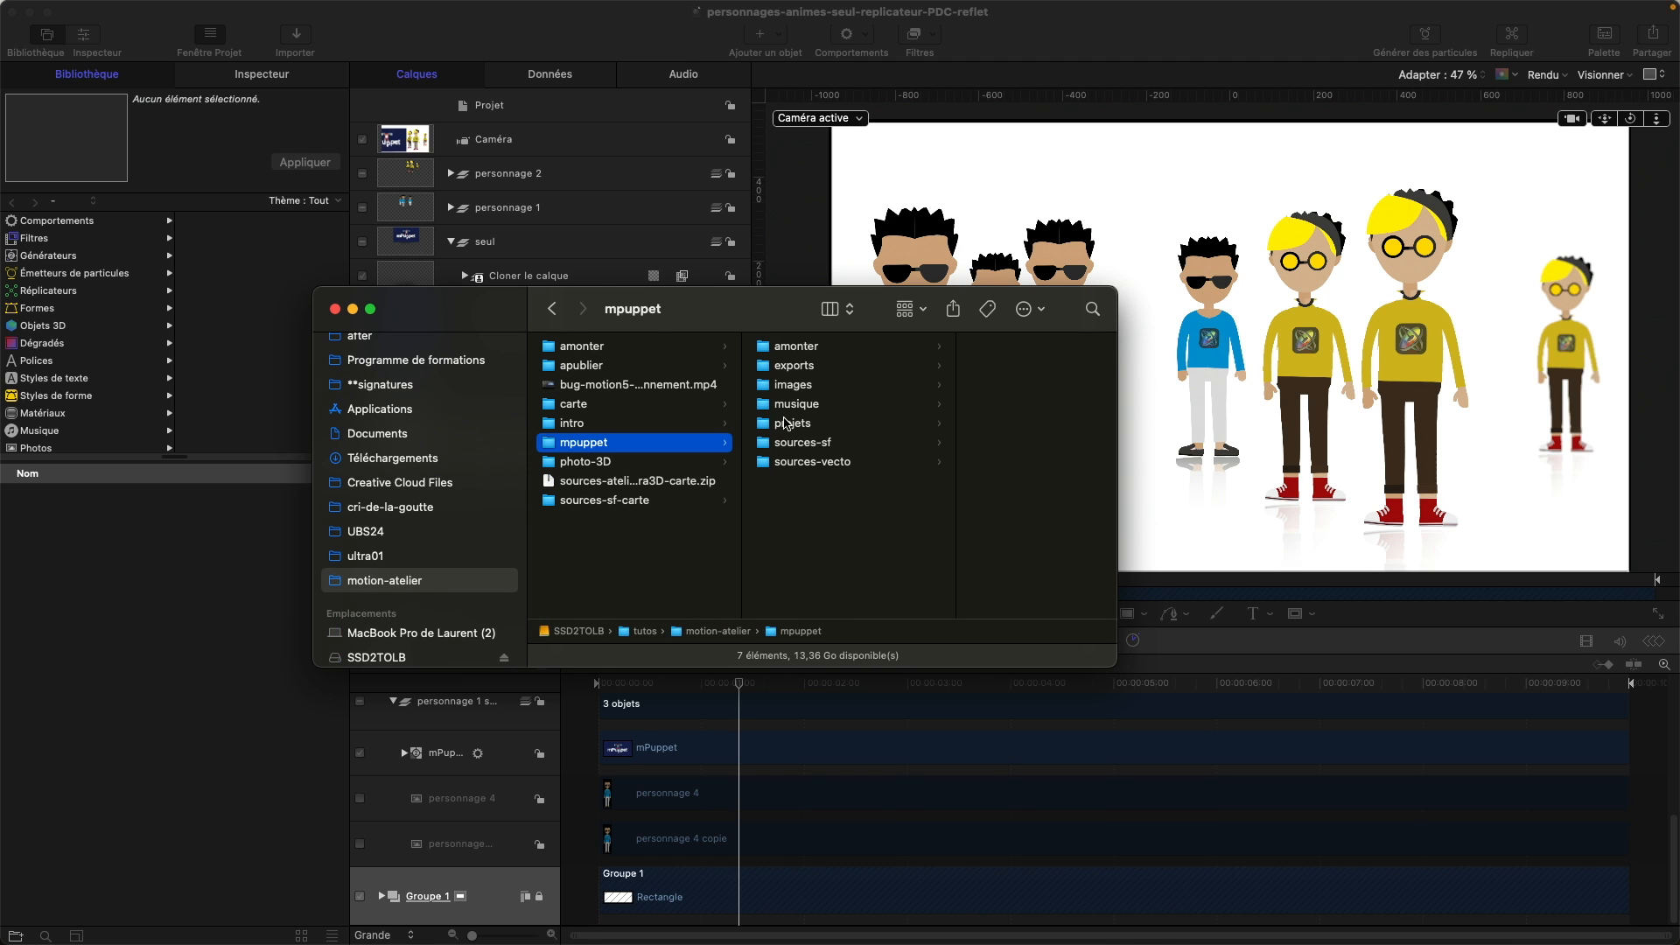
click(806, 366)
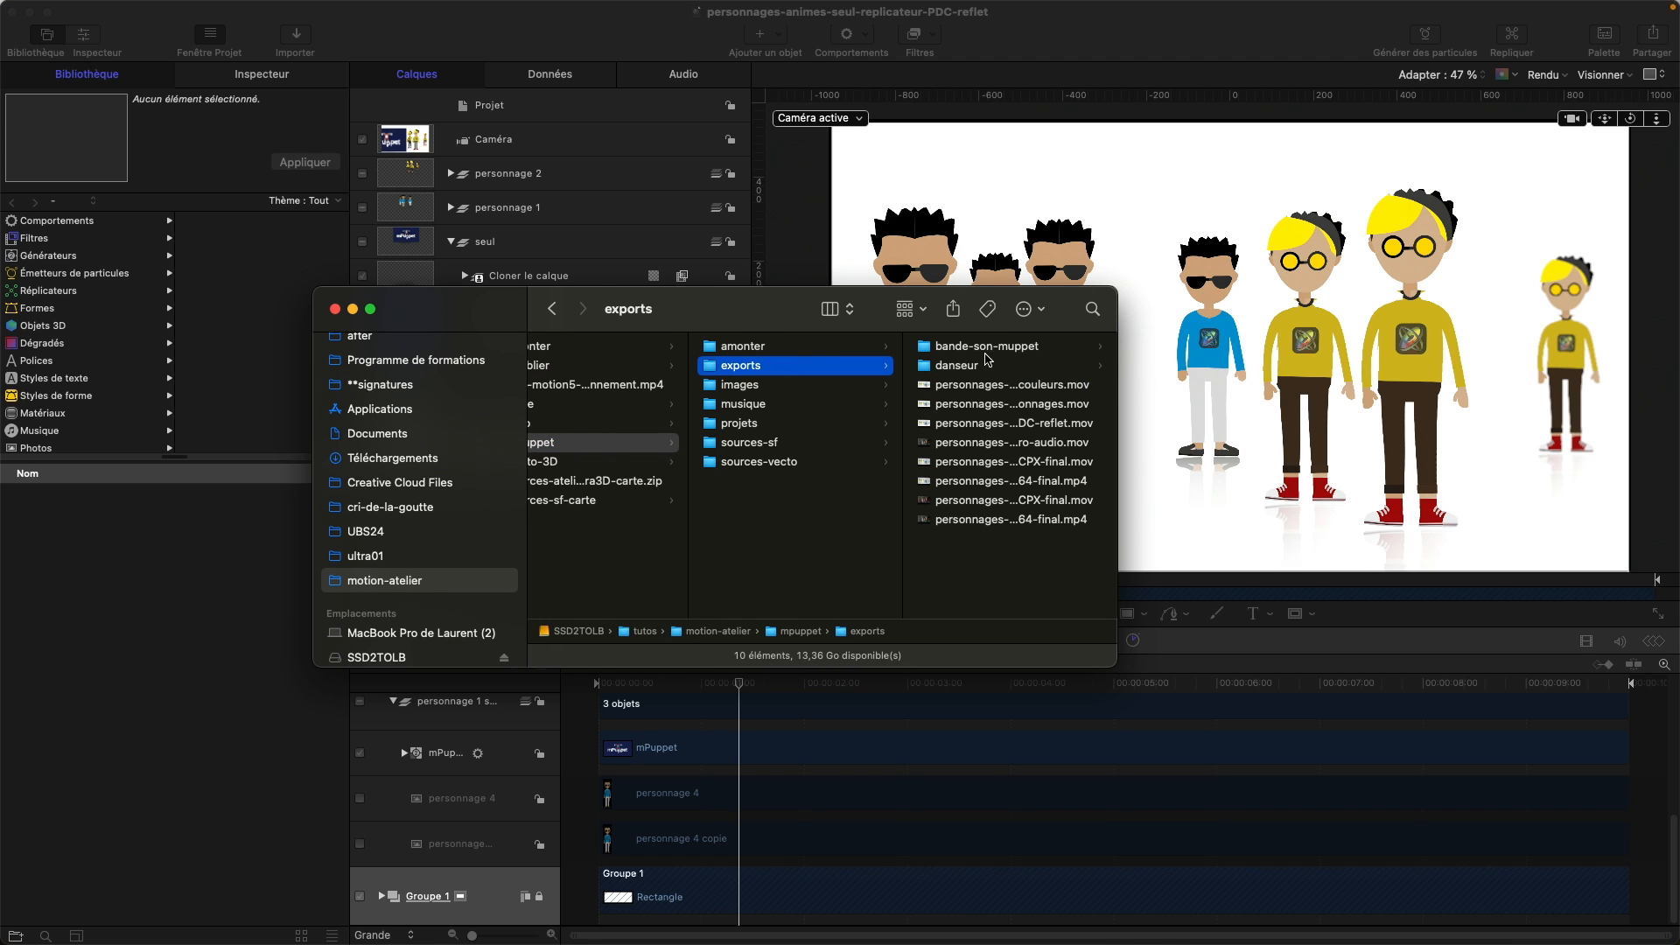
drag(1119, 491, 1400, 491)
drag(1243, 487, 1364, 494)
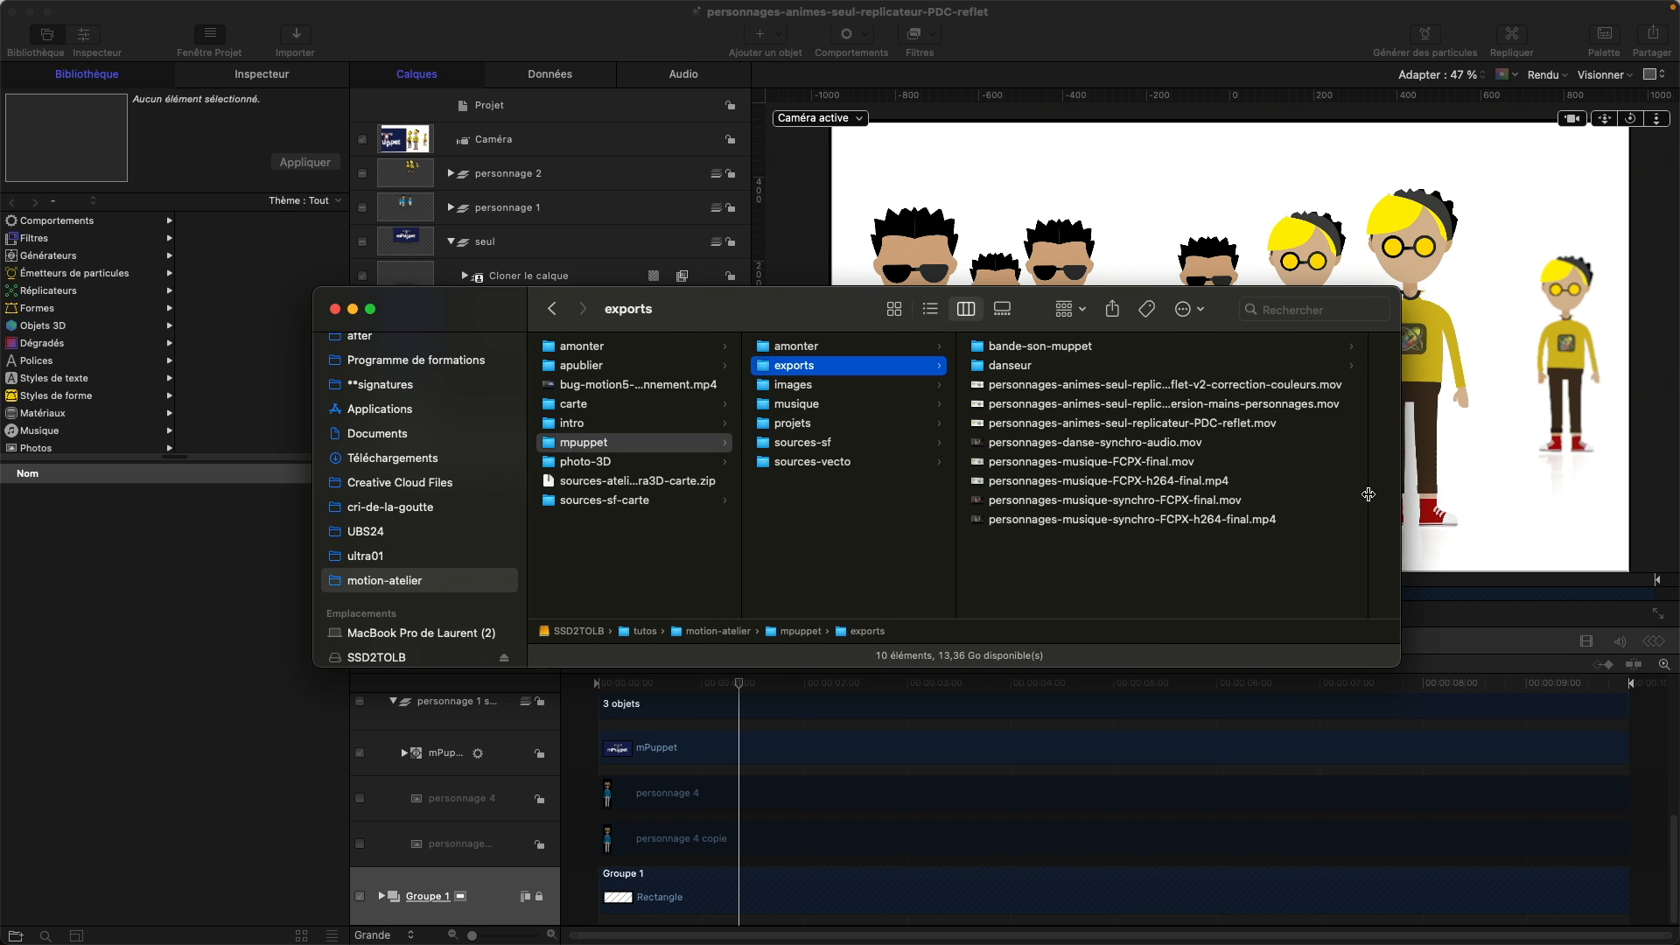
Preview the exported video personnages-musique-FCPX-final.mov and close the preview.
click(1052, 462)
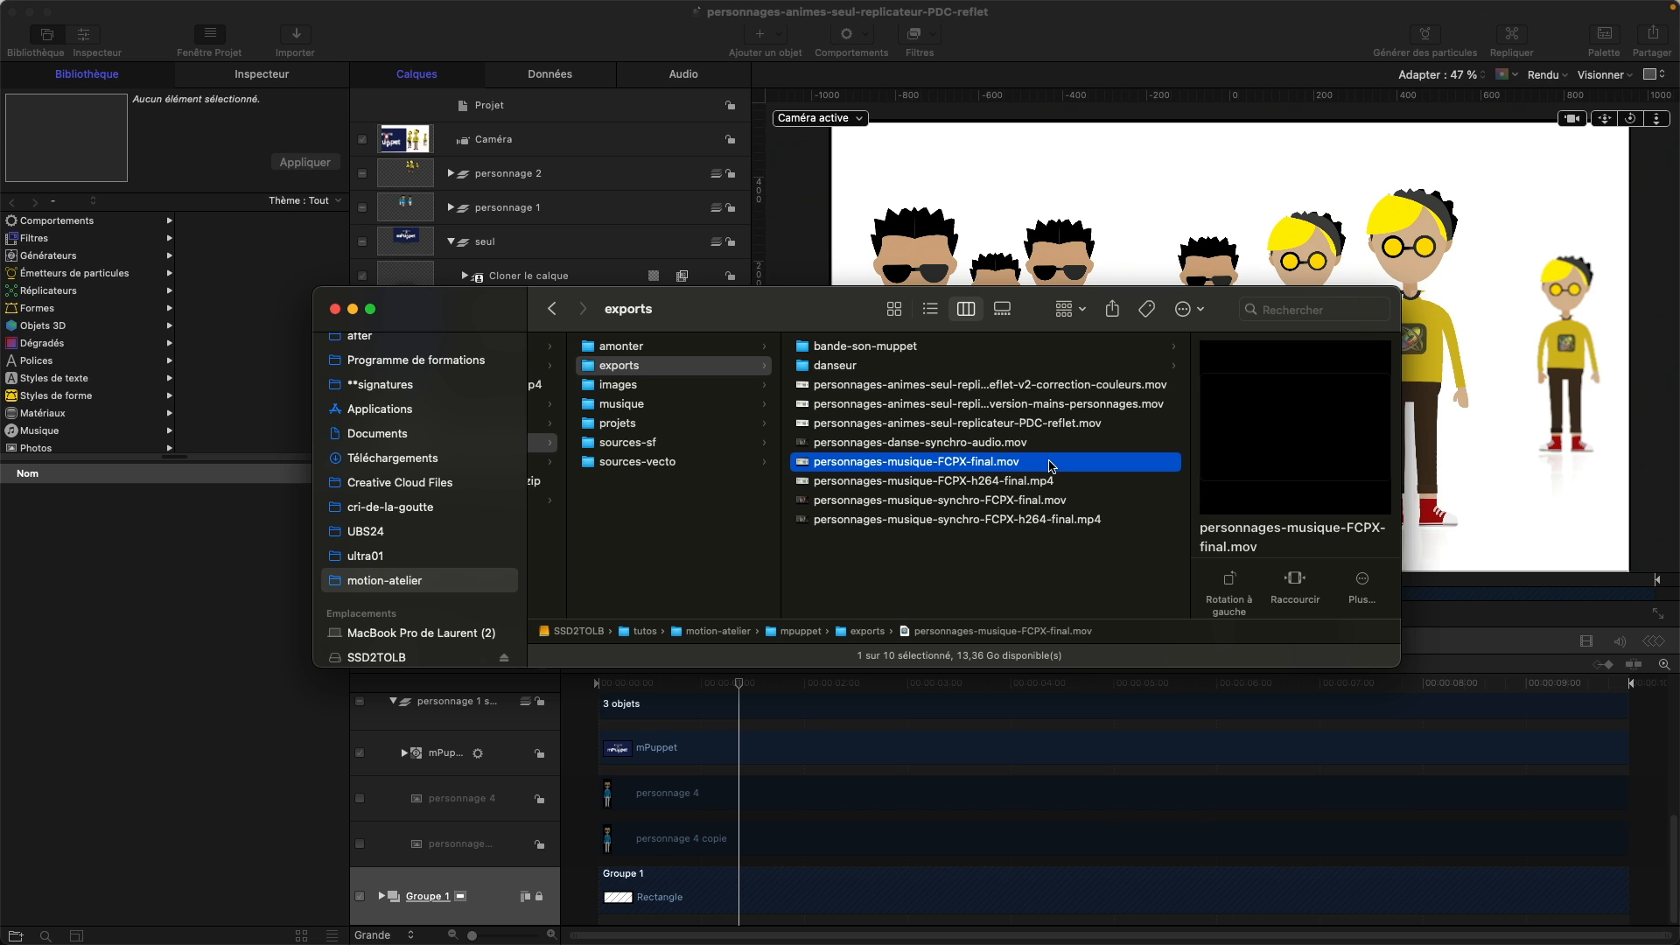
key(space)
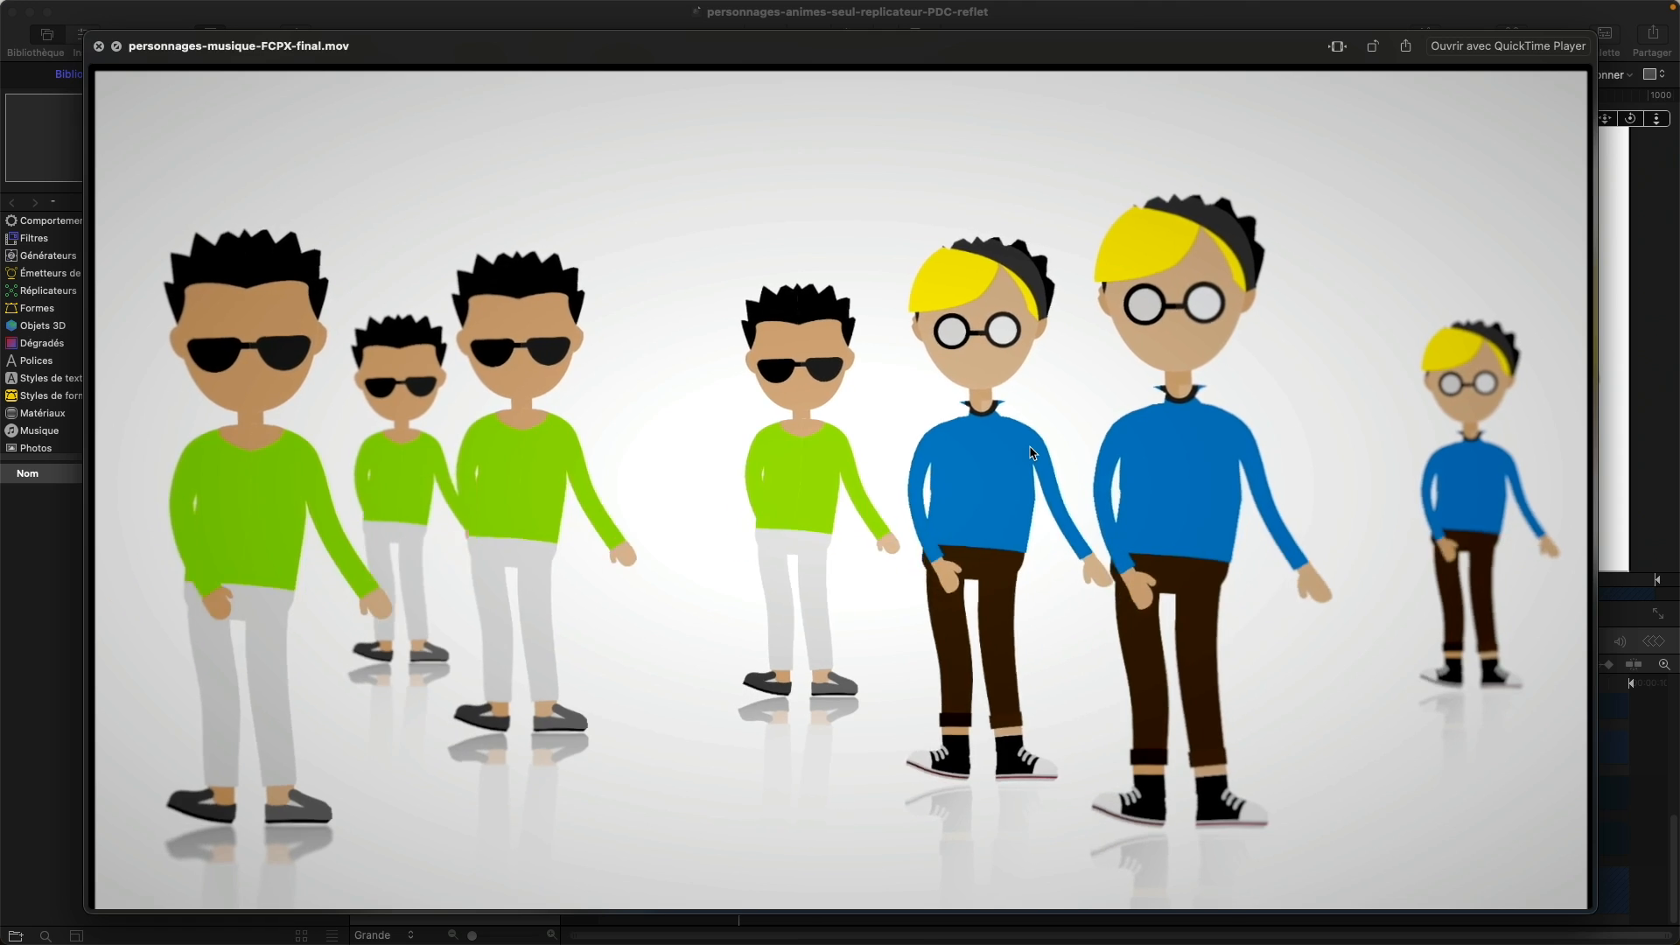
key(space)
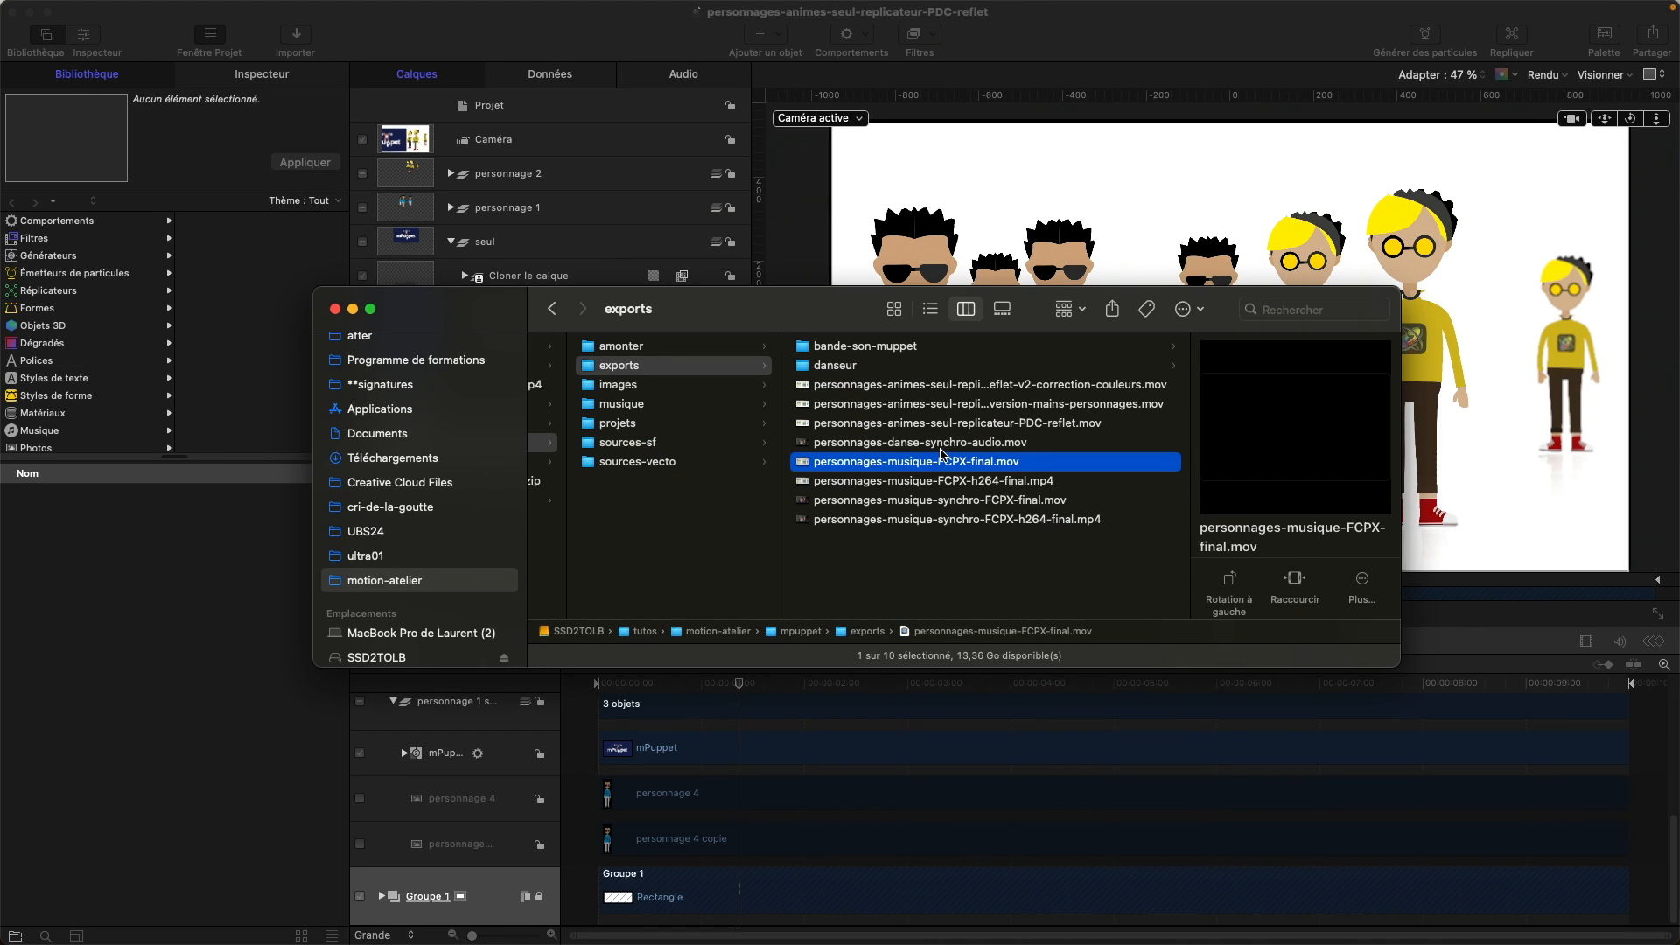
Preview the exported video personnages-musique-synchro-FCPX-h264-final.mp4, close the preview and return to the Motion project.
click(993, 522)
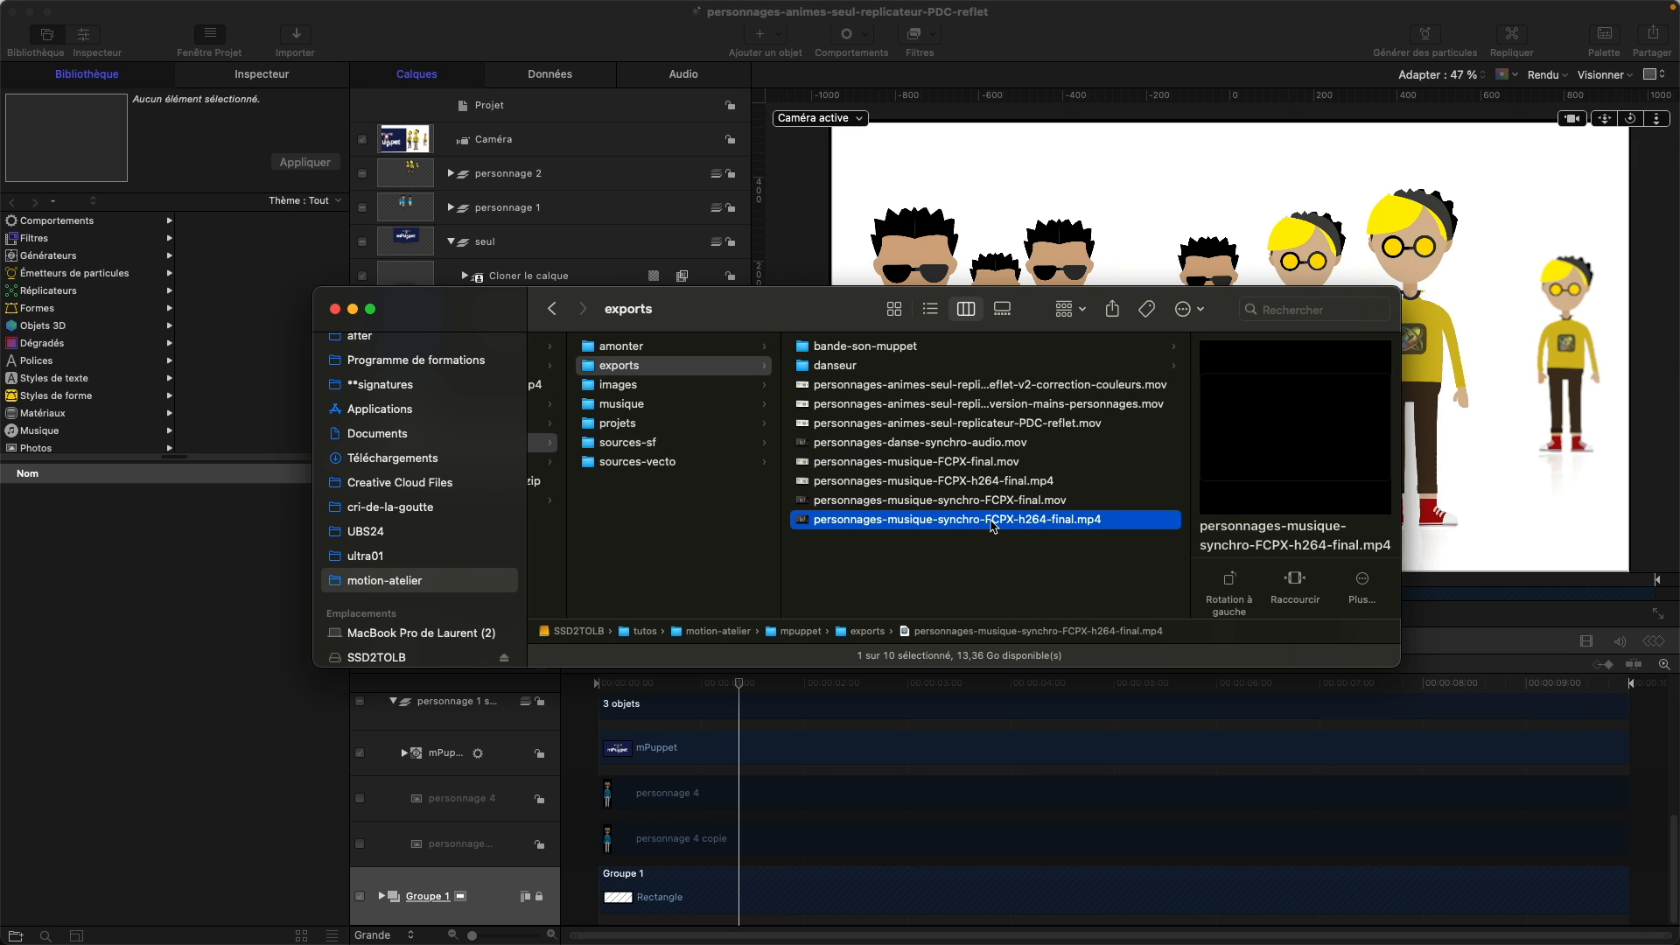
key(space)
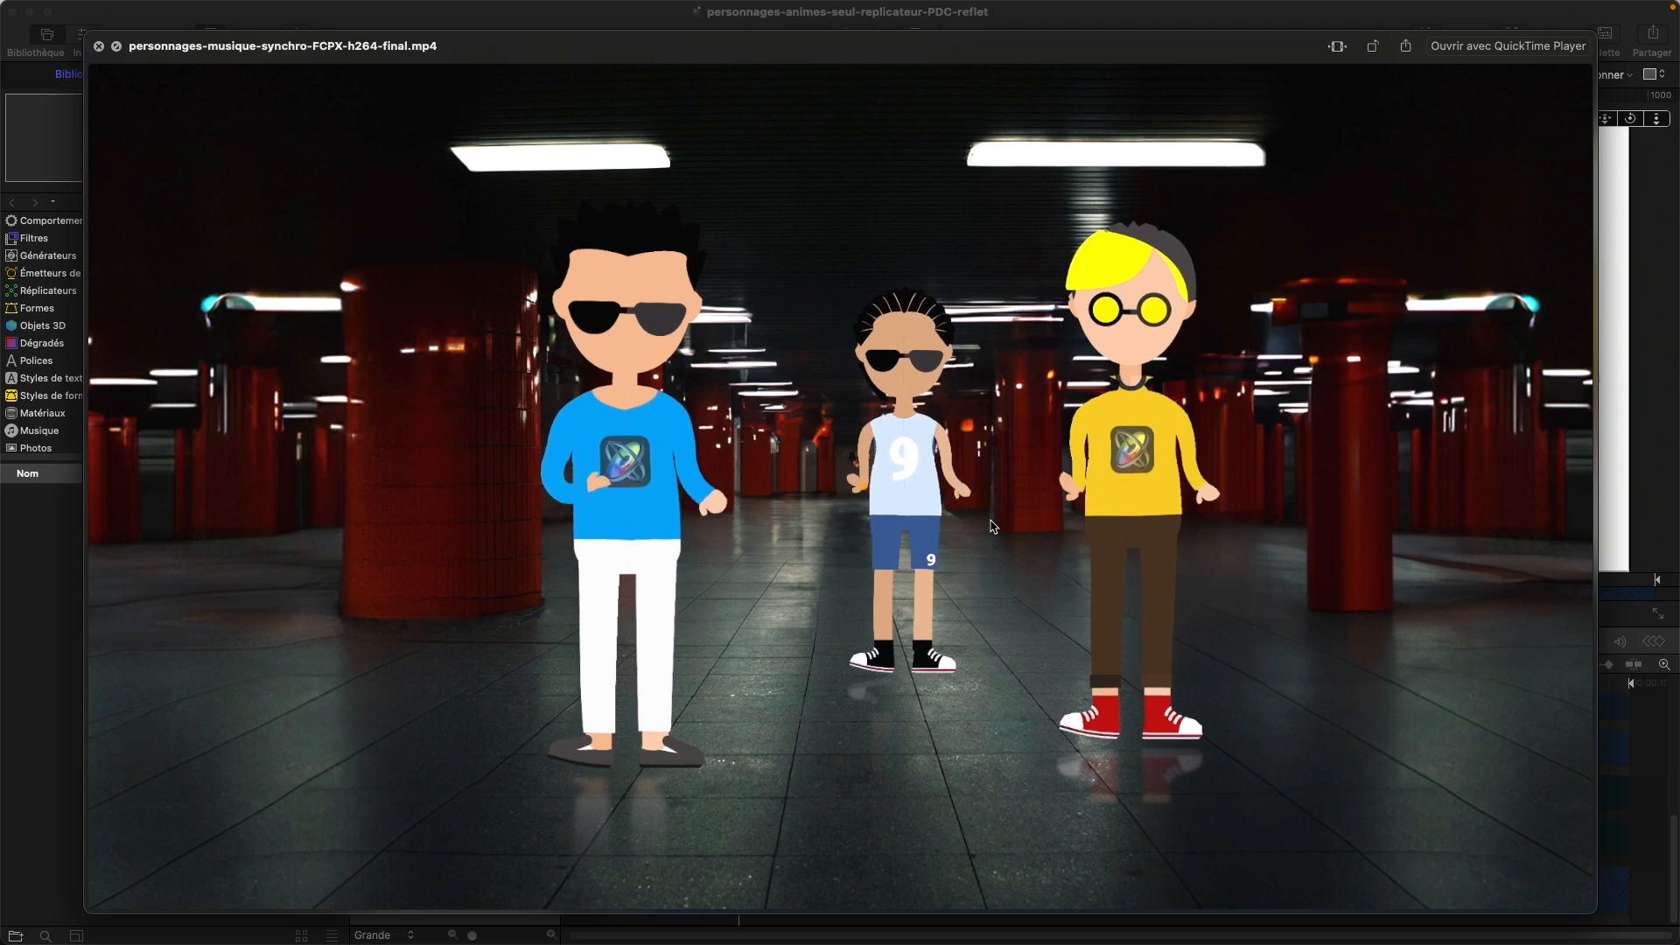
key(space)
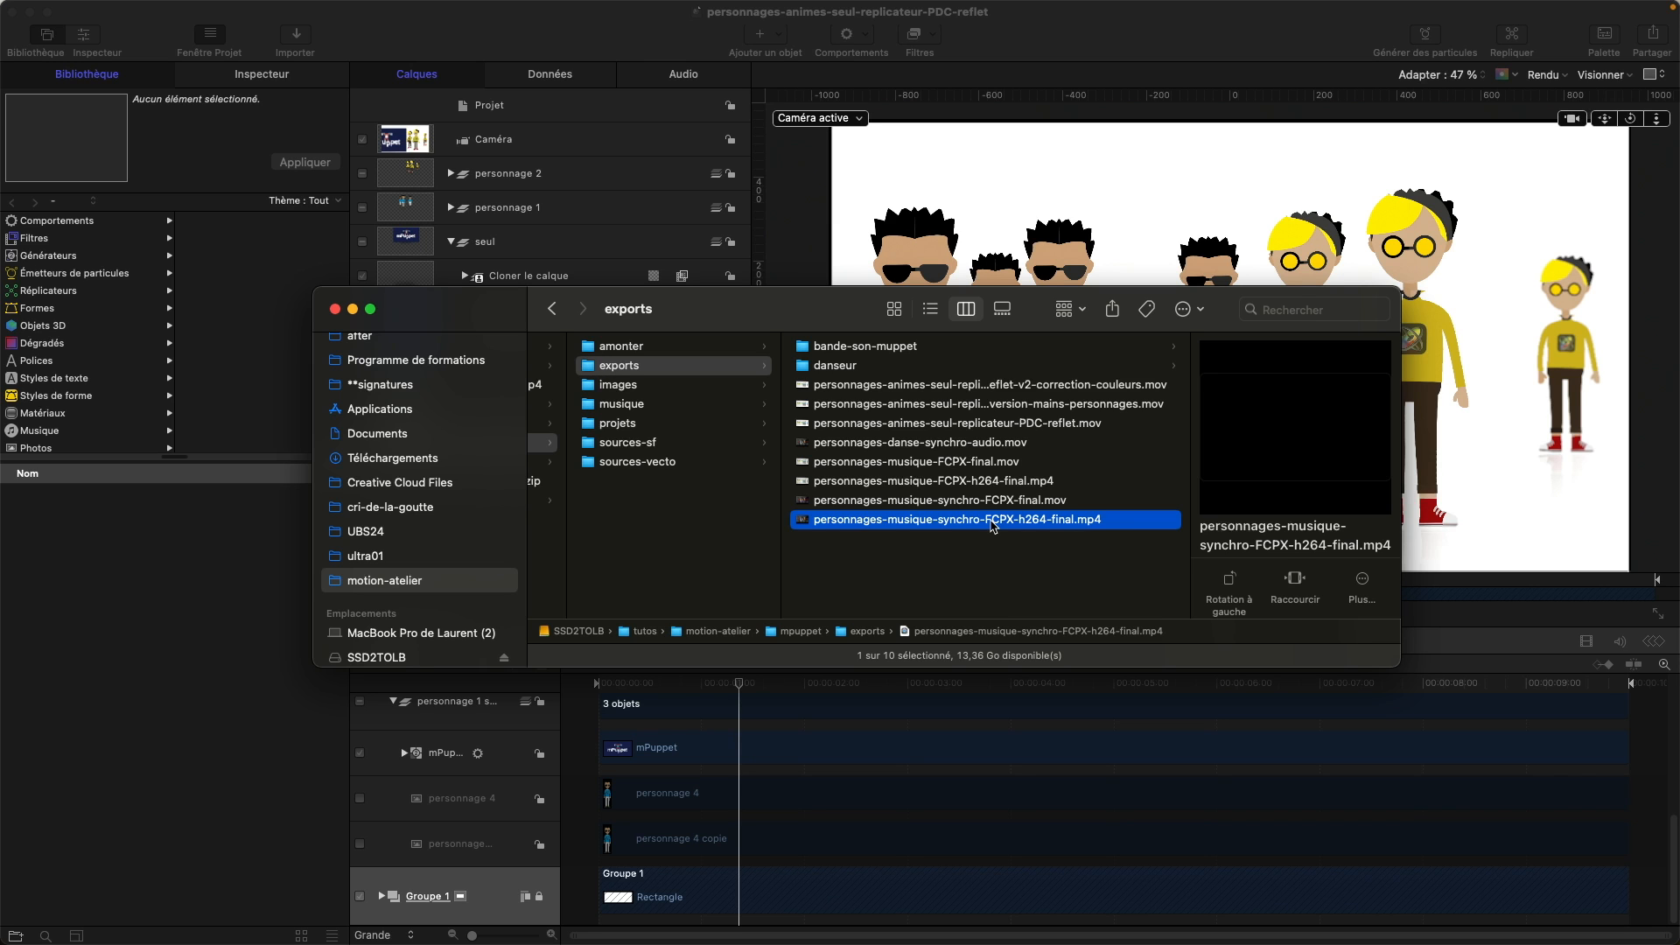
click(949, 710)
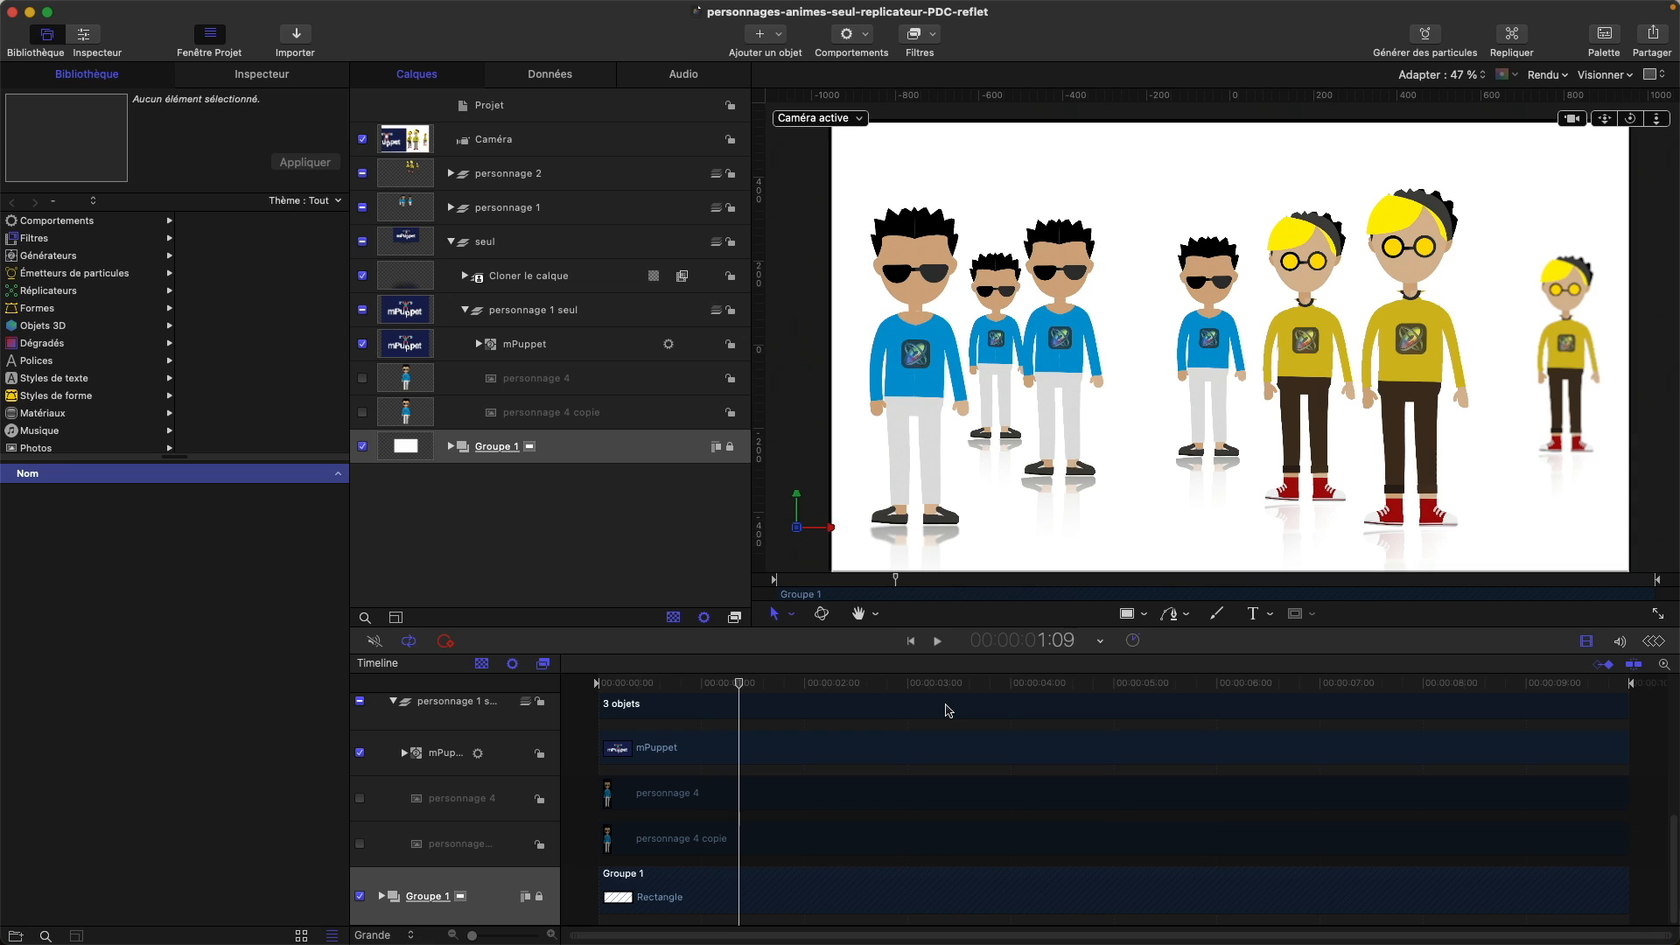